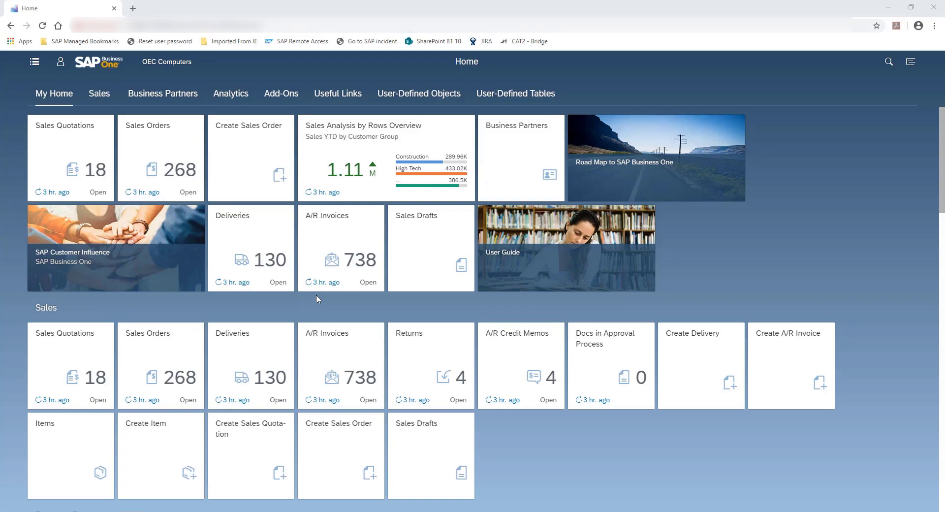
- Open the A/R invoices list and view its available column settings without changing them
{"action": "left_click", "coordinate": [333, 222]}
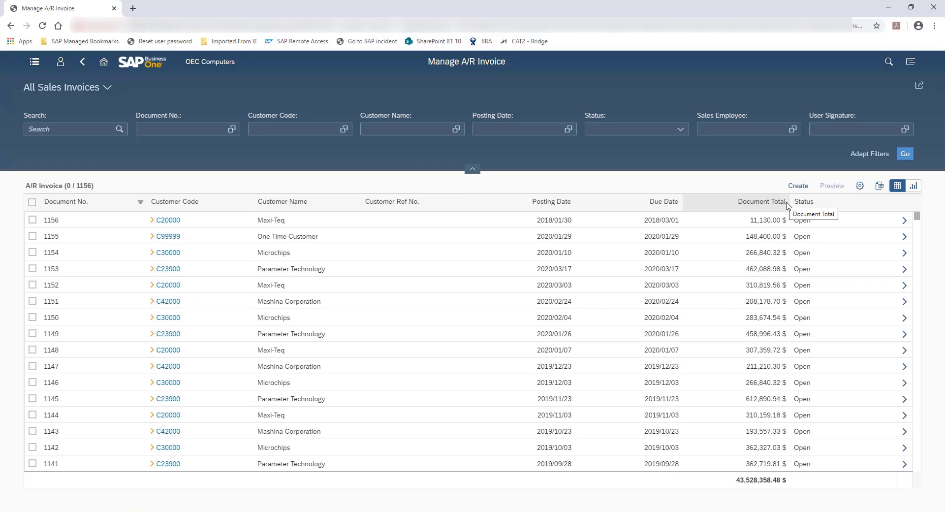
{"action": "left_click", "coordinate": [860, 187]}
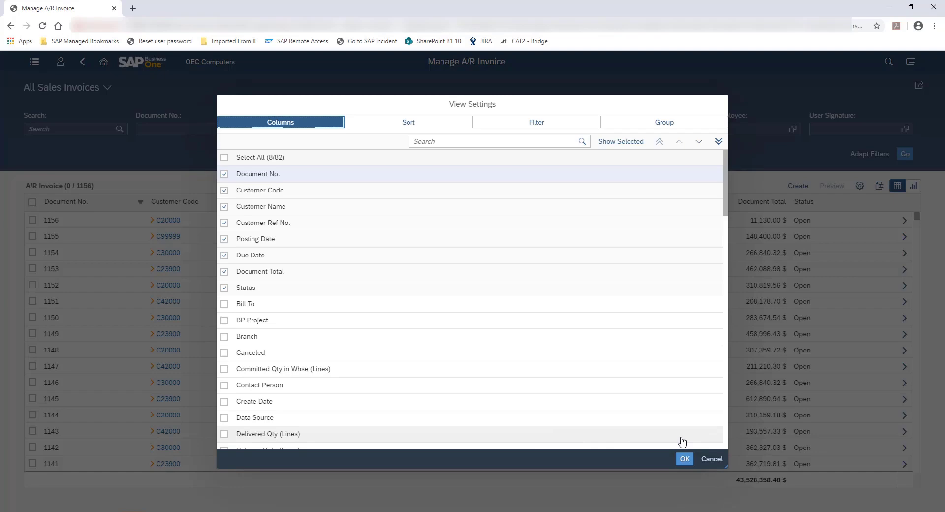
{"action": "left_click", "coordinate": [711, 459]}
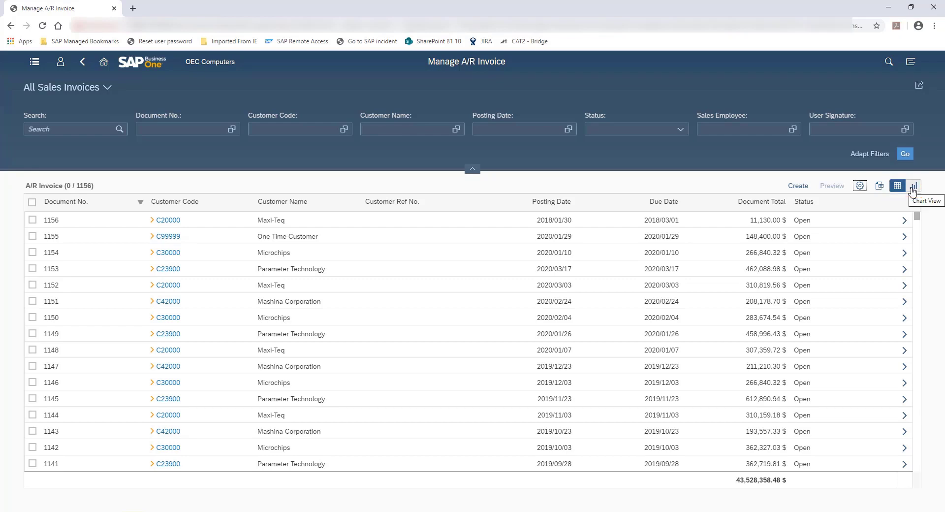
- Show the invoices as a stacked column chart of record count by Customer Code, split by Status
{"action": "left_click", "coordinate": [913, 187]}
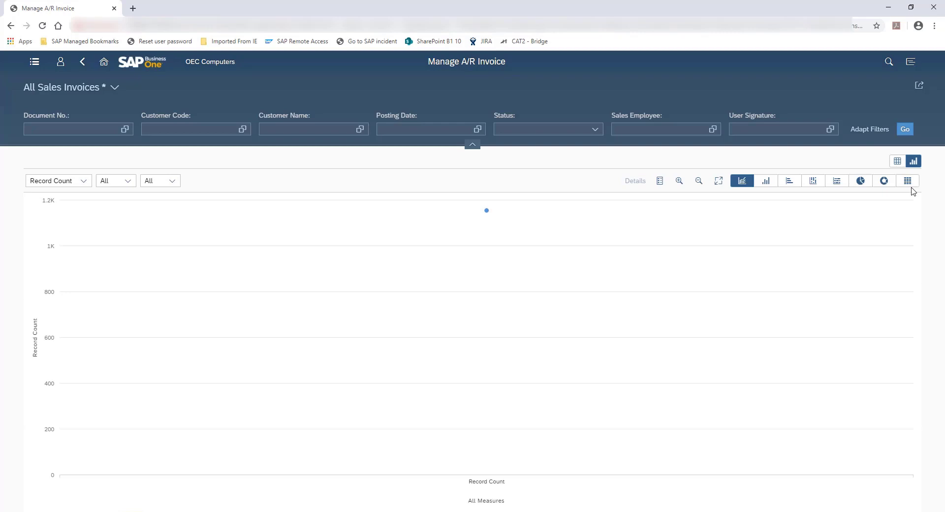
{"action": "left_click", "coordinate": [812, 182]}
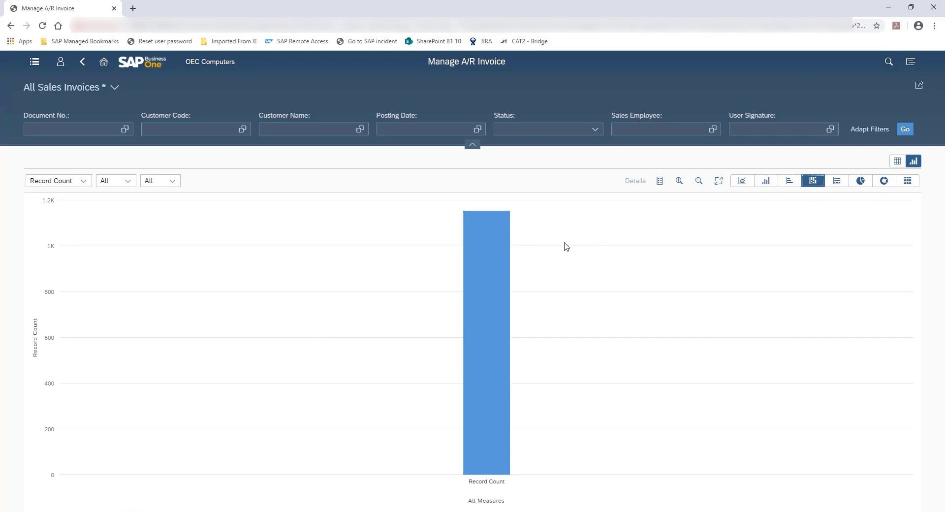
{"action": "left_click", "coordinate": [84, 182]}
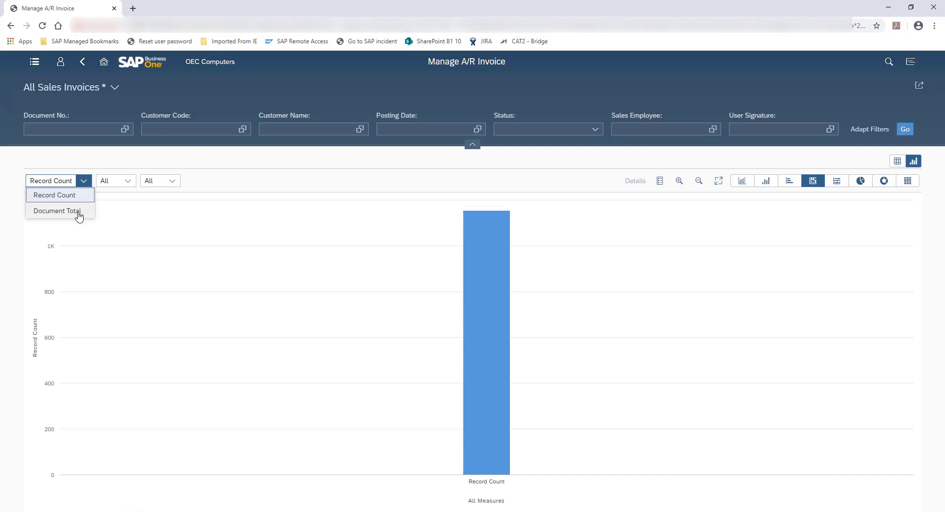
{"action": "left_click", "coordinate": [128, 182]}
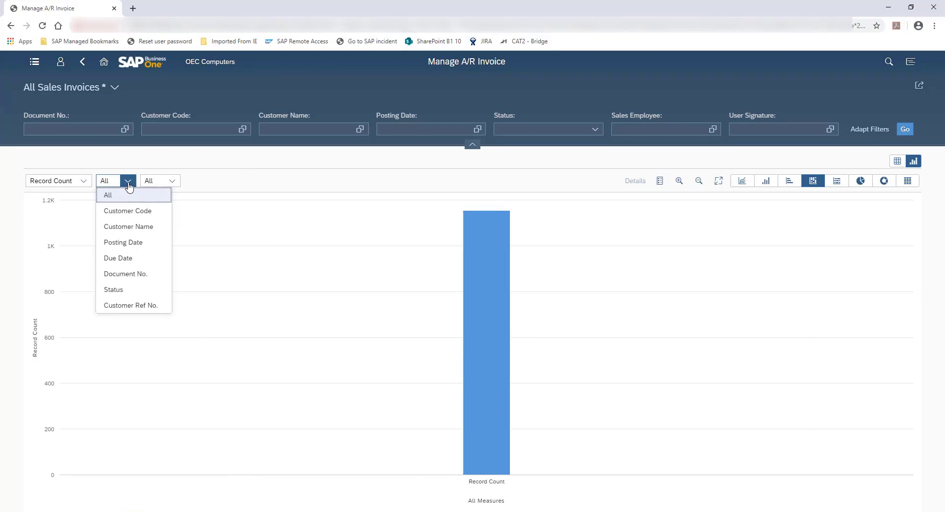
{"action": "left_click", "coordinate": [142, 211]}
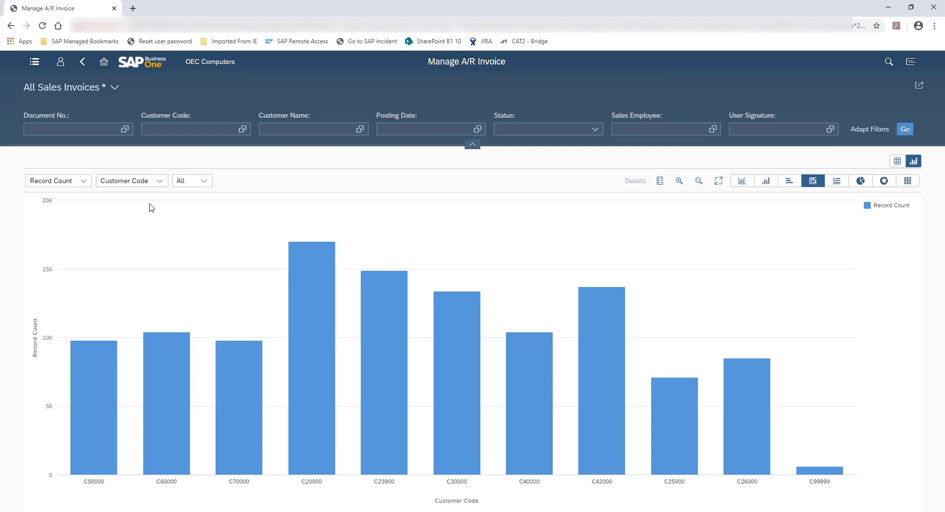
{"action": "left_click", "coordinate": [206, 181]}
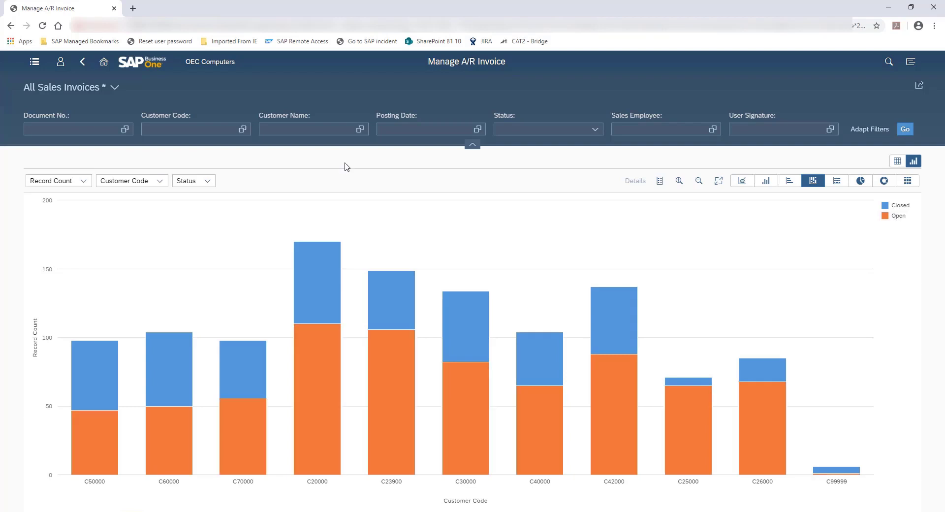
- Load the saved view Sales by Item by Customer and examine the measures available for its chart
{"action": "left_click", "coordinate": [116, 87]}
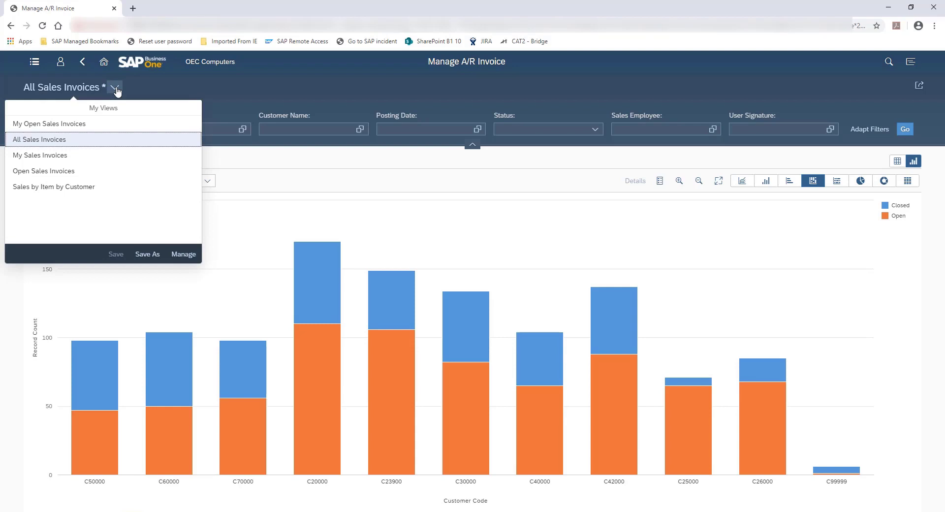
{"action": "left_click", "coordinate": [69, 187]}
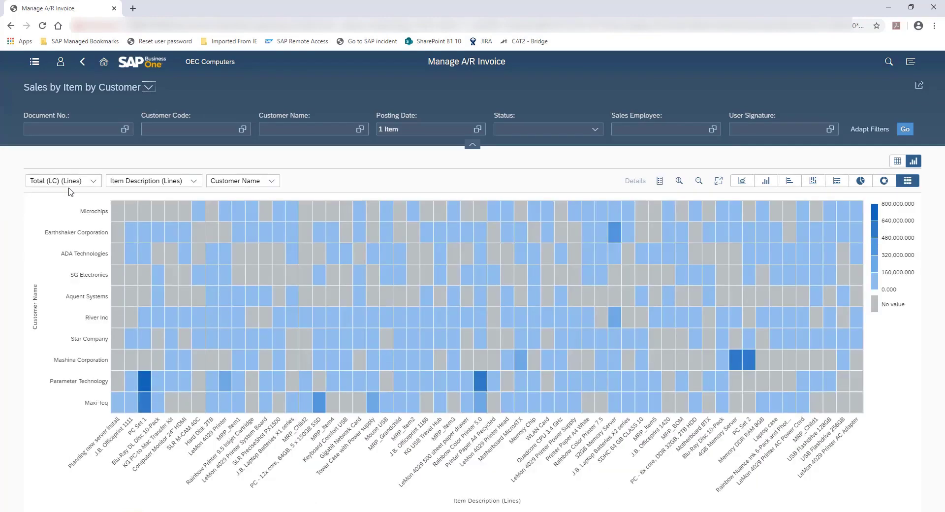
{"action": "left_click", "coordinate": [94, 181]}
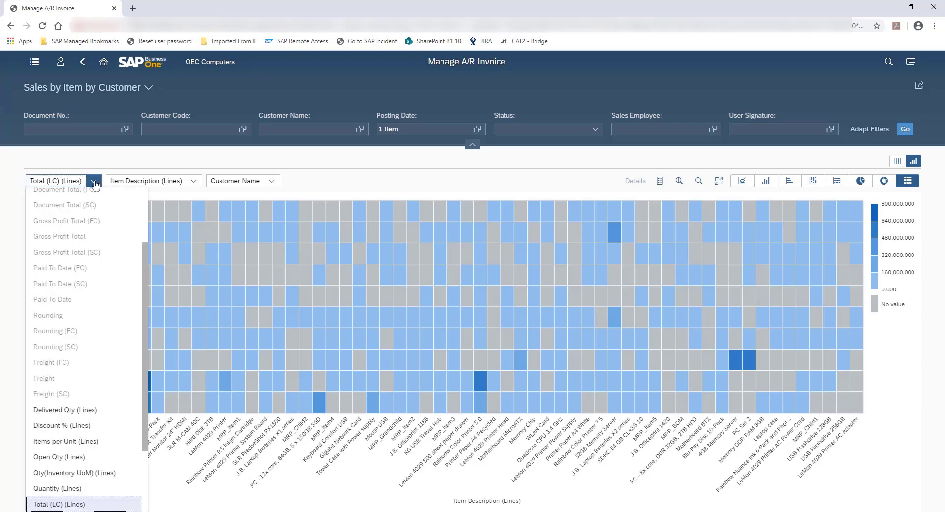
{"action": "scroll", "coordinate": [112, 241], "scroll_direction": "up", "scroll_amount": 3}
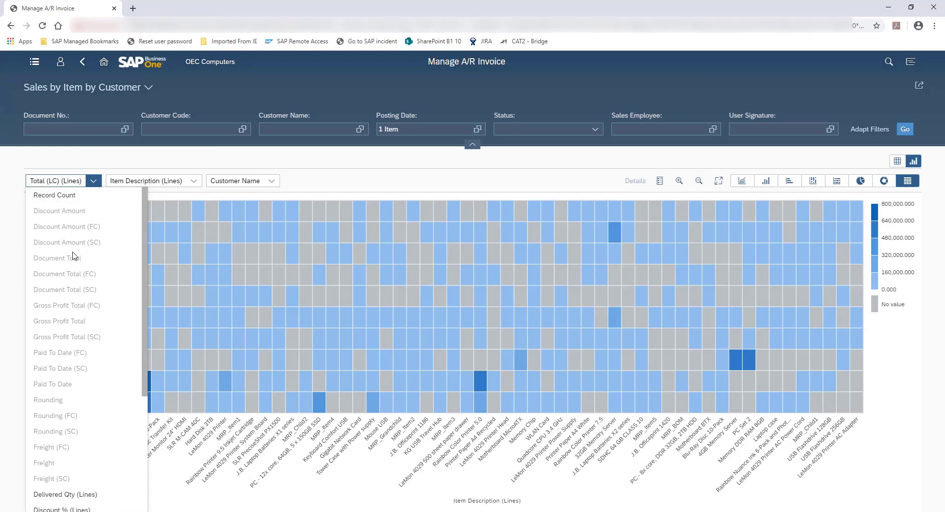
{"action": "scroll", "coordinate": [76, 258], "scroll_direction": "down", "scroll_amount": 5}
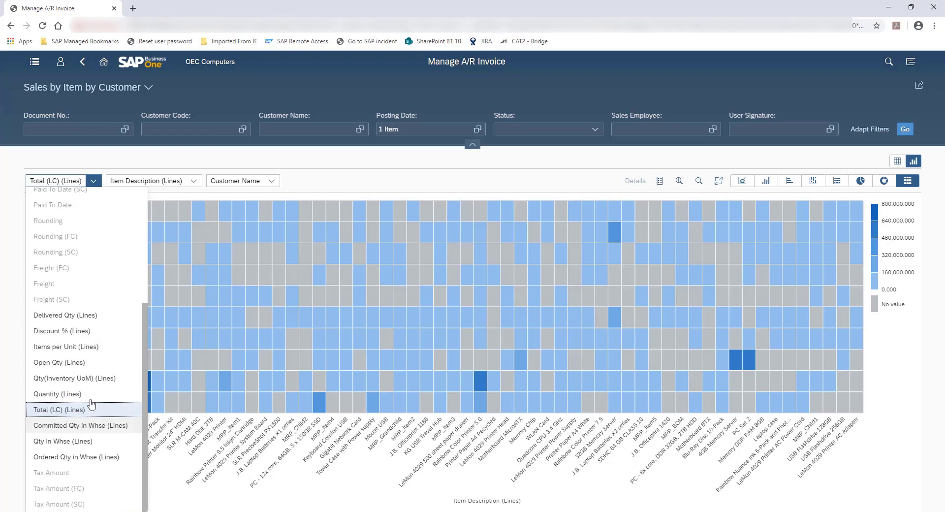
- Examine the available options for both chart dimensions, keeping Item Description (Lines) and Customer Name
{"action": "left_click", "coordinate": [194, 182]}
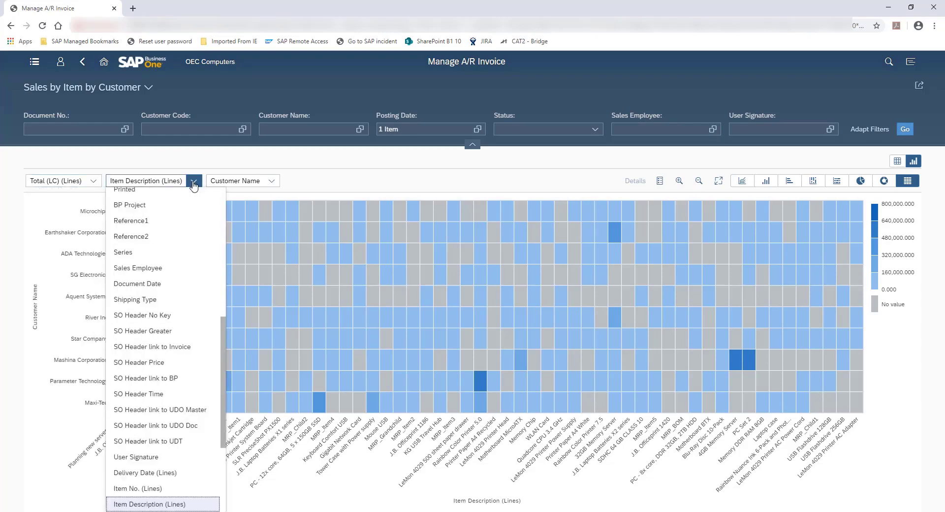
{"action": "scroll", "coordinate": [192, 255], "scroll_direction": "up", "scroll_amount": 5}
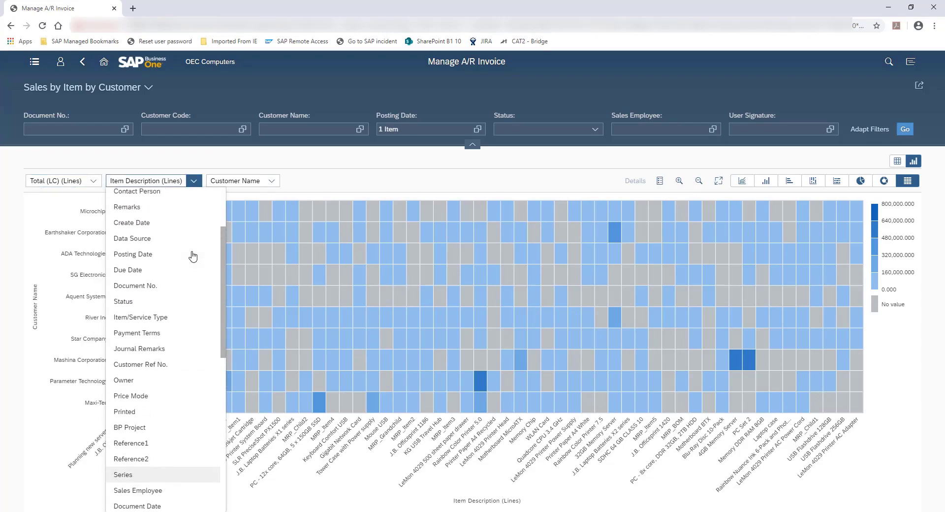
{"action": "scroll", "coordinate": [193, 255], "scroll_direction": "up", "scroll_amount": 2}
{"action": "scroll", "coordinate": [193, 259], "scroll_direction": "down", "scroll_amount": 1}
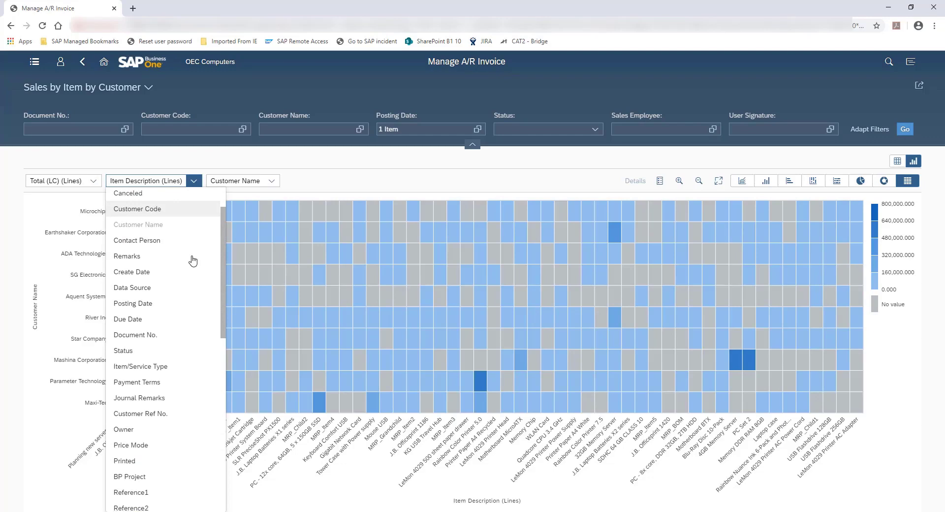
{"action": "scroll", "coordinate": [192, 261], "scroll_direction": "down", "scroll_amount": 4}
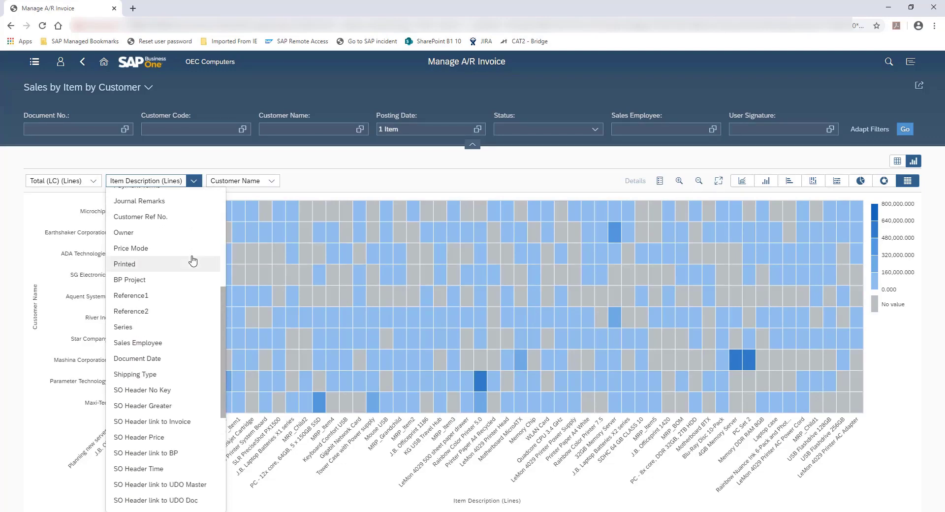
{"action": "scroll", "coordinate": [192, 261], "scroll_direction": "down", "scroll_amount": 3}
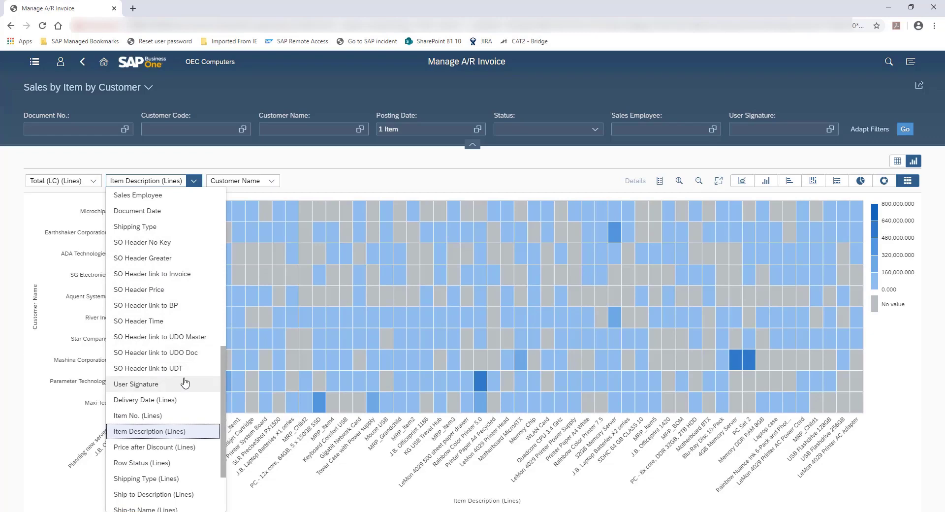
{"action": "scroll", "coordinate": [187, 386], "scroll_direction": "down", "scroll_amount": 2}
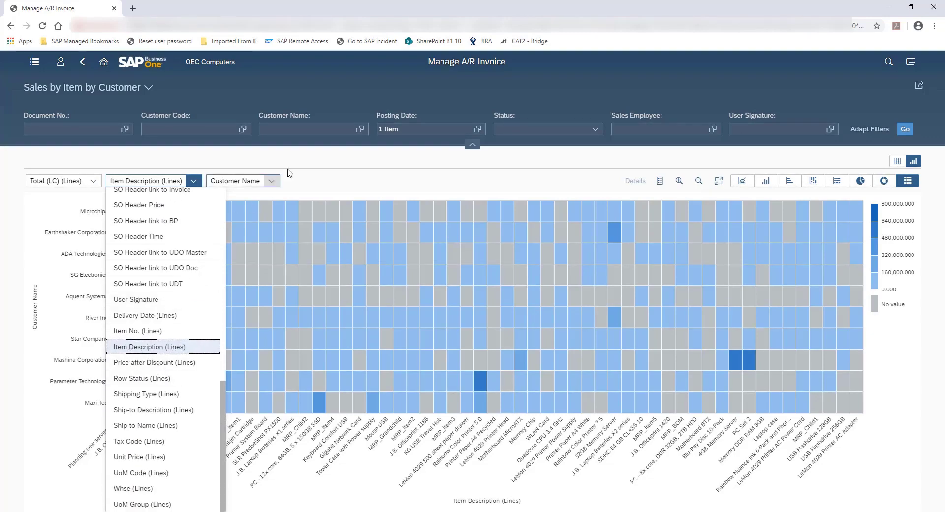
{"action": "left_click", "coordinate": [273, 182]}
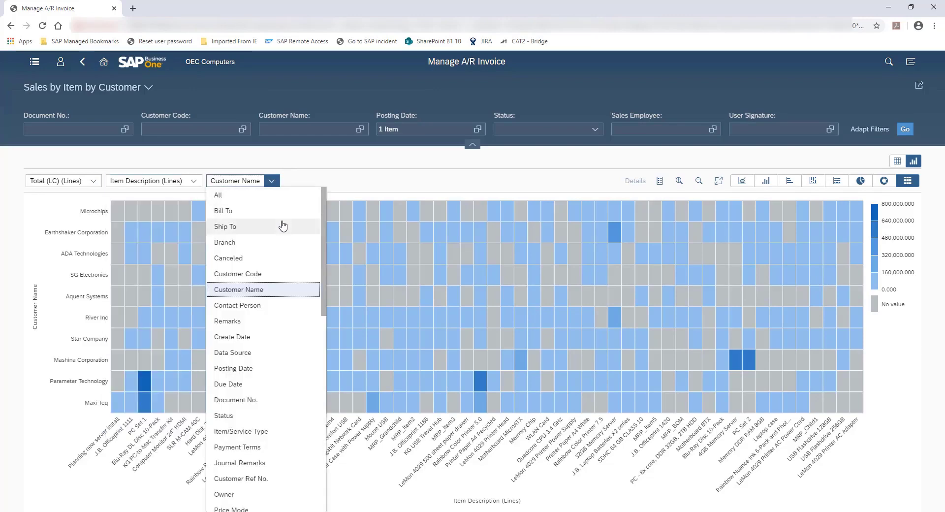
{"action": "scroll", "coordinate": [274, 394], "scroll_direction": "down", "scroll_amount": 5}
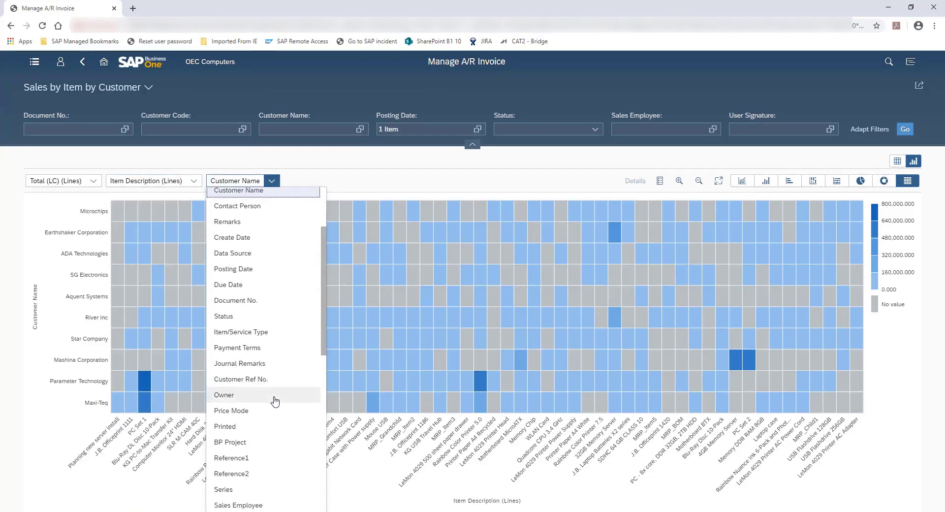
{"action": "scroll", "coordinate": [274, 417], "scroll_direction": "down", "scroll_amount": 4}
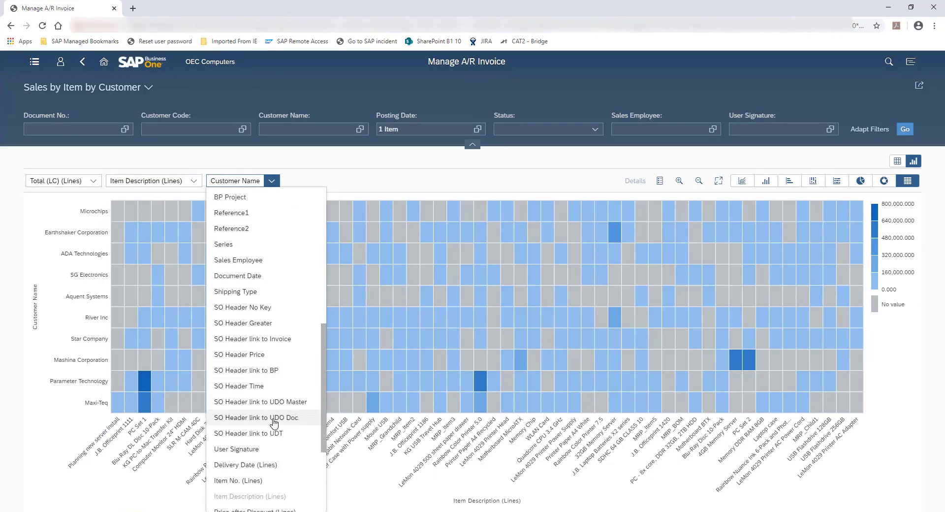
{"action": "scroll", "coordinate": [274, 423], "scroll_direction": "down", "scroll_amount": 1}
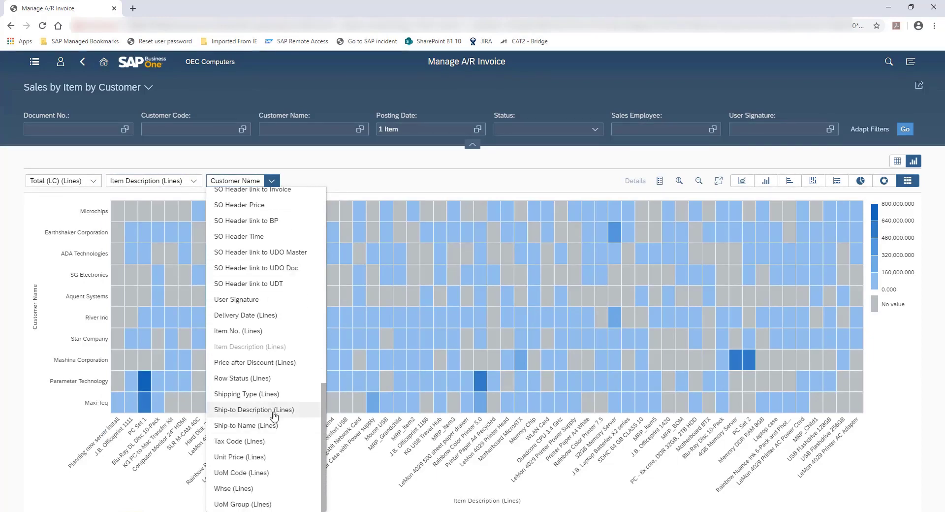
{"action": "left_click", "coordinate": [323, 178]}
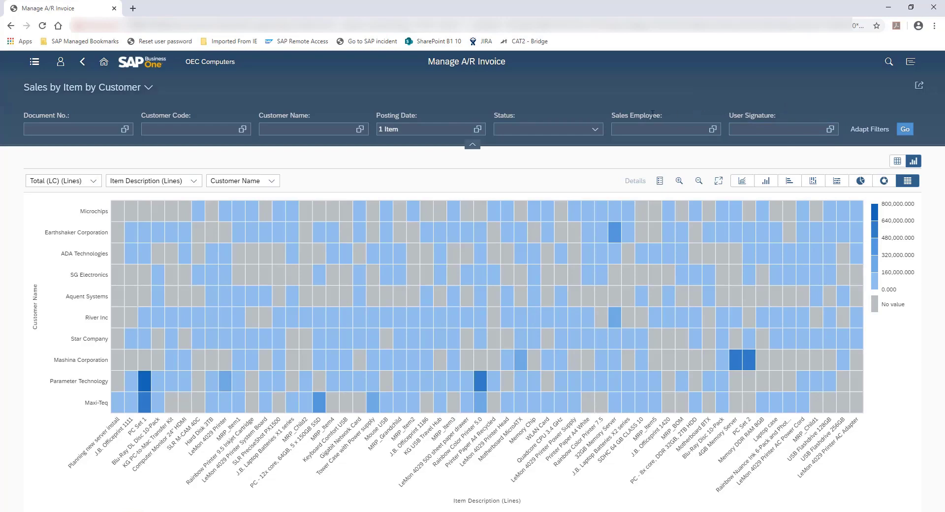
- Check the condition set in the Posting Date filter
{"action": "left_click", "coordinate": [477, 134]}
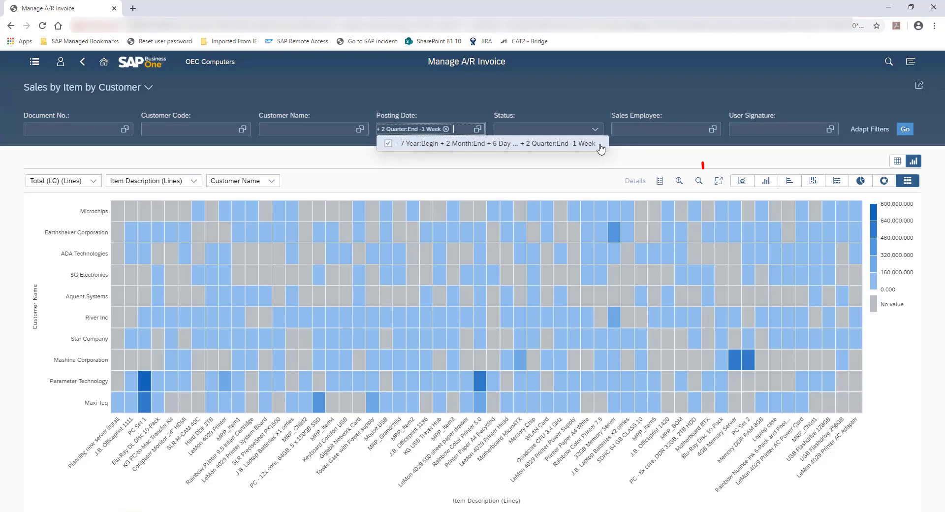
{"action": "left_click", "coordinate": [712, 159]}
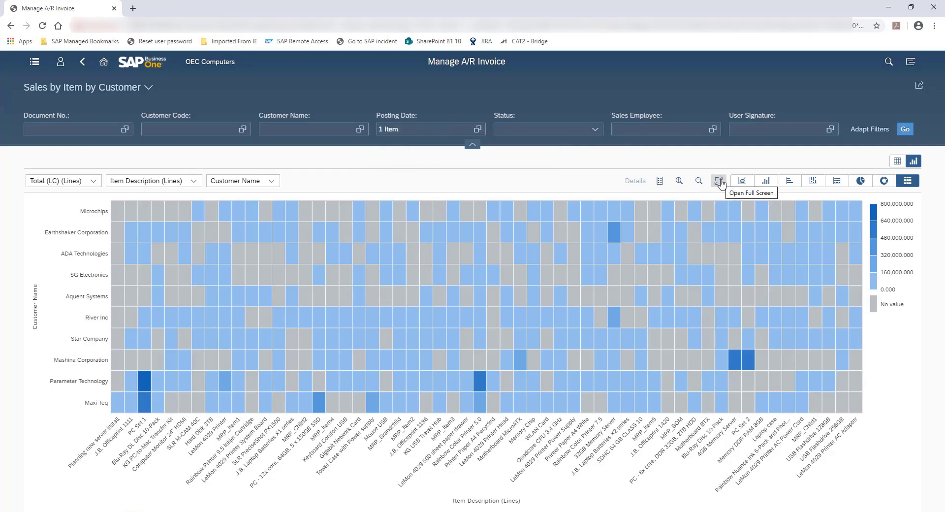
- Expand the chart to full screen and change it from a heat map to a stacked column chart
{"action": "left_click", "coordinate": [719, 181]}
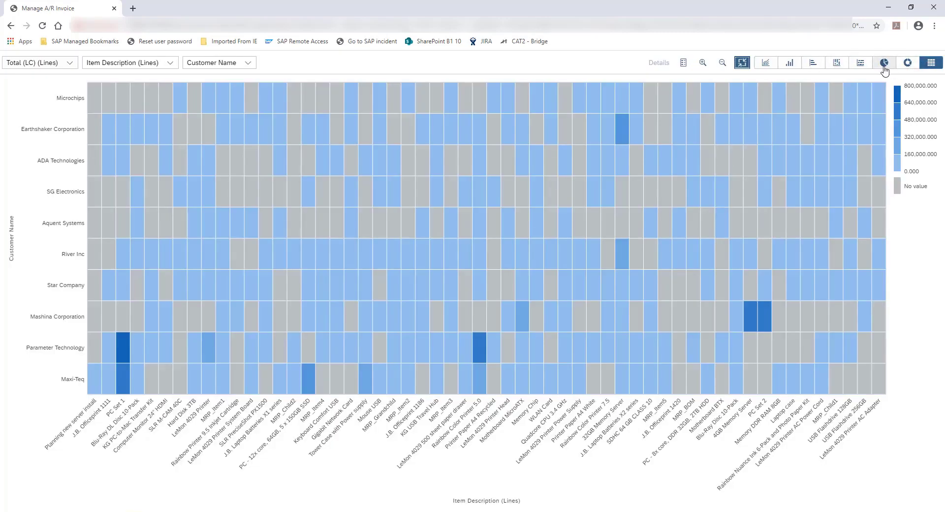
{"action": "left_click", "coordinate": [835, 66]}
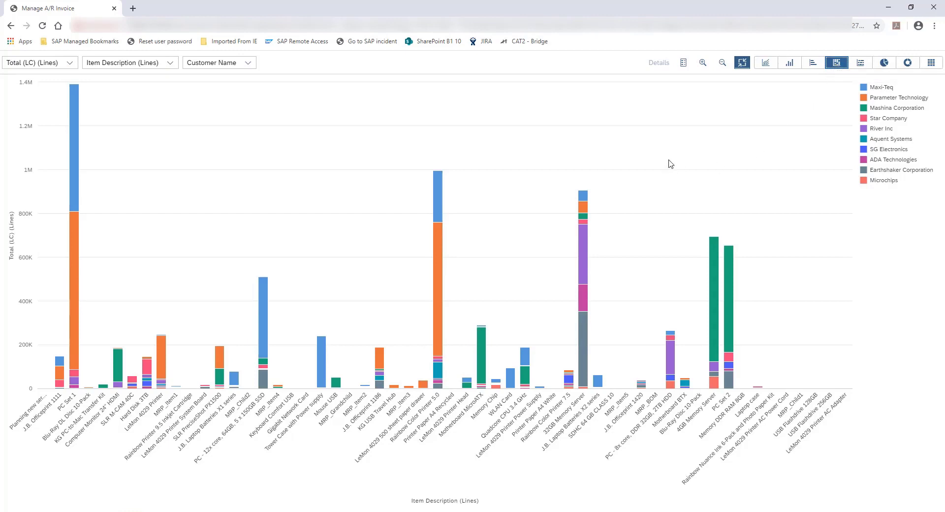
- View the details of the Maxi-Teq segment in the Rainbow Color Printer 5.0 column, then clear the selection
{"action": "left_click", "coordinate": [440, 255]}
{"action": "mouse_move", "coordinate": [439, 255]}
{"action": "left_click", "coordinate": [440, 191]}
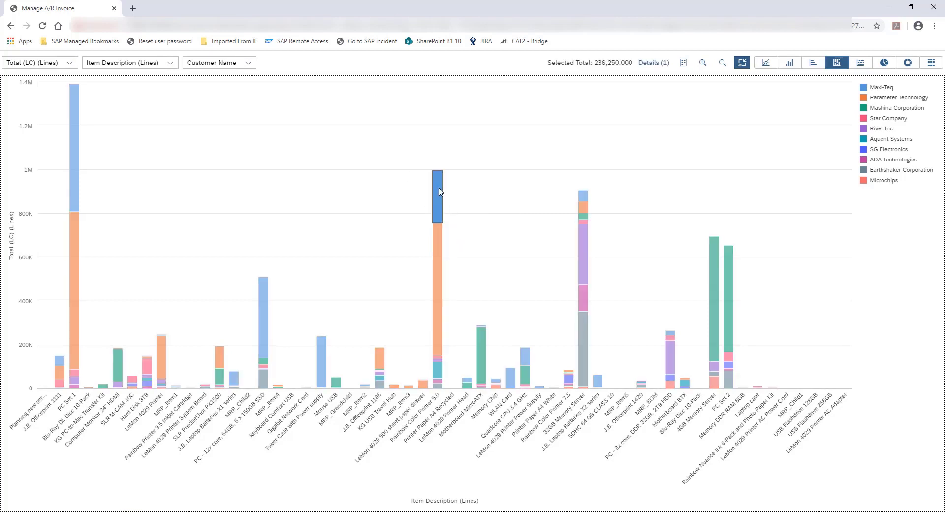
{"action": "left_click", "coordinate": [650, 64]}
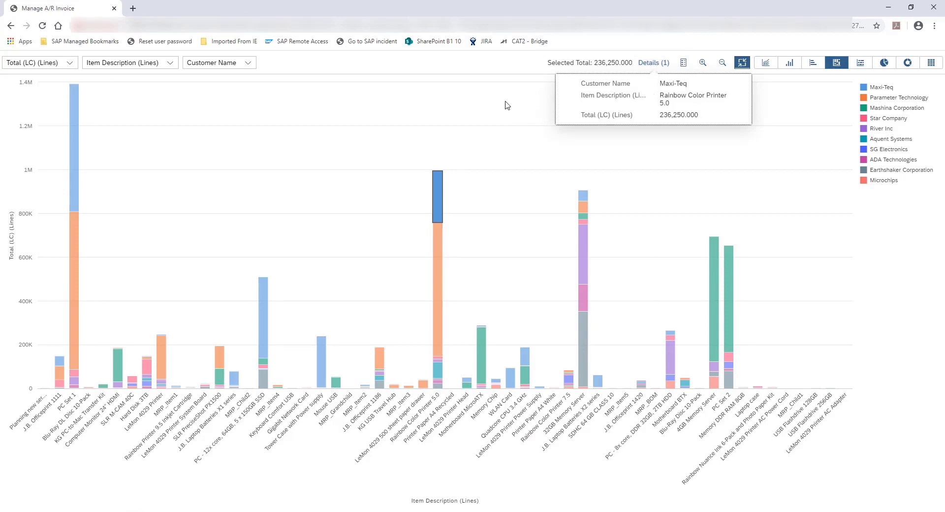
{"action": "left_click", "coordinate": [511, 65]}
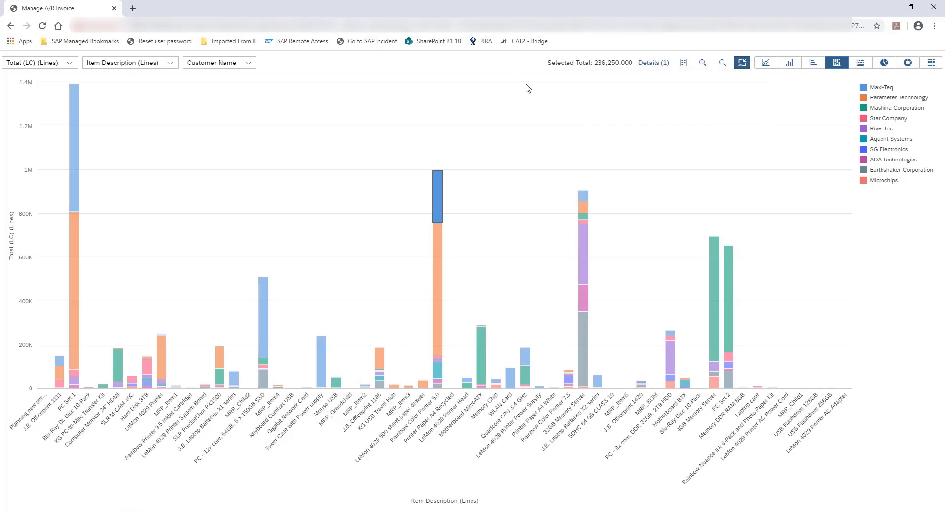
{"action": "left_click", "coordinate": [532, 144]}
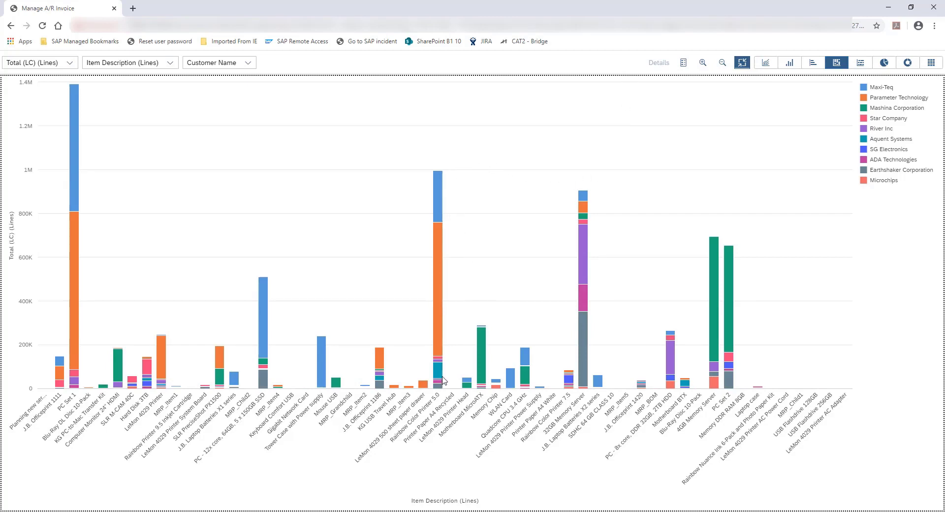
- Select the entire Rainbow Color Printer 5.0 column and show the details for all its customers
{"action": "left_click", "coordinate": [429, 409]}
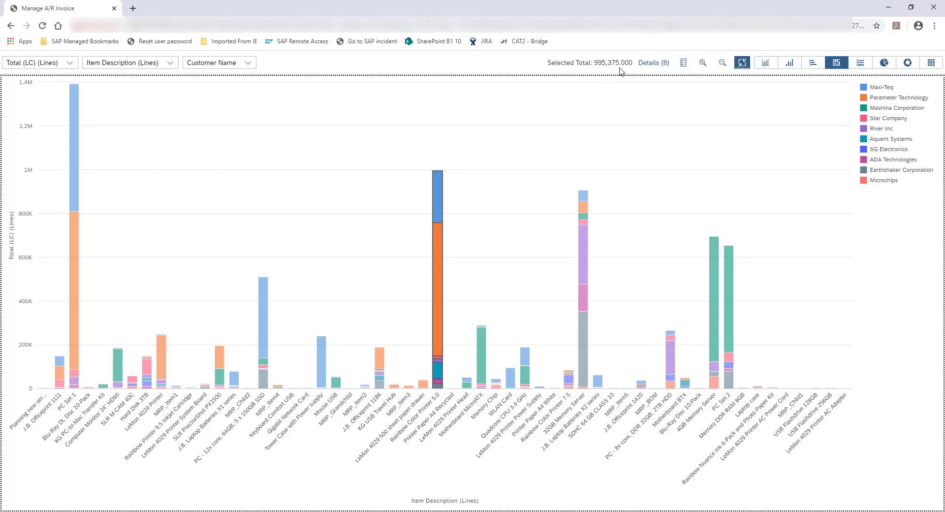
{"action": "left_click", "coordinate": [657, 65]}
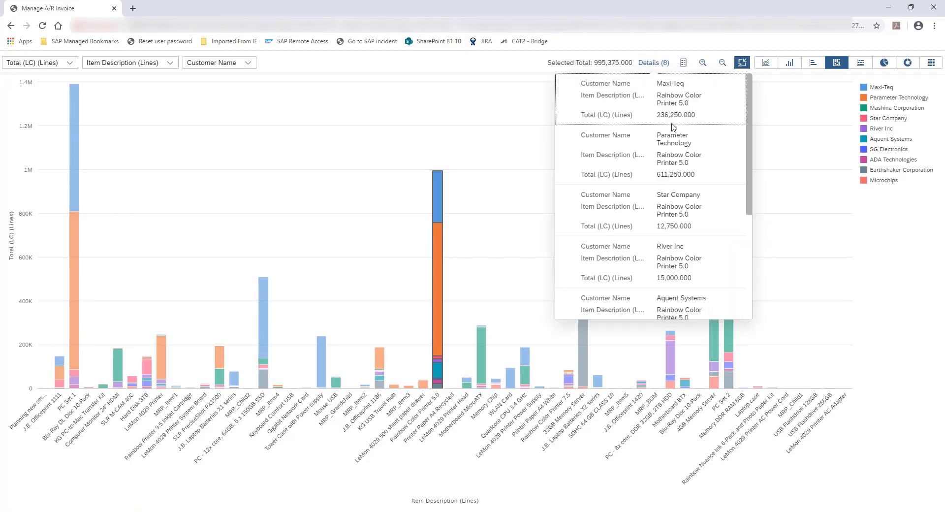
- Read through the remaining customer details of the Rainbow Color Printer 5.0 column, then close them and clear the selection
{"action": "scroll", "coordinate": [673, 294], "scroll_direction": "down", "scroll_amount": 4}
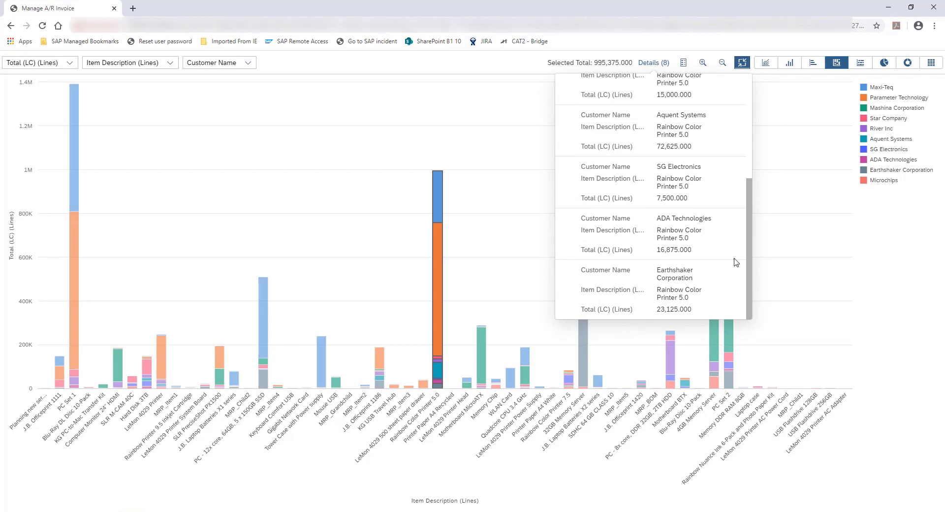
{"action": "left_click", "coordinate": [521, 67]}
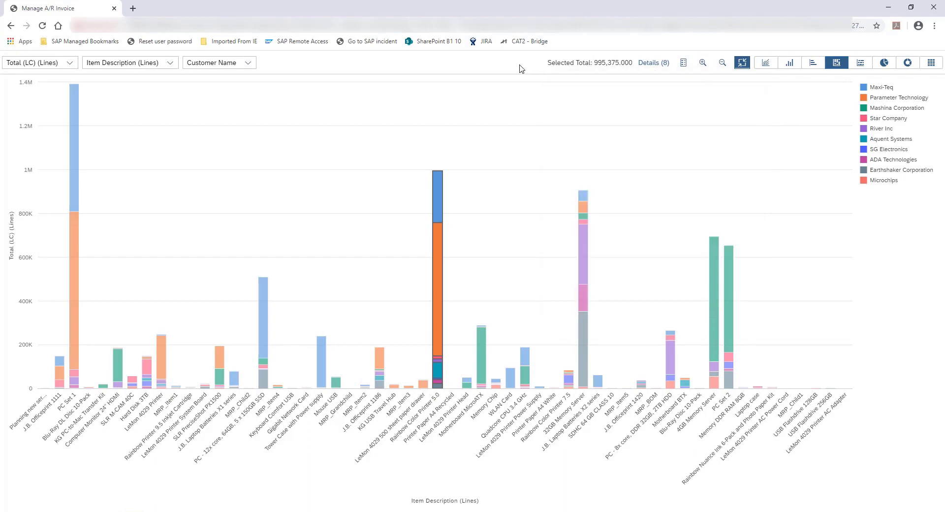
{"action": "left_click", "coordinate": [511, 119]}
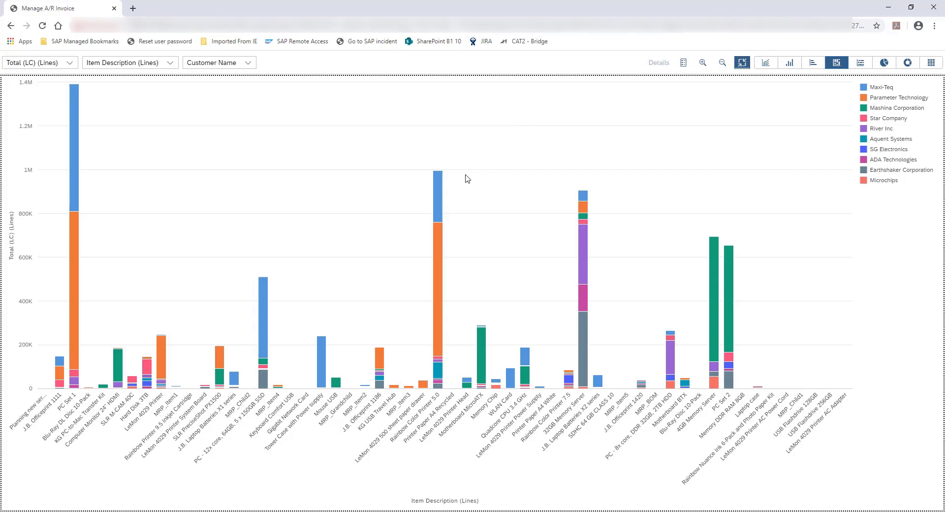
- Select the block of columns ending at Rainbow Color Printer 5.0, then all Parameter Technology segments, clearing each selection
{"action": "left_click_drag", "start_coordinate": [460, 159], "coordinate": [305, 405]}
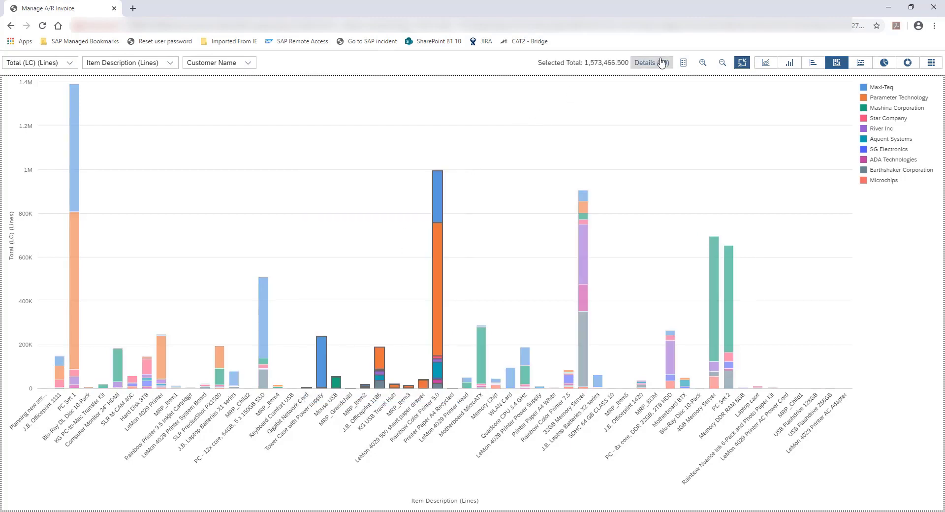
{"action": "left_click", "coordinate": [650, 120]}
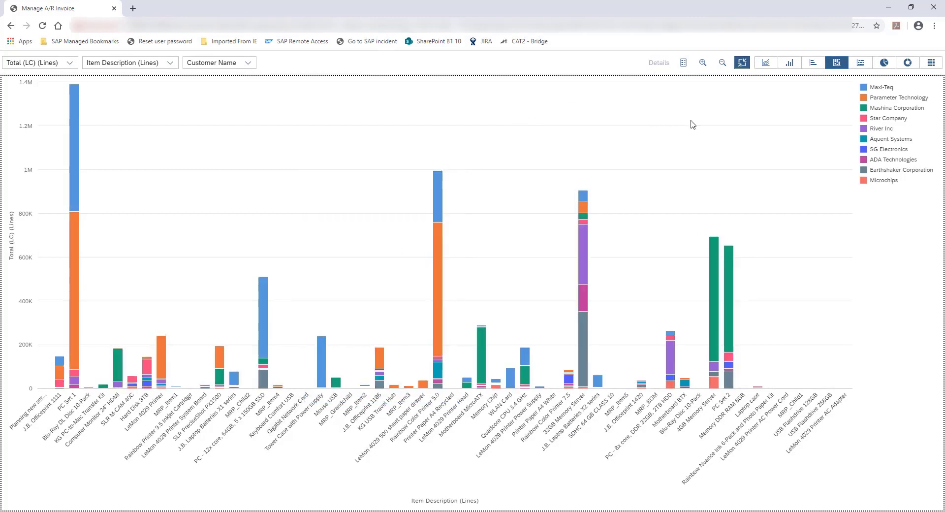
{"action": "left_click", "coordinate": [878, 100]}
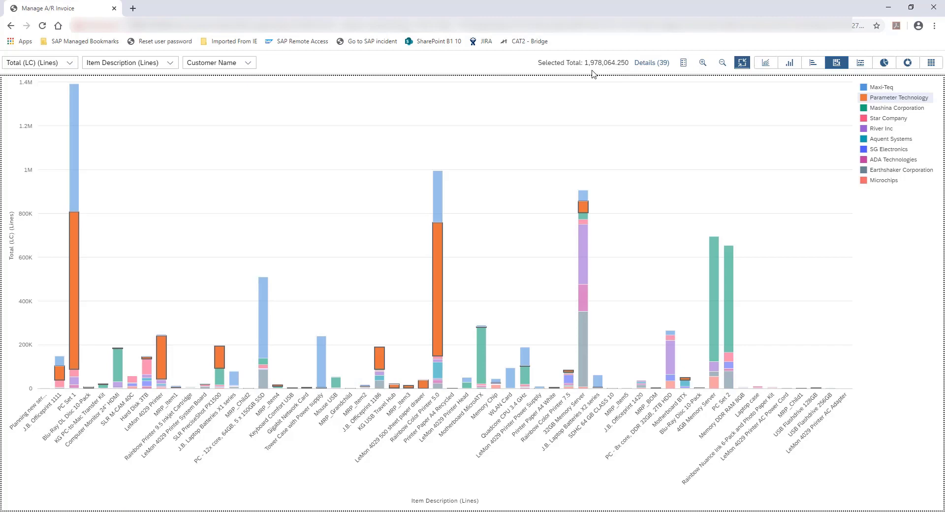
{"action": "left_click", "coordinate": [624, 141]}
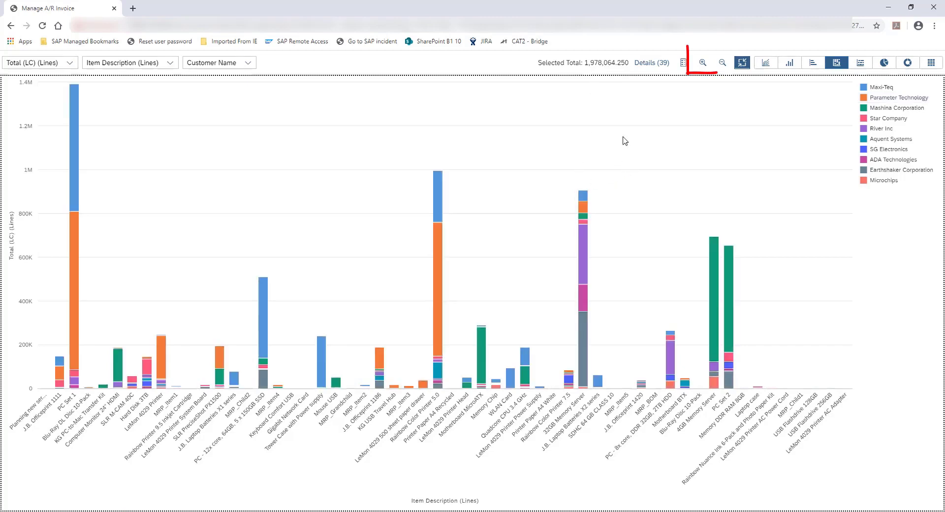
- Zoom in on the chart around the Rainbow Color Printer 5.0 column until only about a dozen items are shown
{"action": "left_click", "coordinate": [702, 64]}
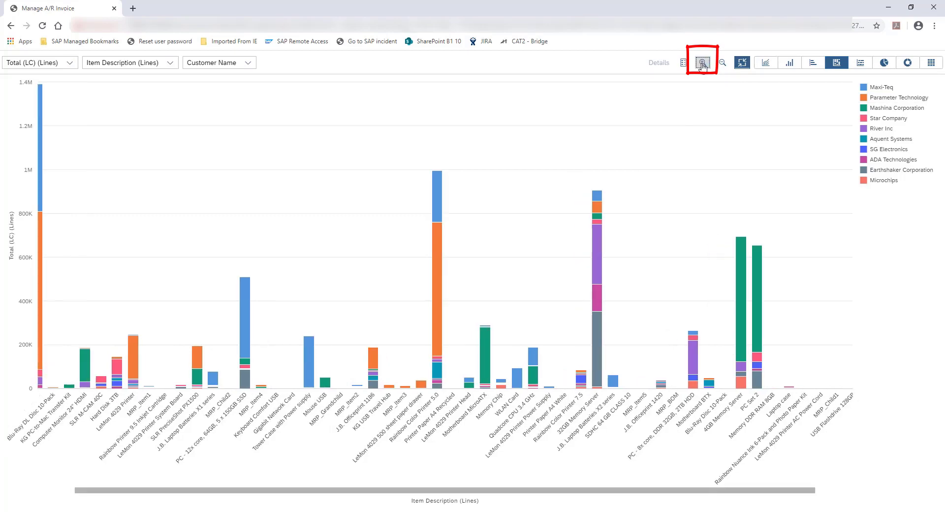
{"action": "left_click", "coordinate": [702, 64]}
{"action": "left_click", "coordinate": [702, 64]}
{"action": "left_click", "coordinate": [702, 63]}
{"action": "left_click", "coordinate": [702, 64]}
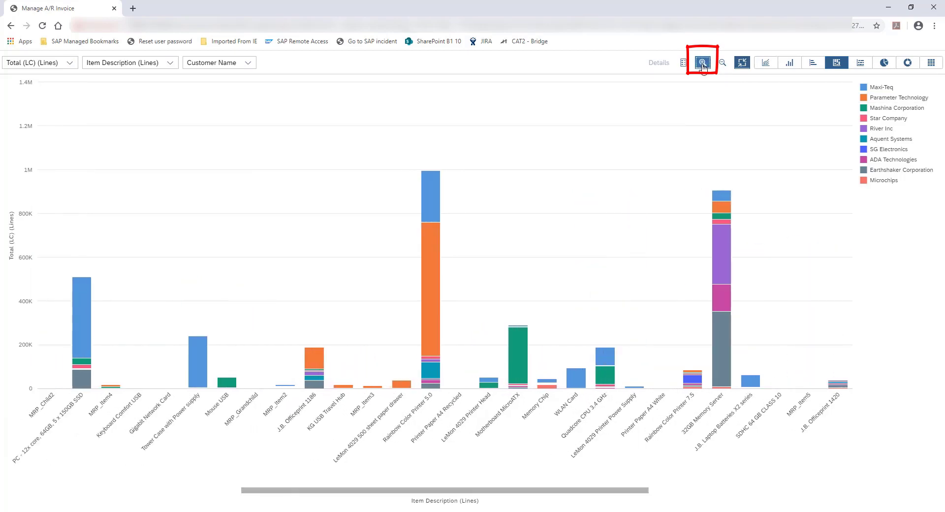
{"action": "left_click", "coordinate": [702, 64]}
{"action": "left_click", "coordinate": [702, 64]}
{"action": "left_click", "coordinate": [702, 64]}
{"action": "left_click", "coordinate": [703, 64]}
{"action": "left_click", "coordinate": [702, 66]}
{"action": "left_click", "coordinate": [702, 65]}
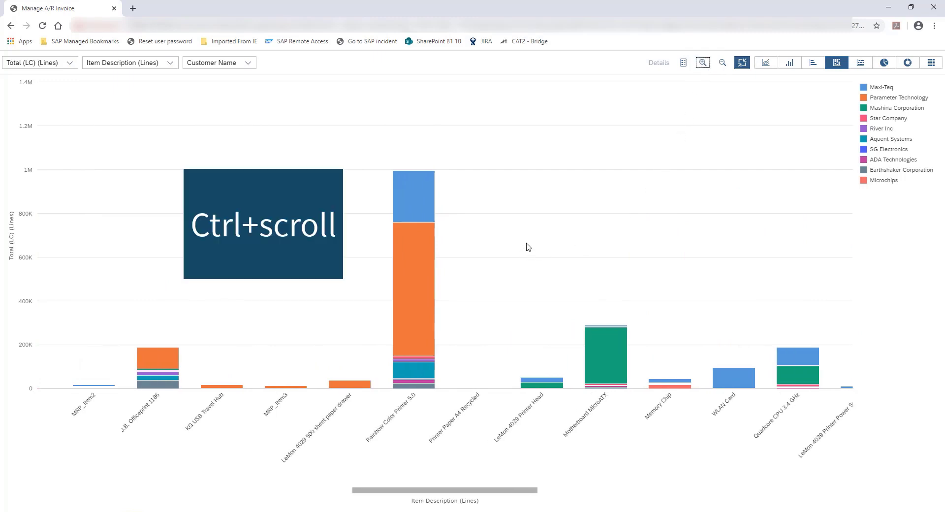
- Zoom the chart out to the full item range, then zoom in around the 4GB Memory Server and PC Set 2 columns
{"action": "scroll", "coordinate": [525, 248], "scroll_direction": "down", "scroll_amount": 3, "text": "ctrl"}
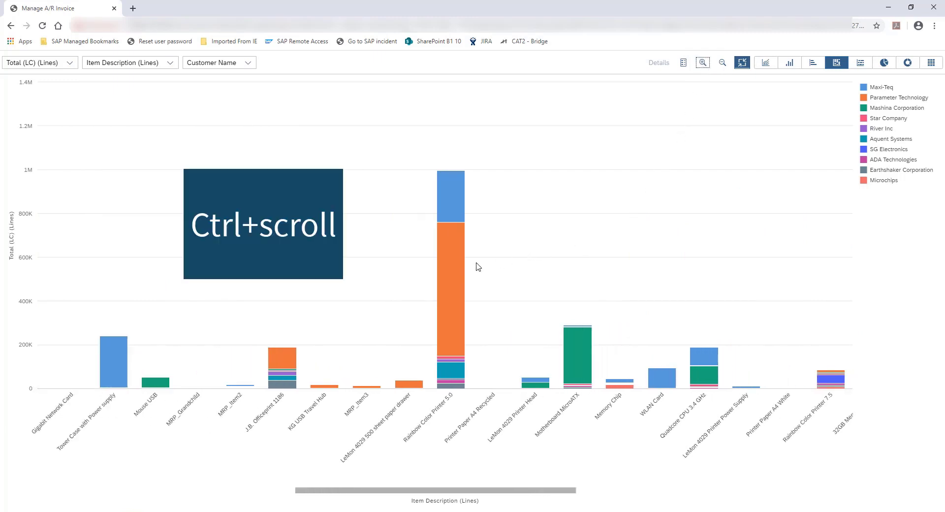
{"action": "scroll", "coordinate": [475, 266], "scroll_direction": "down", "scroll_amount": 1, "text": "ctrl"}
{"action": "scroll", "coordinate": [147, 284], "scroll_direction": "up", "scroll_amount": 3, "text": "ctrl"}
{"action": "scroll", "coordinate": [146, 290], "scroll_direction": "down", "scroll_amount": 3, "text": "ctrl"}
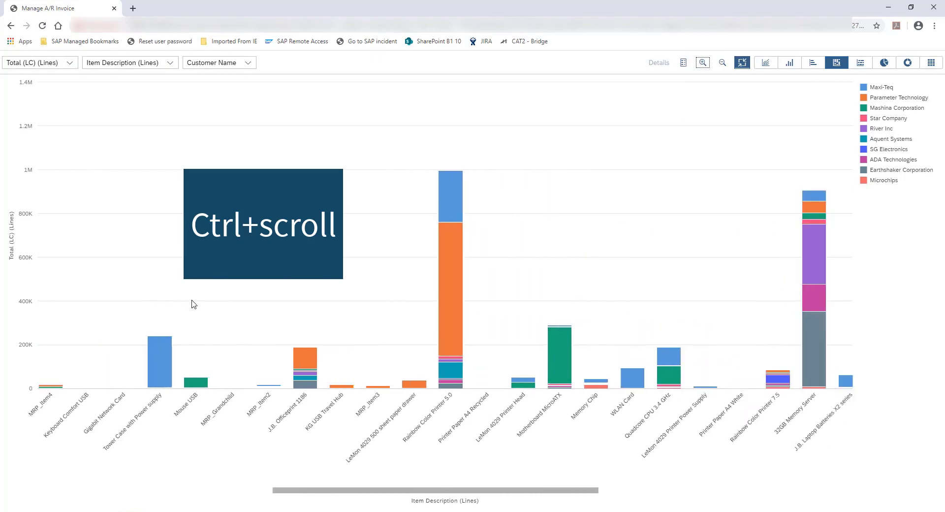
{"action": "scroll", "coordinate": [197, 305], "scroll_direction": "down", "scroll_amount": 5, "text": "ctrl"}
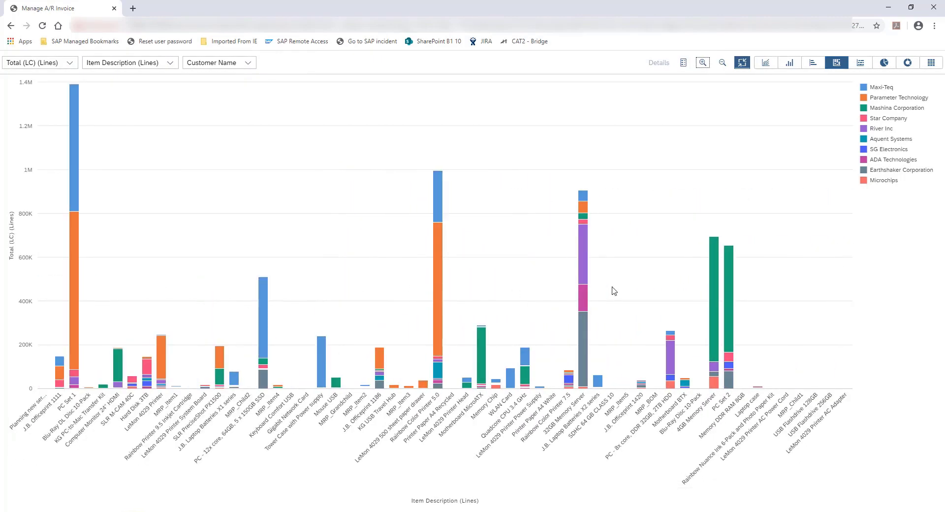
{"action": "scroll", "coordinate": [721, 278], "scroll_direction": "up", "scroll_amount": 5, "text": "ctrl"}
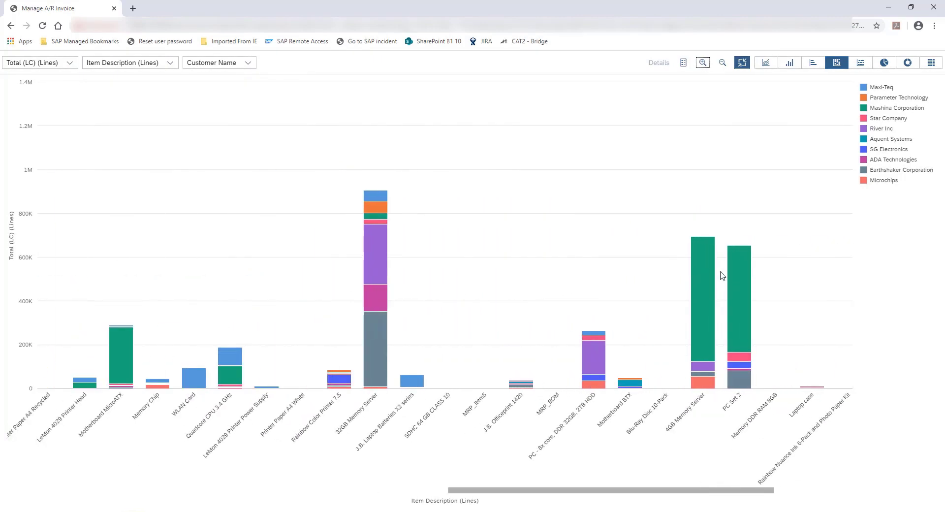
{"action": "scroll", "coordinate": [721, 276], "scroll_direction": "up", "scroll_amount": 2, "text": "ctrl"}
{"action": "scroll", "coordinate": [721, 276], "scroll_direction": "down", "scroll_amount": 2, "text": "ctrl"}
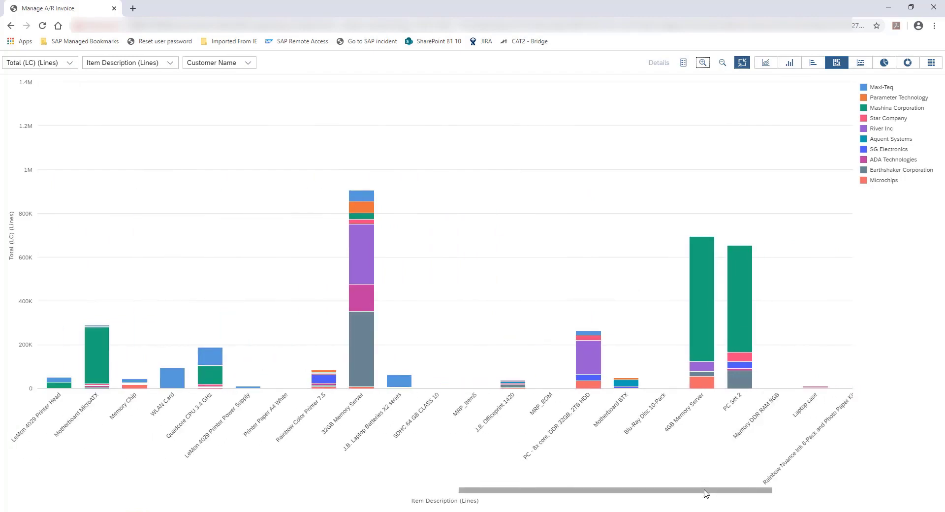
- Pan the zoomed chart back to the Rainbow Color Printer 5.0 column, then zoom out to all items
{"action": "left_click_drag", "start_coordinate": [706, 490], "coordinate": [533, 485]}
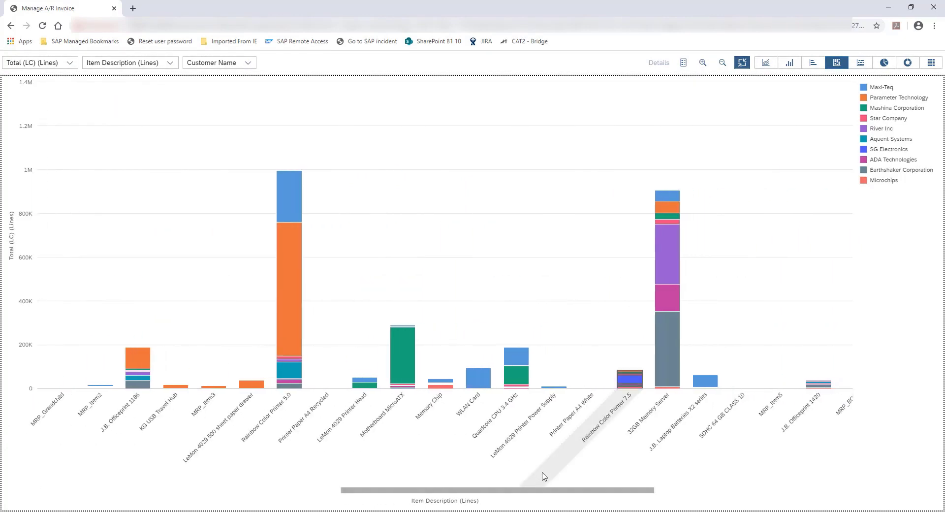
{"action": "scroll", "coordinate": [521, 202], "scroll_direction": "down", "scroll_amount": 2, "text": "ctrl"}
{"action": "scroll", "coordinate": [527, 209], "scroll_direction": "down", "scroll_amount": 3}
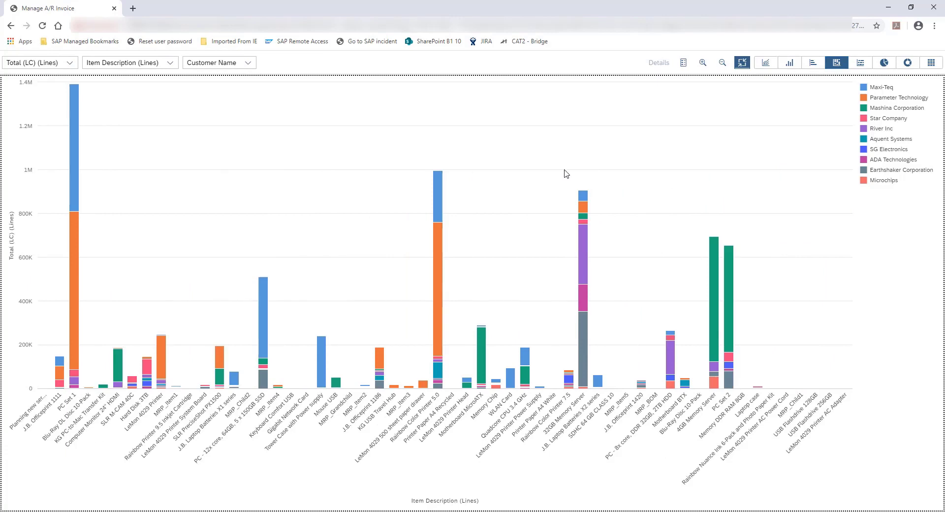
- Exit full screen and save the chart as a tile titled "Sales by Item by Customer", described as "Stacked Column Chart", in the My Home group
{"action": "left_click", "coordinate": [742, 63]}
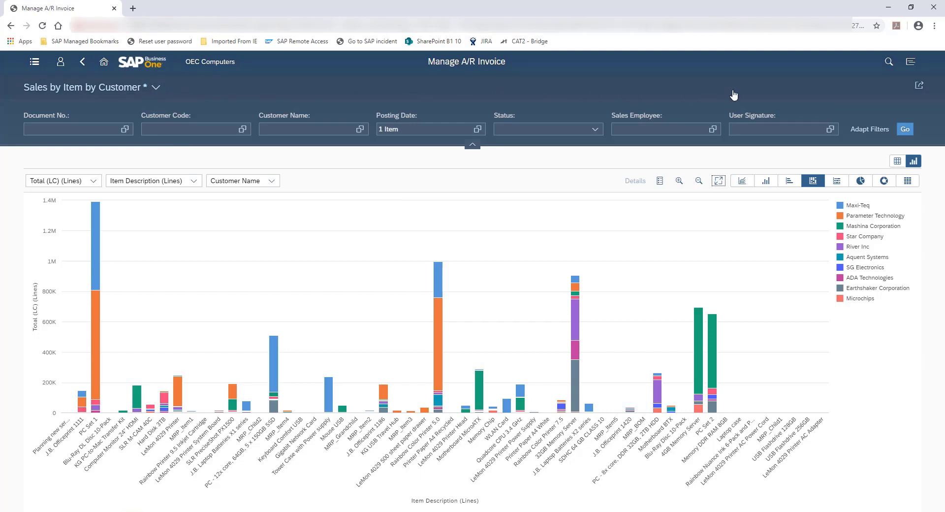
{"action": "left_click", "coordinate": [918, 87]}
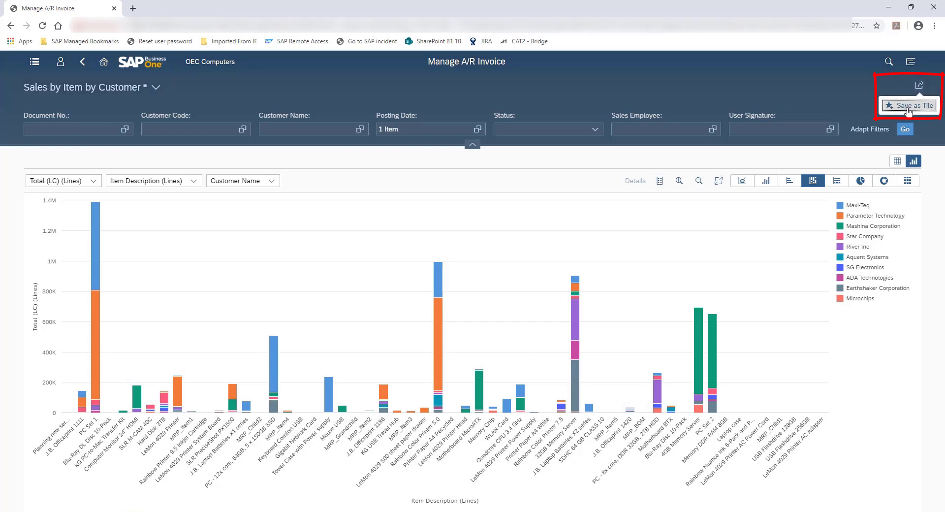
{"action": "left_click", "coordinate": [908, 107]}
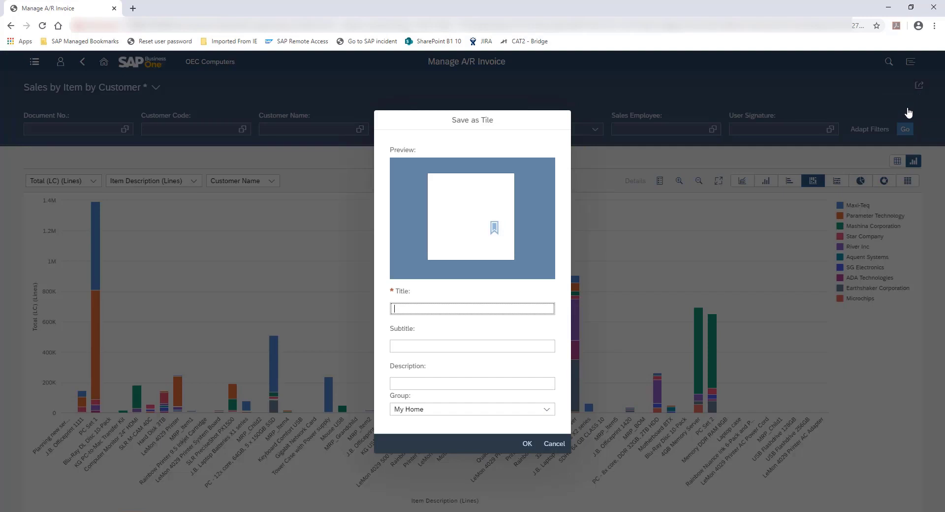
{"action": "type", "text": "Sales by Item by Customer"}
{"action": "left_click", "coordinate": [487, 384]}
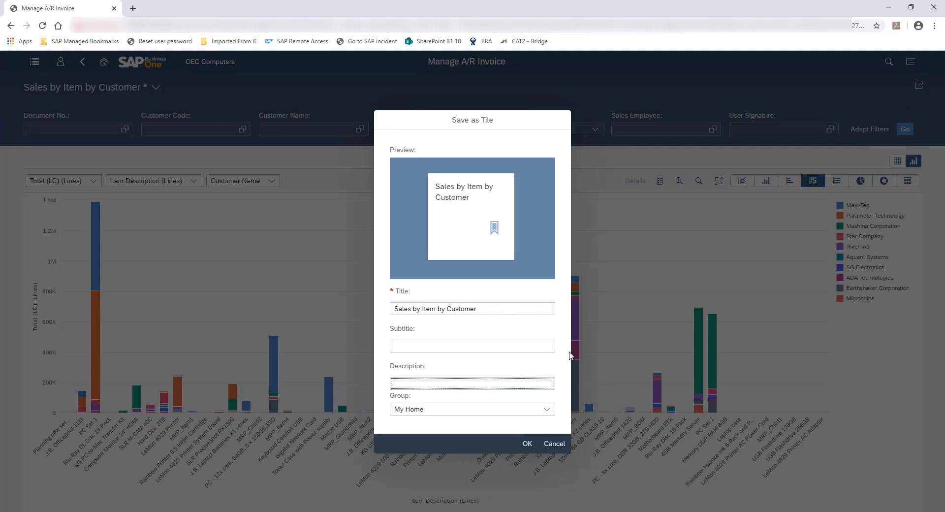
{"action": "type", "text": "Stacked Column Chart"}
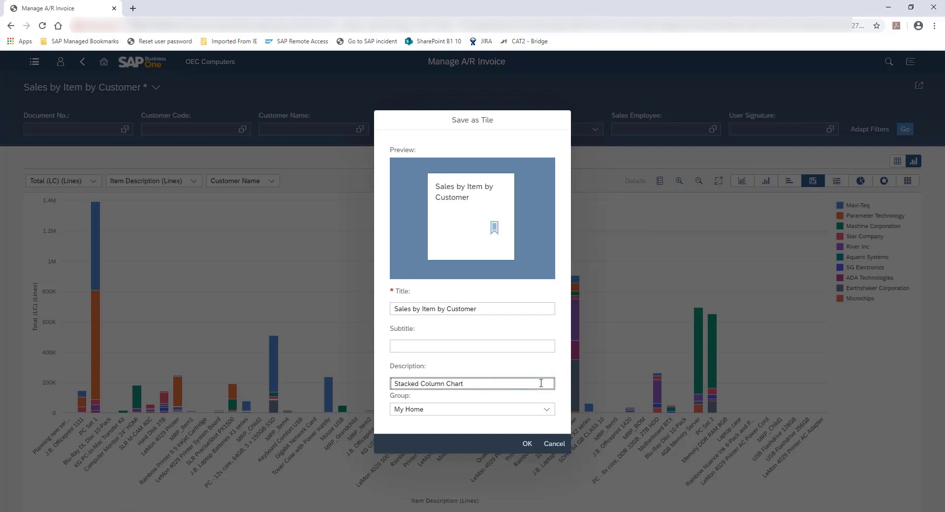
{"action": "left_click", "coordinate": [547, 410]}
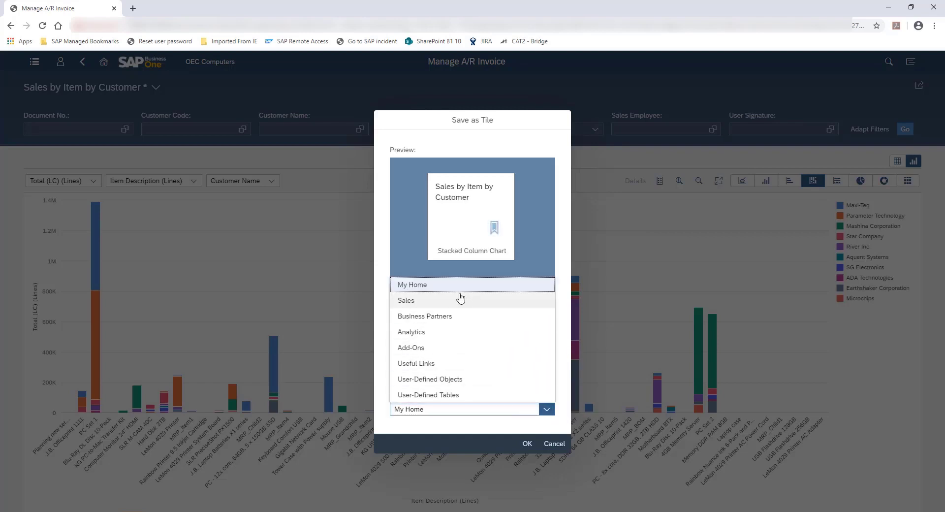
{"action": "left_click", "coordinate": [421, 286]}
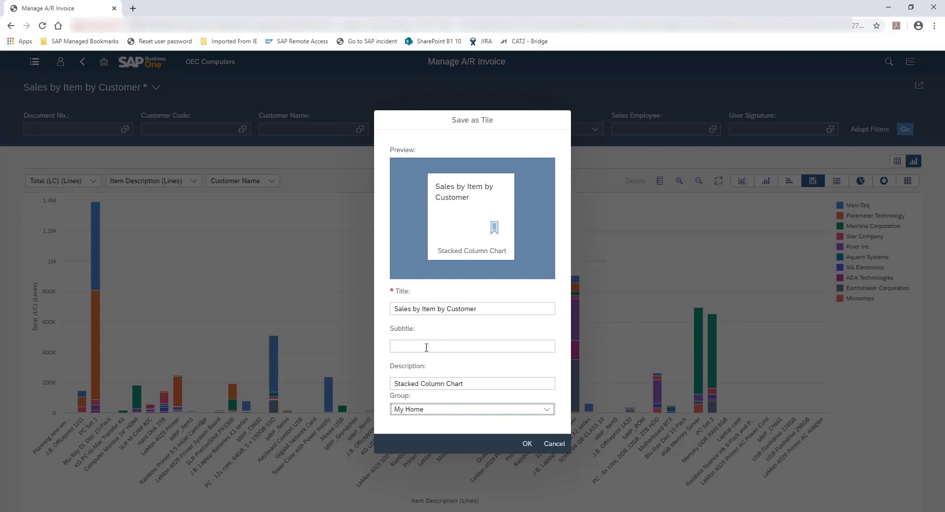
{"action": "left_click", "coordinate": [527, 444]}
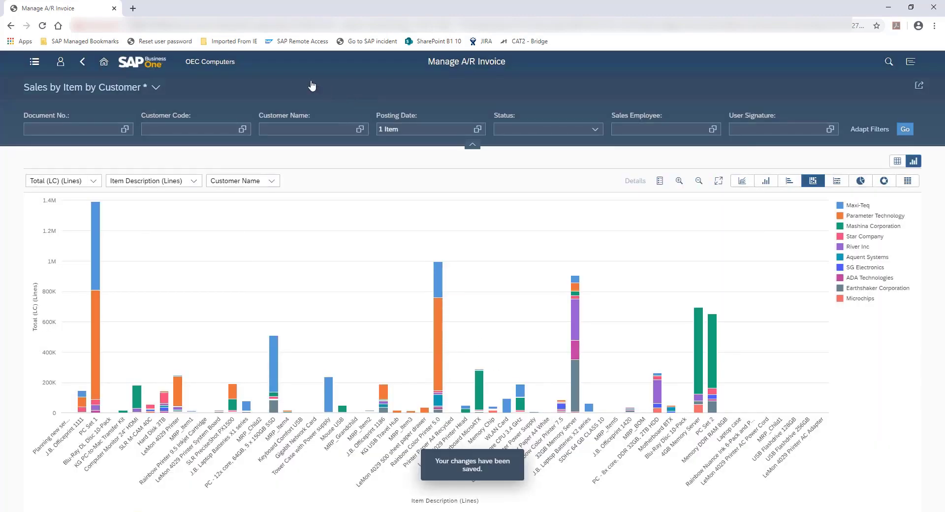
- Return to the home page and select the Sales by Item by Customer tile in the My Home group
{"action": "left_click", "coordinate": [103, 64]}
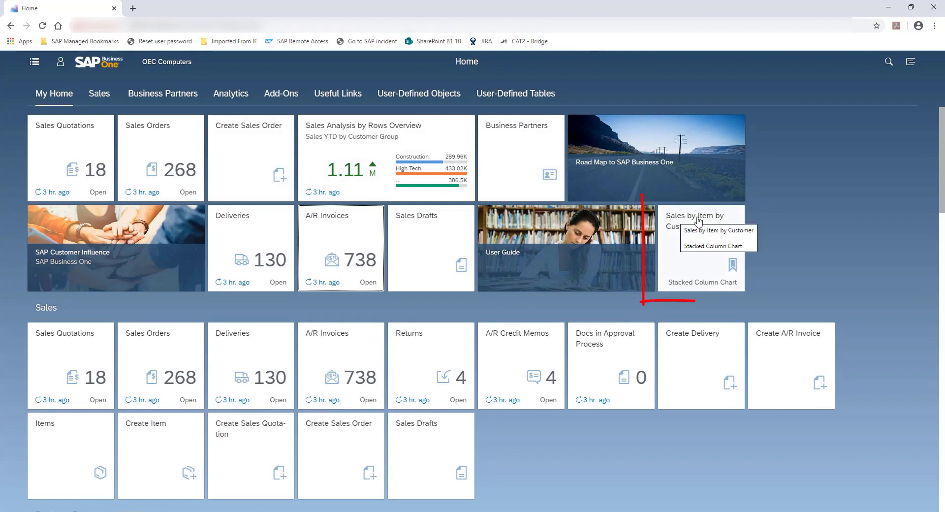
{"action": "left_click", "coordinate": [679, 290]}
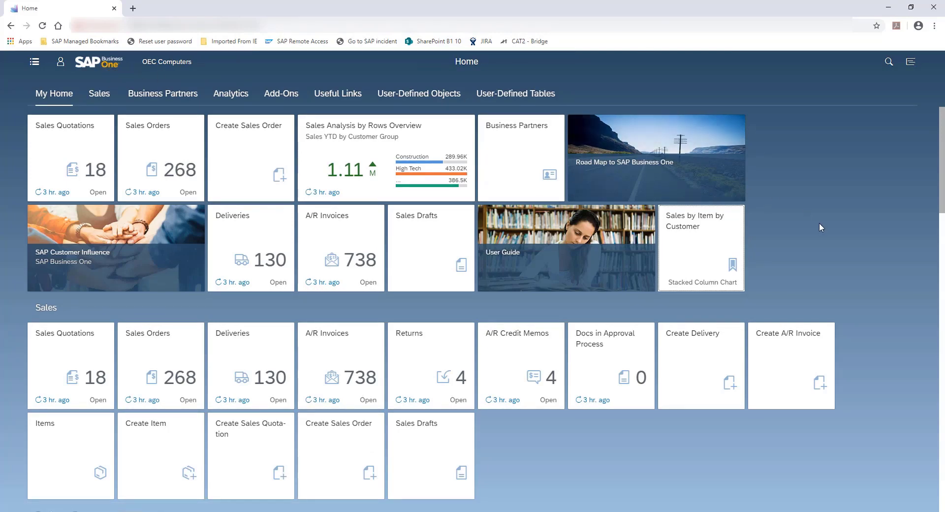
- Open the Sales Analysis by Rows Chart tile from the Analytics group of the home page
{"action": "scroll", "coordinate": [819, 223], "scroll_direction": "down", "scroll_amount": 7}
{"action": "scroll", "coordinate": [818, 222], "scroll_direction": "down", "scroll_amount": 4}
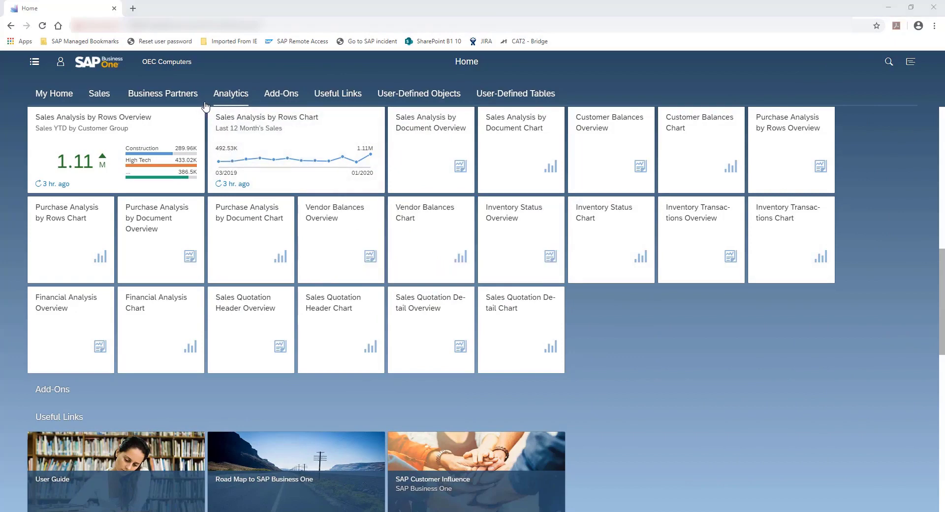
{"action": "mouse_move", "coordinate": [233, 142]}
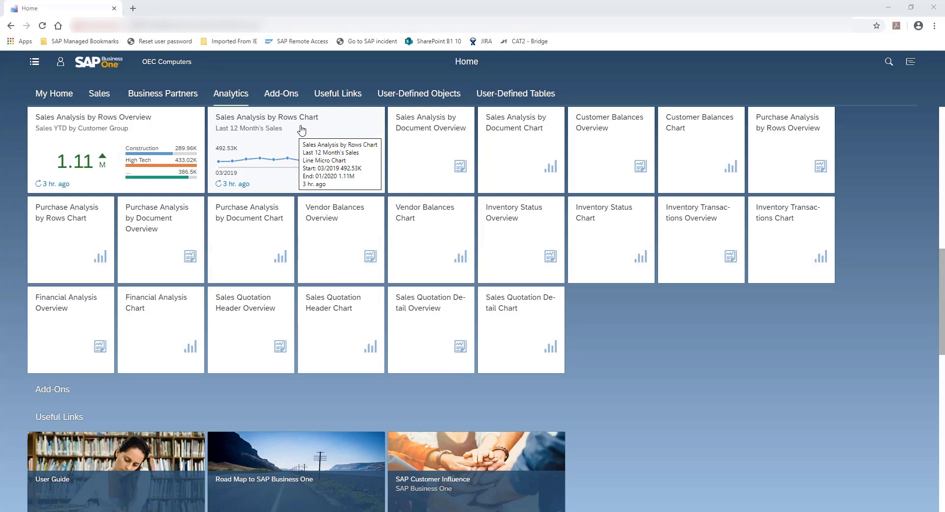
{"action": "left_click", "coordinate": [304, 133]}
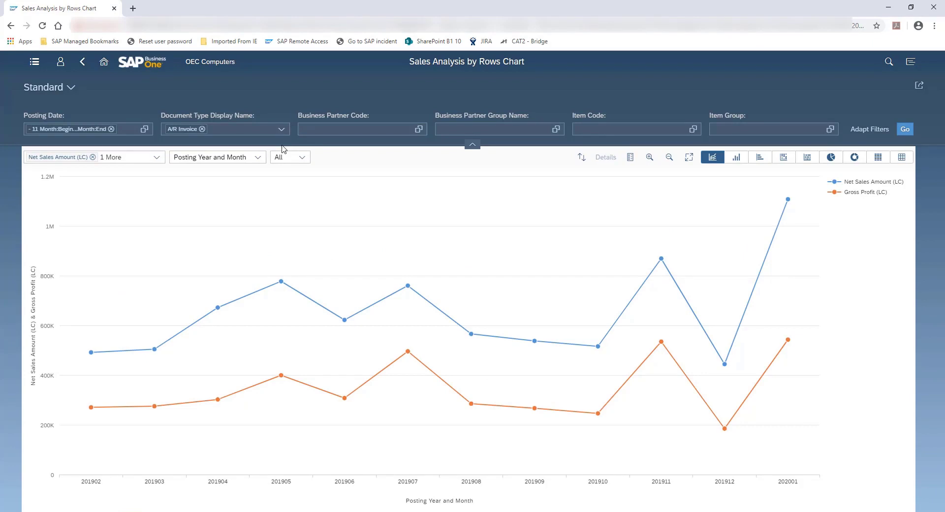
- Remove Gross Profit (LC) from the chart's measures, keeping only Net Sales Amount (LC)
{"action": "left_click", "coordinate": [157, 157]}
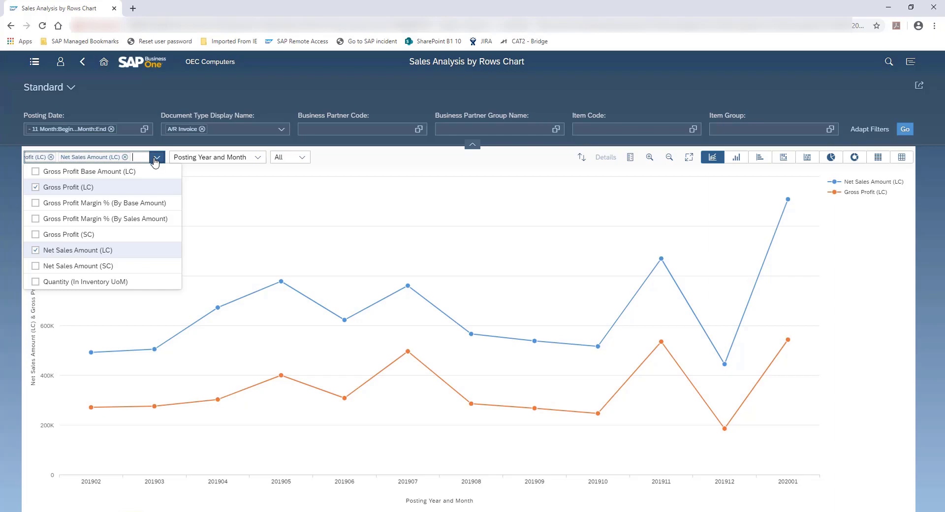
{"action": "left_click", "coordinate": [35, 187]}
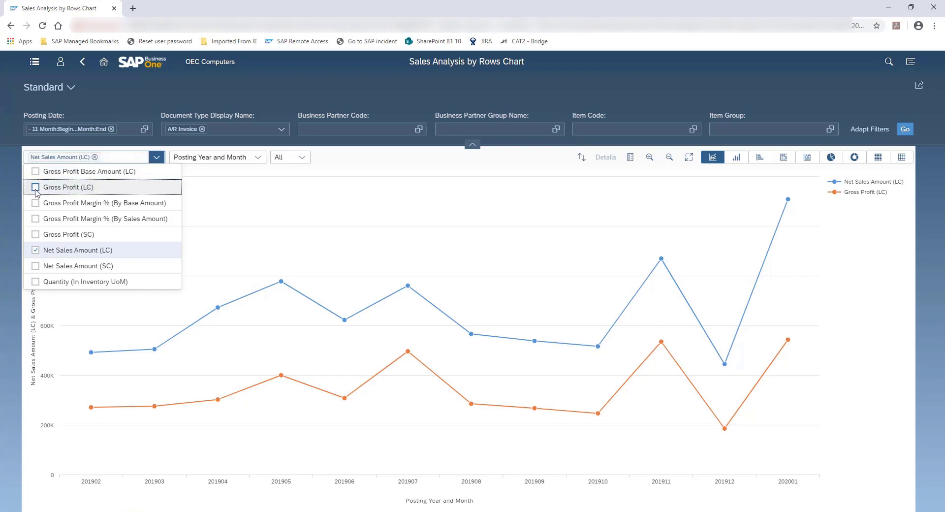
{"action": "left_click", "coordinate": [215, 197]}
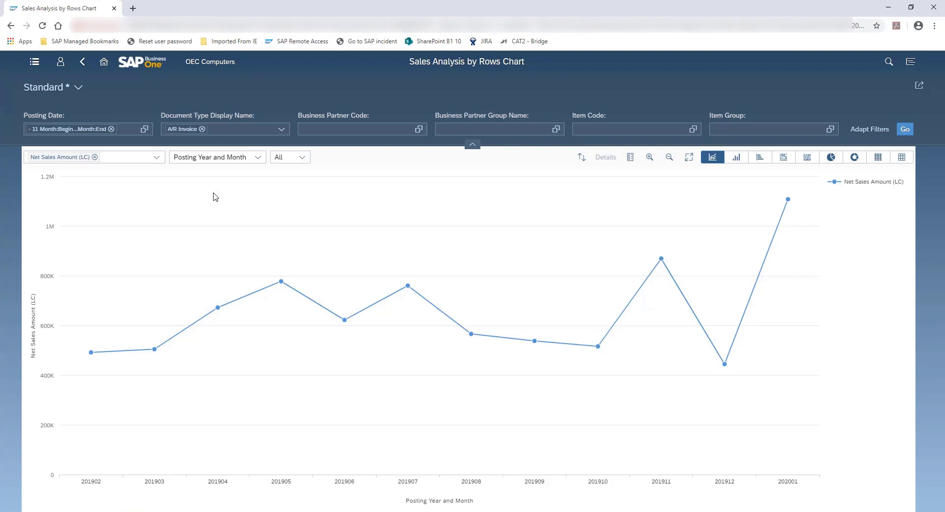
- Examine the dimensions available for the chart's category axis, leaving Posting Year and Month selected
{"action": "left_click", "coordinate": [258, 159]}
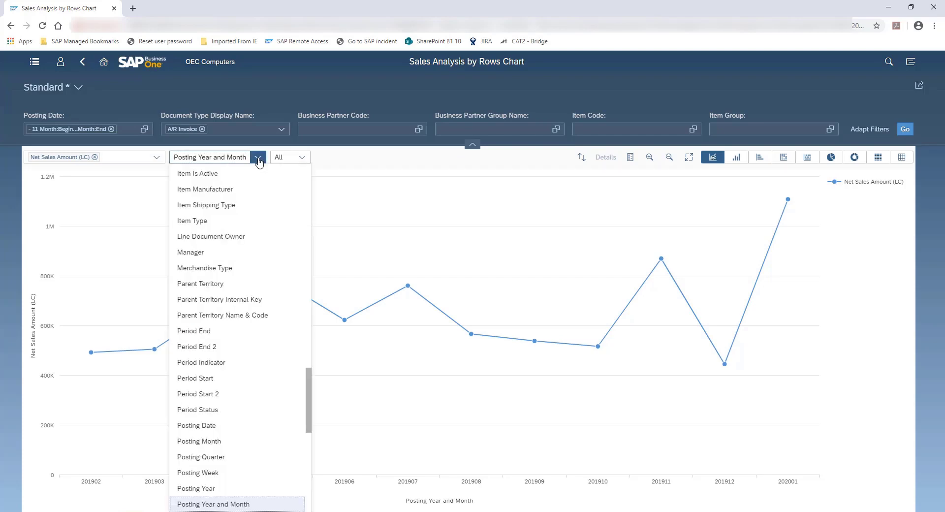
{"action": "scroll", "coordinate": [266, 231], "scroll_direction": "up", "scroll_amount": 10}
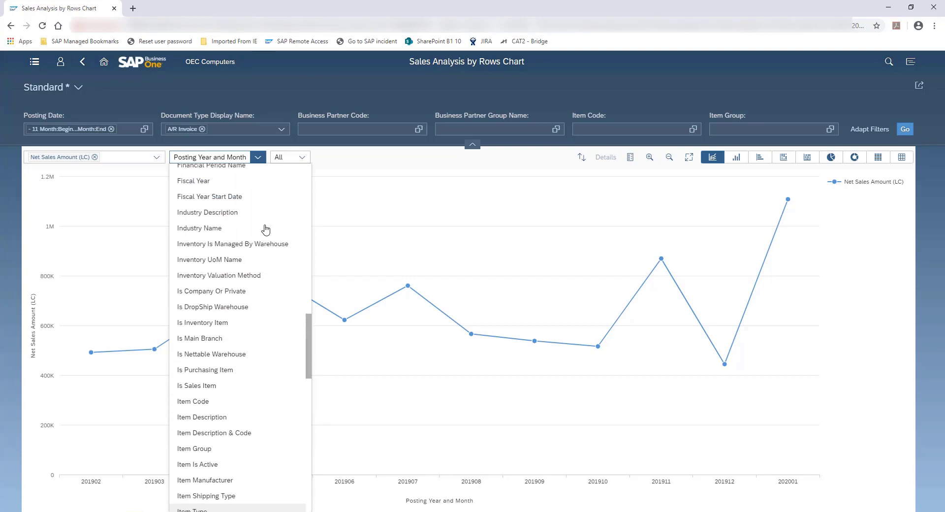
{"action": "scroll", "coordinate": [266, 229], "scroll_direction": "up", "scroll_amount": 8}
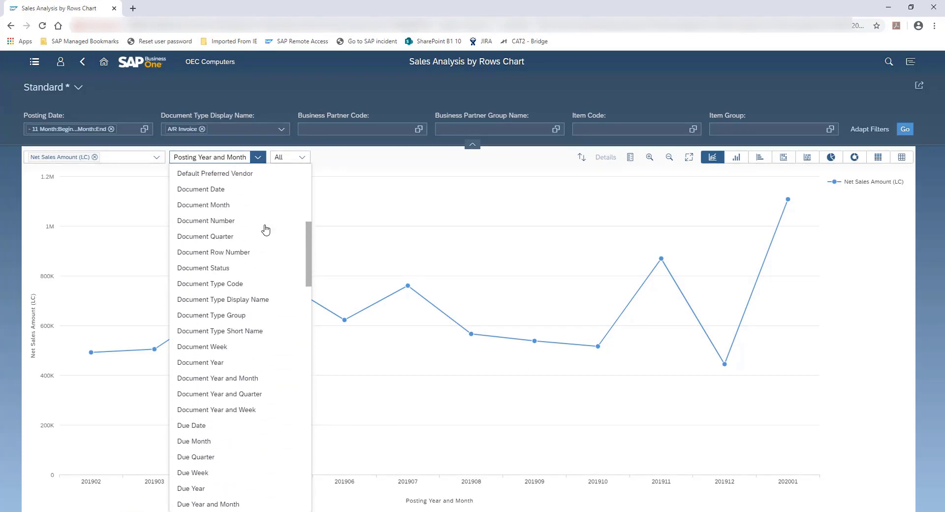
{"action": "scroll", "coordinate": [266, 227], "scroll_direction": "up", "scroll_amount": 5}
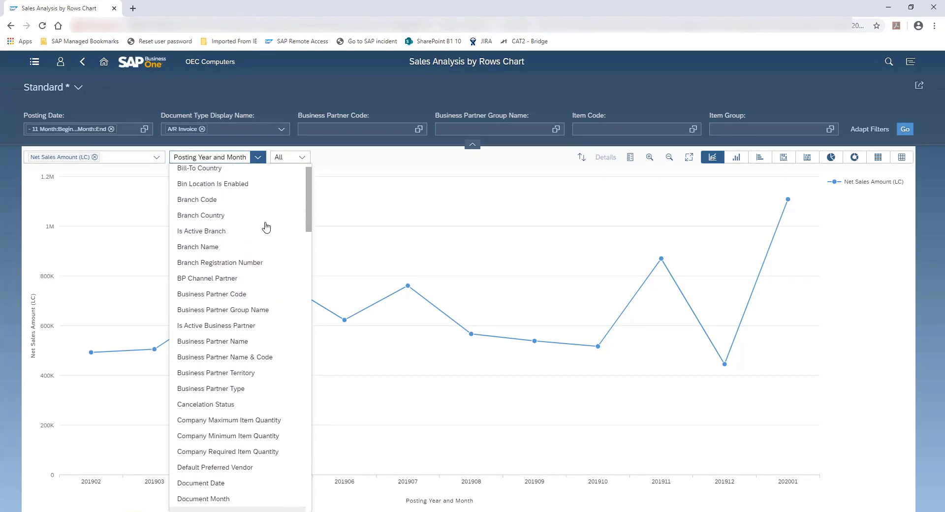
{"action": "scroll", "coordinate": [266, 227], "scroll_direction": "down", "scroll_amount": 9}
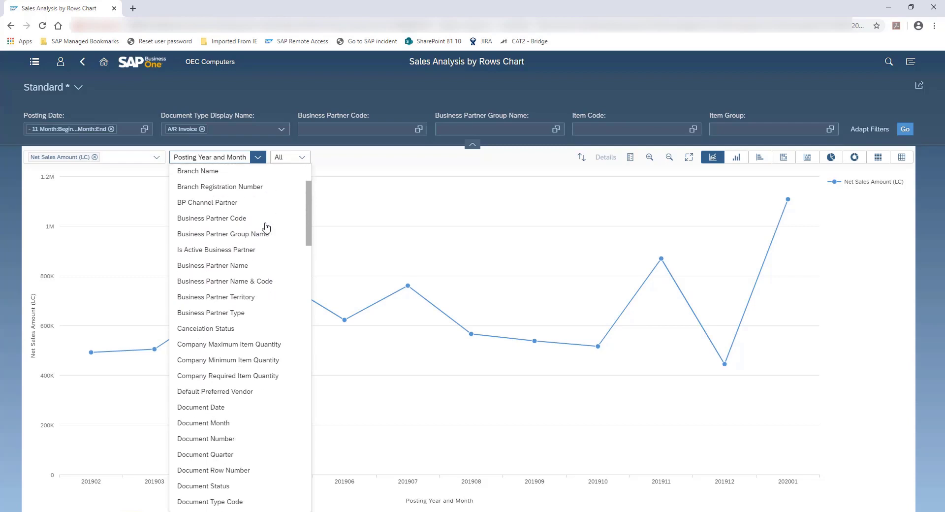
{"action": "scroll", "coordinate": [266, 228], "scroll_direction": "down", "scroll_amount": 12}
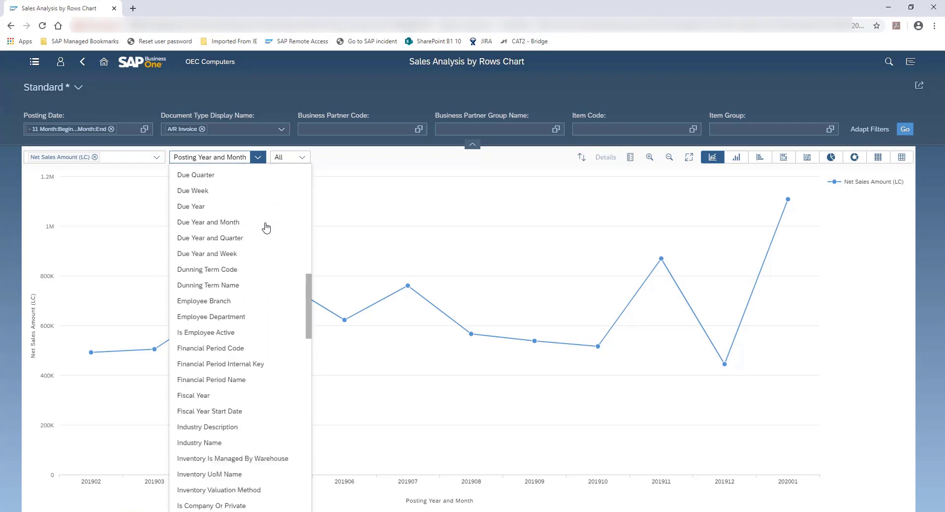
{"action": "scroll", "coordinate": [265, 227], "scroll_direction": "down", "scroll_amount": 5}
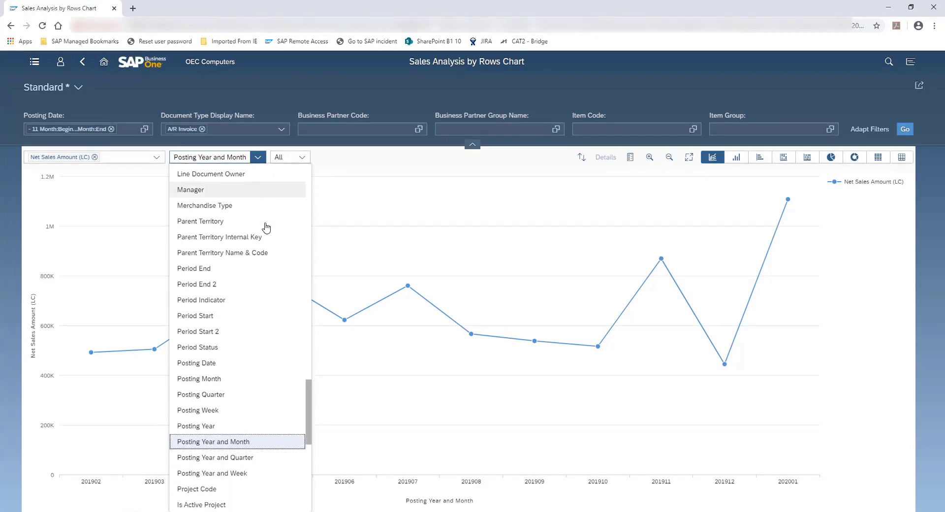
{"action": "left_click", "coordinate": [350, 203]}
- Split the chart by Business Partner Name & Code and display it as a stacked column chart
{"action": "left_click", "coordinate": [302, 161]}
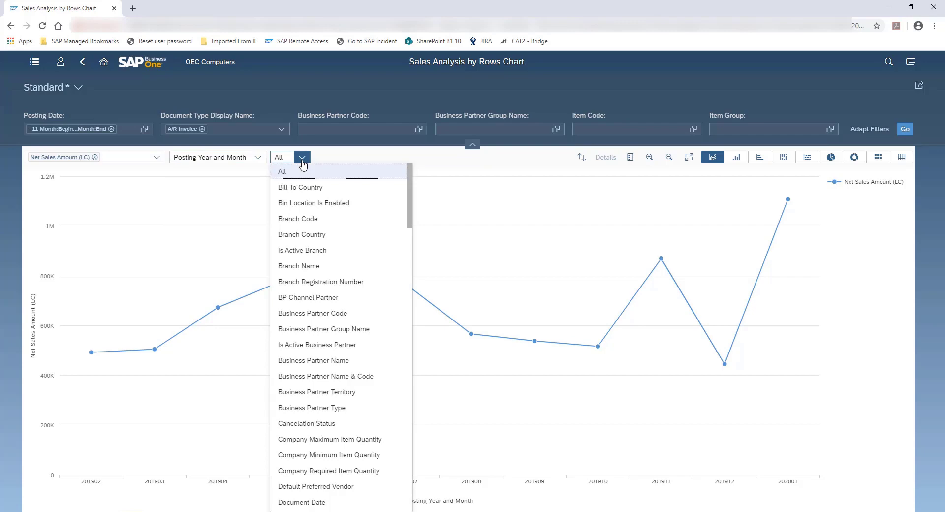
{"action": "left_click", "coordinate": [345, 380]}
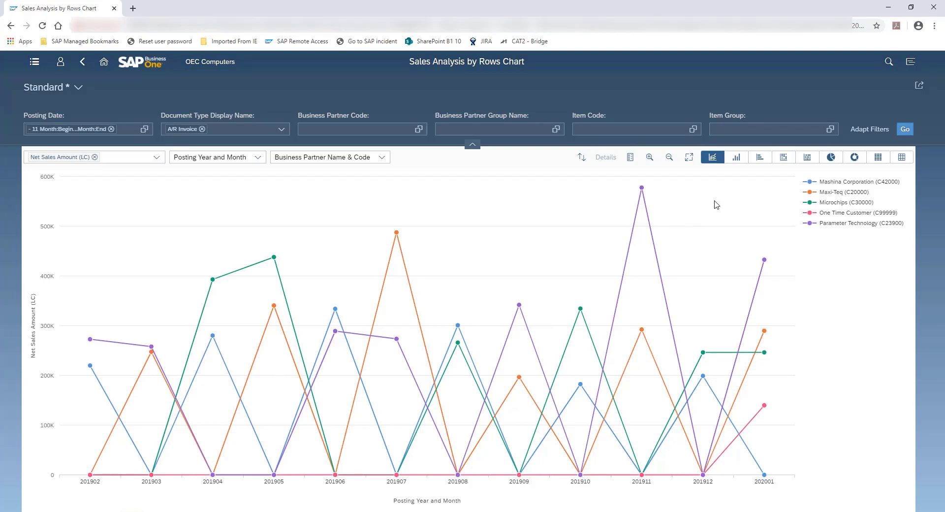
{"action": "left_click", "coordinate": [783, 162]}
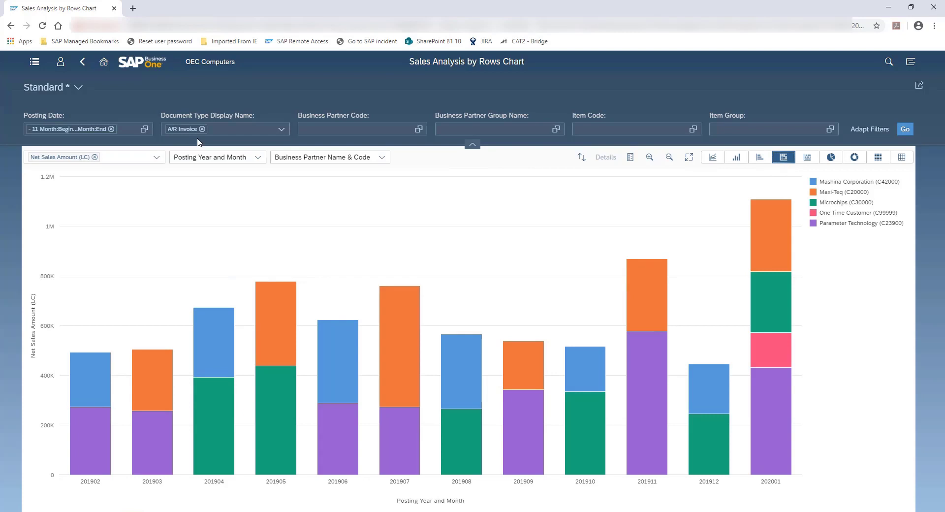
- Clear the Posting Date filter and rerun the chart for all posting periods
{"action": "left_click", "coordinate": [111, 130]}
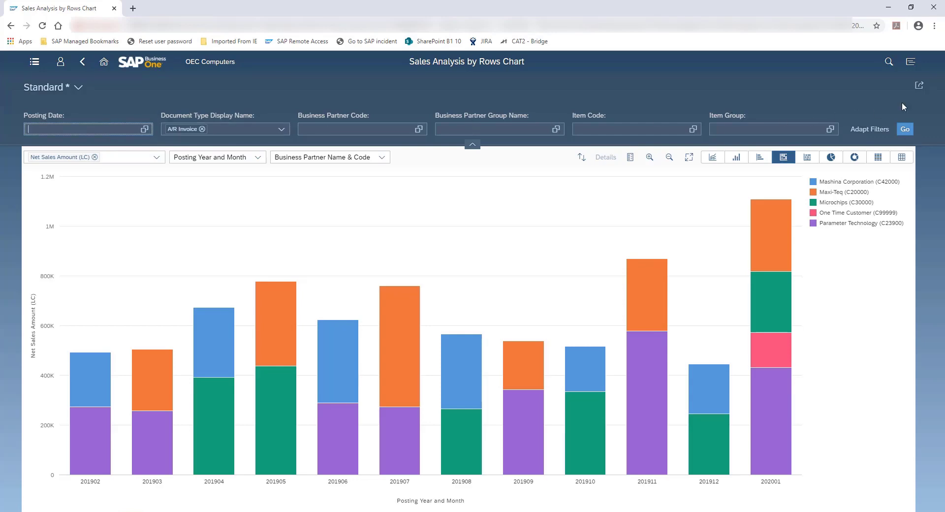
{"action": "left_click", "coordinate": [908, 130]}
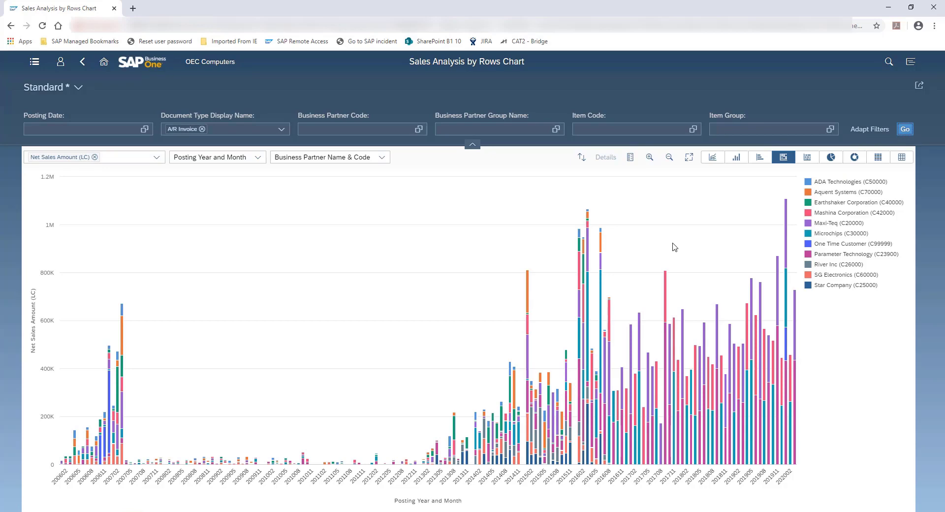
- Return to the home page, open the Sales Analysis by Rows Overview tile, and open its Sales Amount by Quarter card as a full chart
{"action": "left_click", "coordinate": [105, 63]}
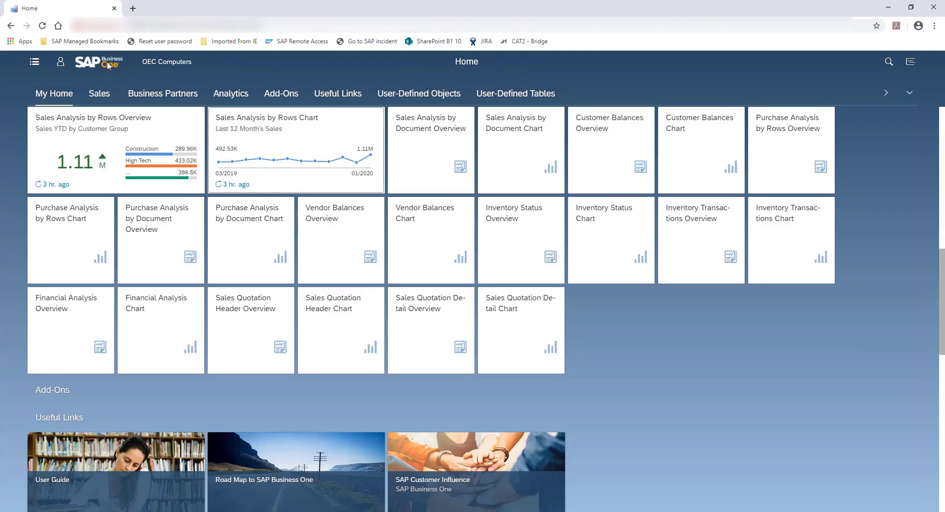
{"action": "left_click", "coordinate": [154, 131]}
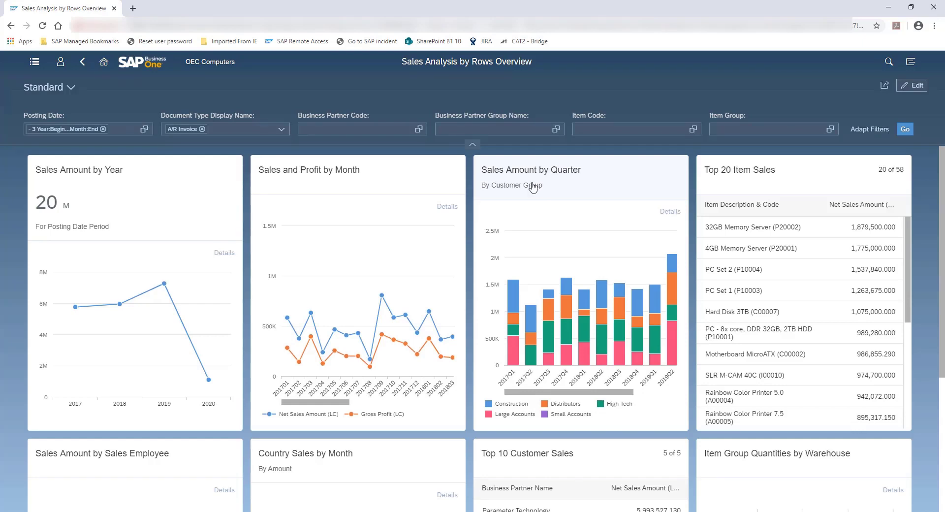
{"action": "left_click", "coordinate": [564, 182]}
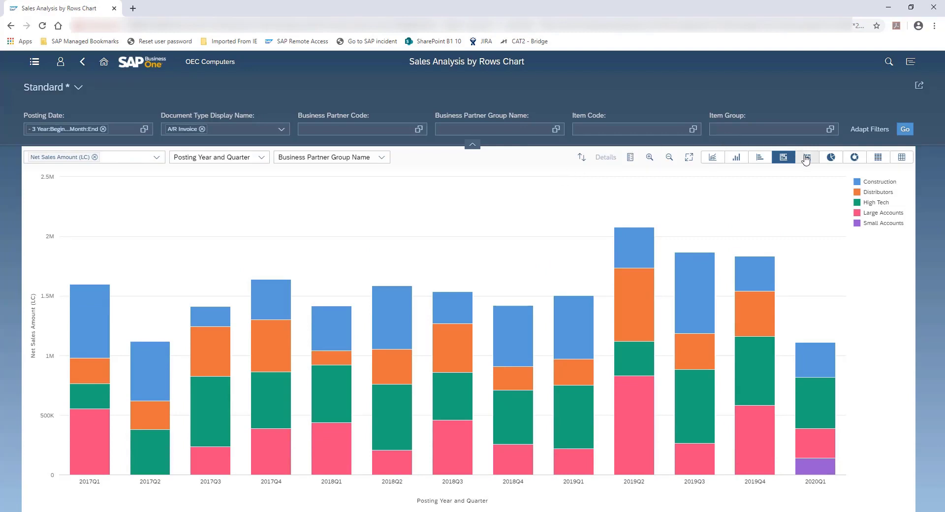
- Compare the quarterly sales by customer group as a bar chart, a column chart and a stacked bar chart
{"action": "left_click", "coordinate": [759, 156]}
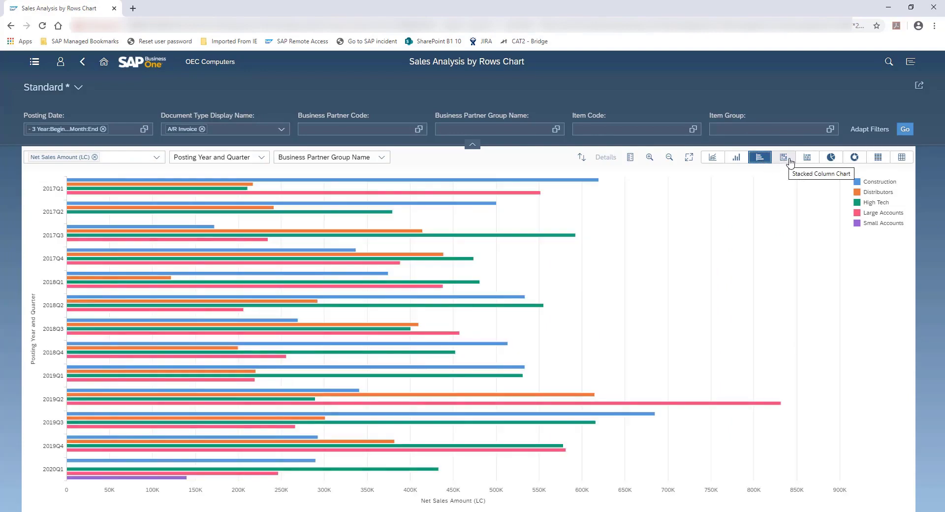
{"action": "left_click", "coordinate": [736, 157]}
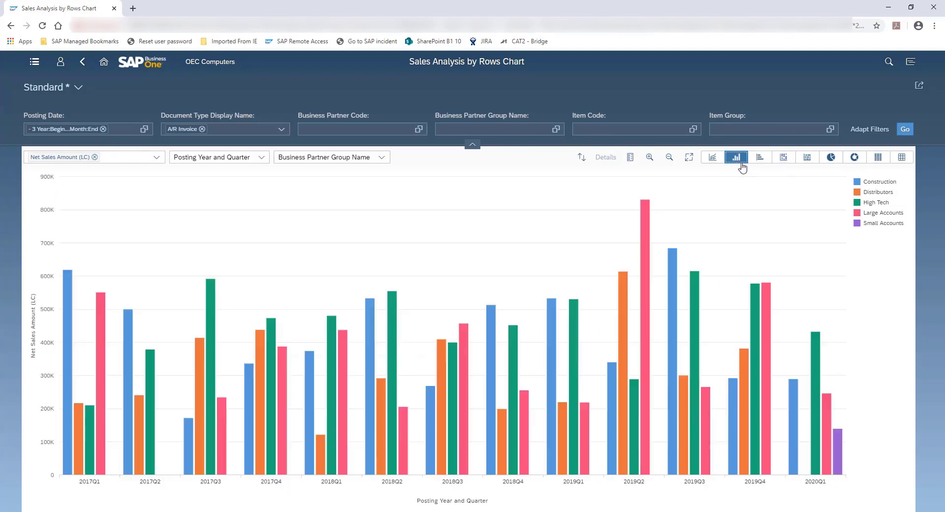
{"action": "left_click", "coordinate": [806, 159]}
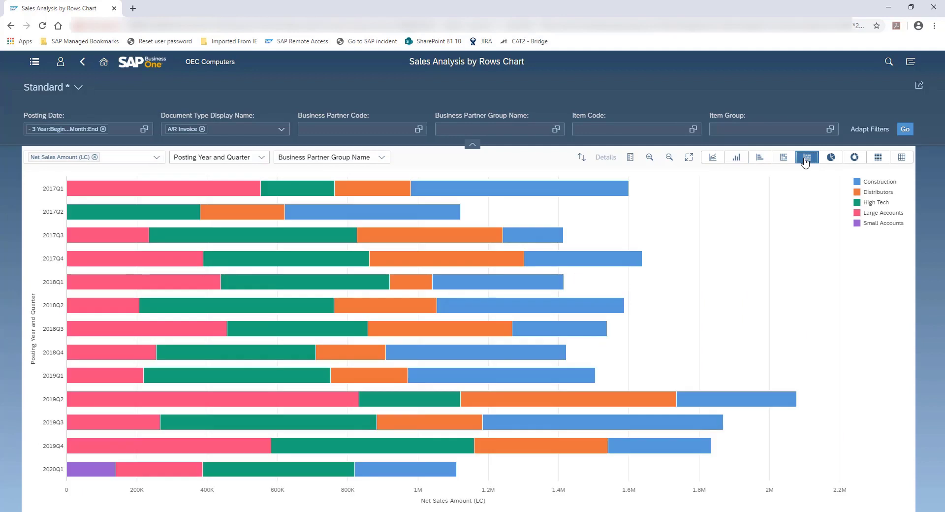
- Go back to the overview, view details of the 201709 to 201711 net sales points in Sales and Profit by Month, and clear the selection
{"action": "left_click", "coordinate": [83, 62]}
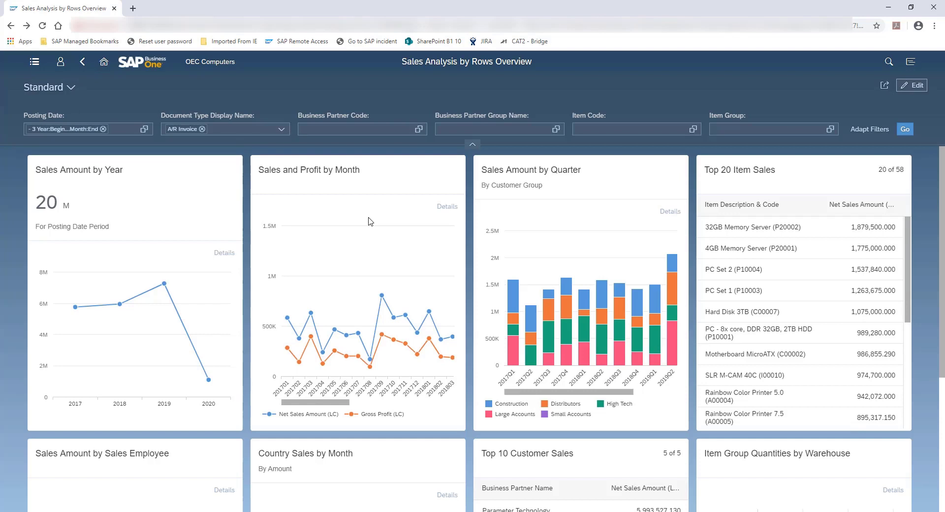
{"action": "left_click", "coordinate": [381, 295]}
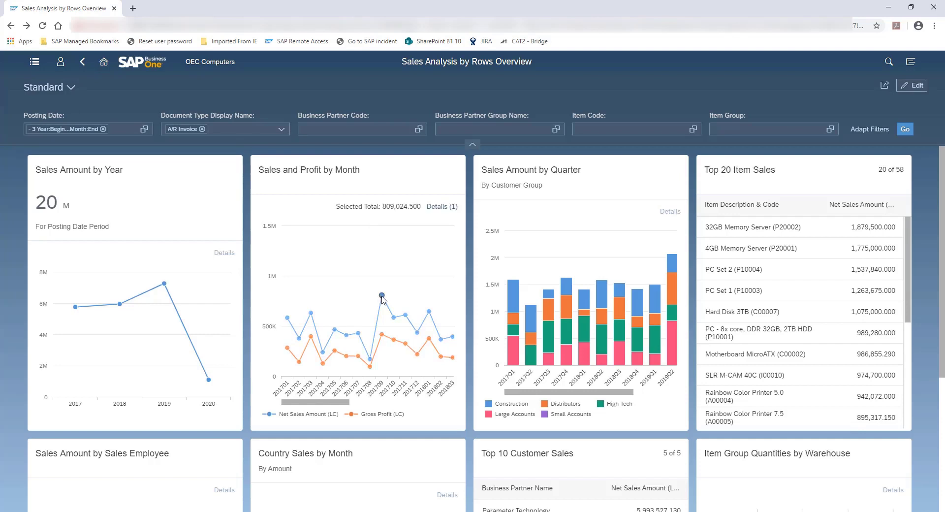
{"action": "left_click_drag", "start_coordinate": [373, 292], "coordinate": [421, 329]}
{"action": "left_click", "coordinate": [446, 207]}
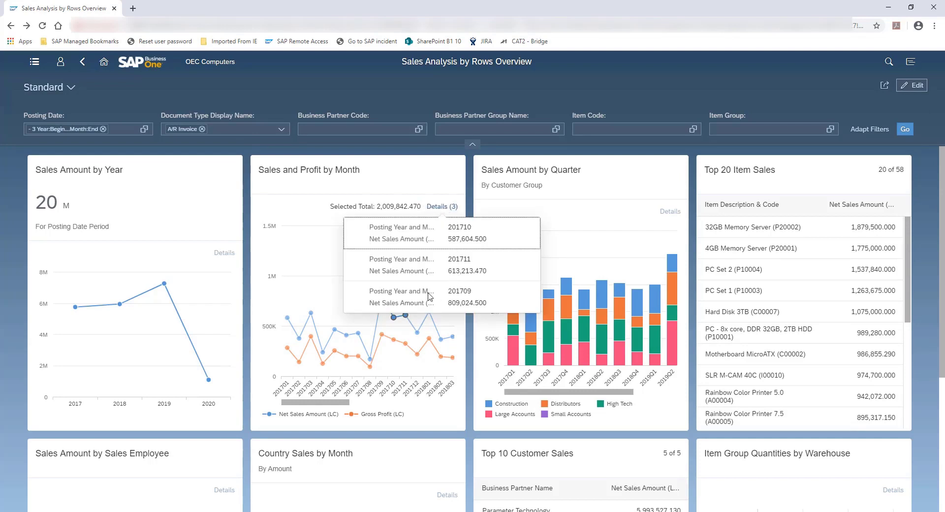
{"action": "left_click", "coordinate": [309, 210]}
{"action": "left_click", "coordinate": [353, 256]}
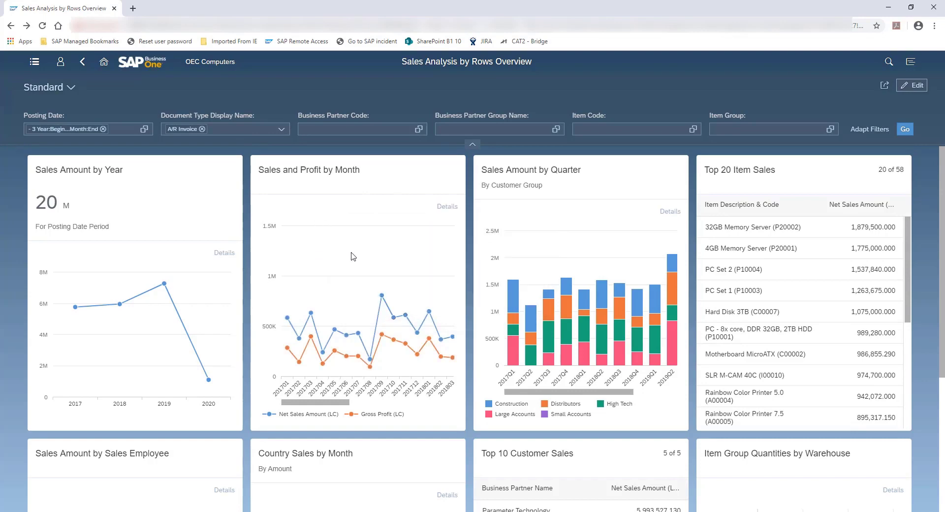
- Zoom out the Sales and Profit by Month and Sales Amount by Quarter charts to show their full posting periods
{"action": "scroll", "coordinate": [352, 255], "scroll_direction": "up", "scroll_amount": 5}
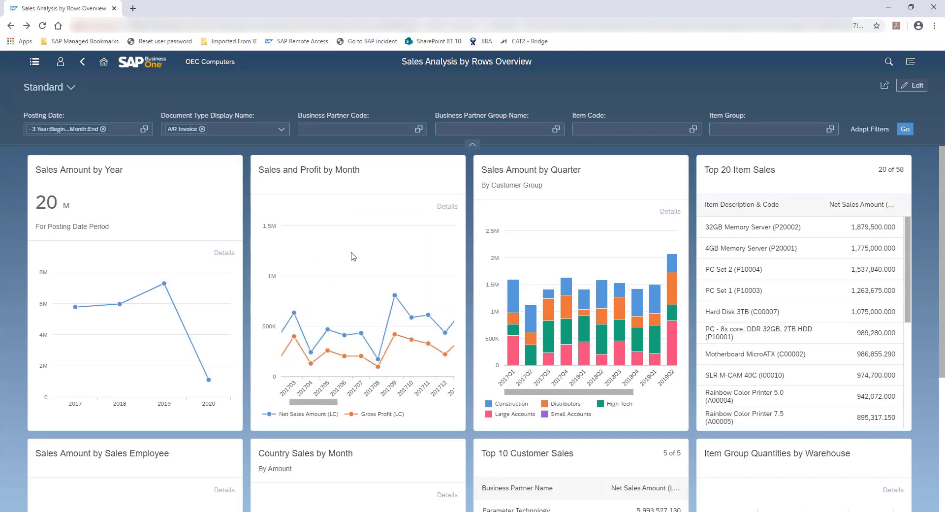
{"action": "scroll", "coordinate": [352, 256], "scroll_direction": "down", "scroll_amount": 6}
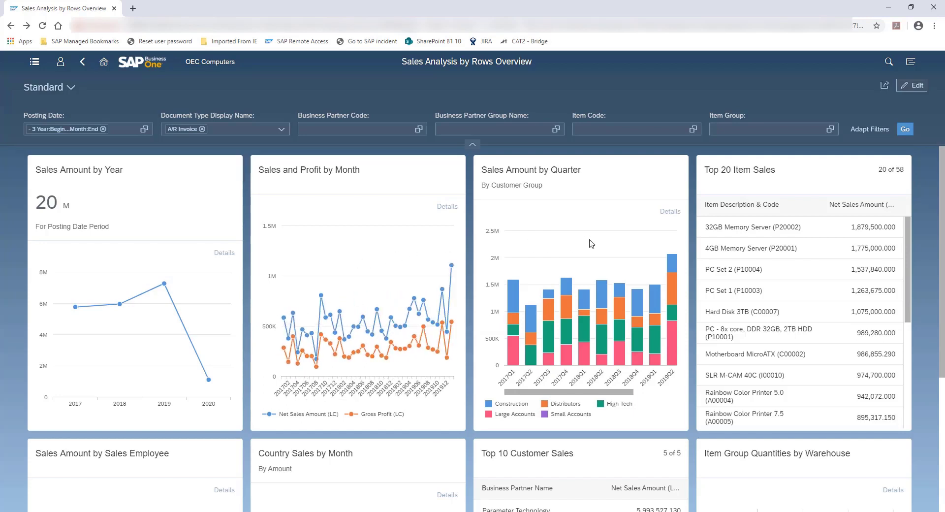
{"action": "scroll", "coordinate": [591, 243], "scroll_direction": "down", "scroll_amount": 2}
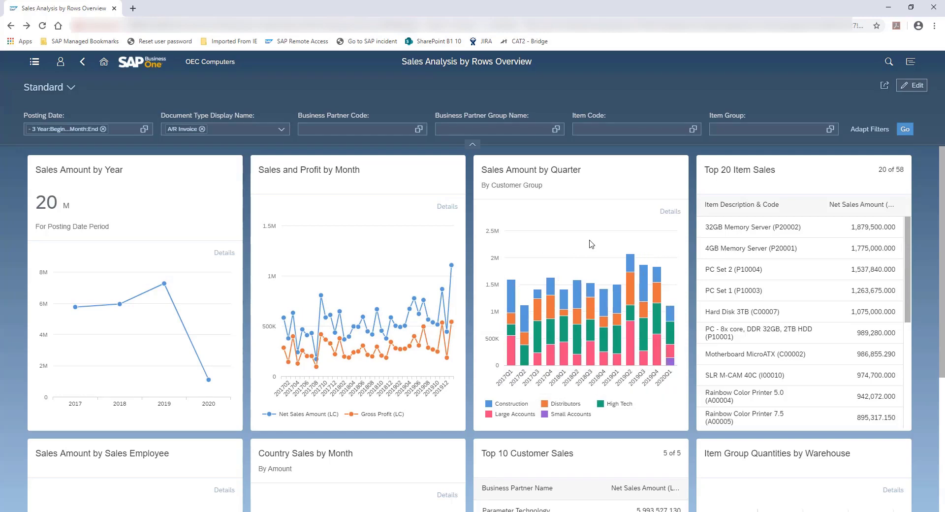
- Select the 2018Q3 column and then the Distributors group in Sales Amount by Quarter, and view the Distributors details
{"action": "left_click", "coordinate": [587, 376]}
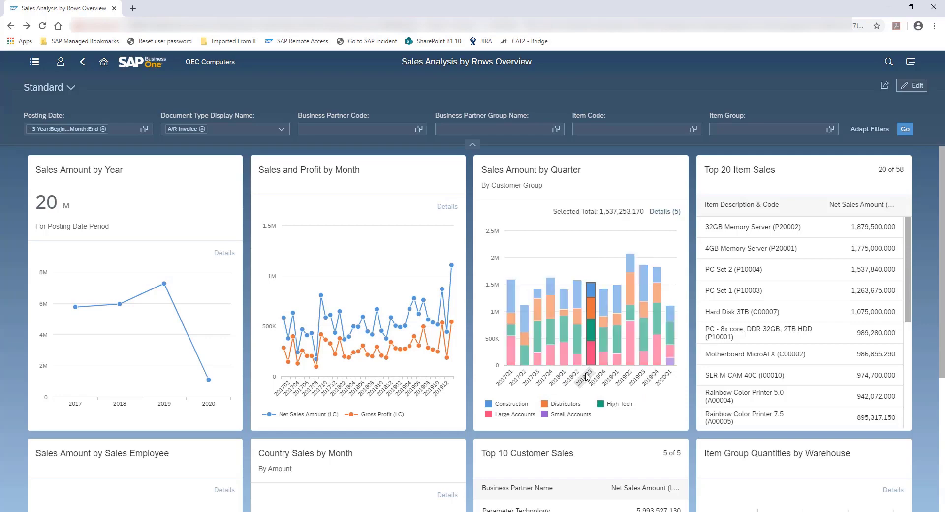
{"action": "left_click", "coordinate": [565, 403]}
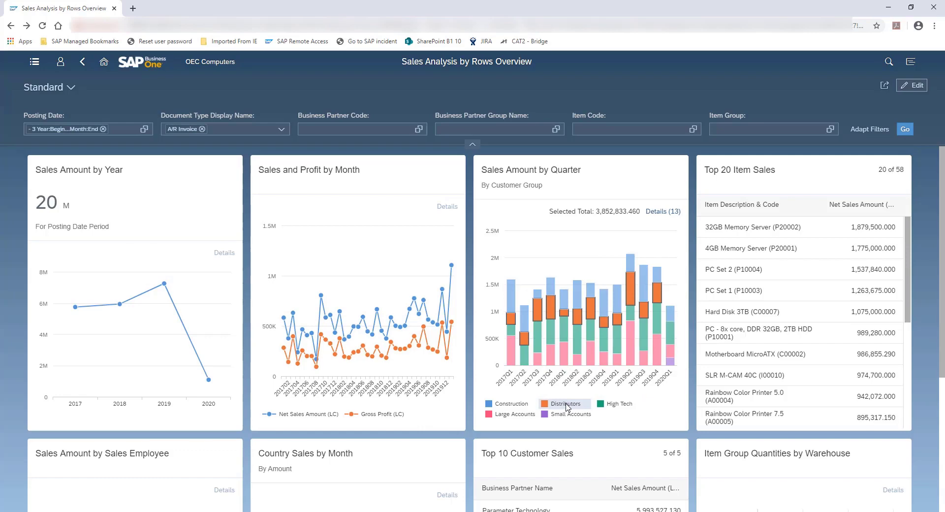
{"action": "left_click", "coordinate": [668, 212]}
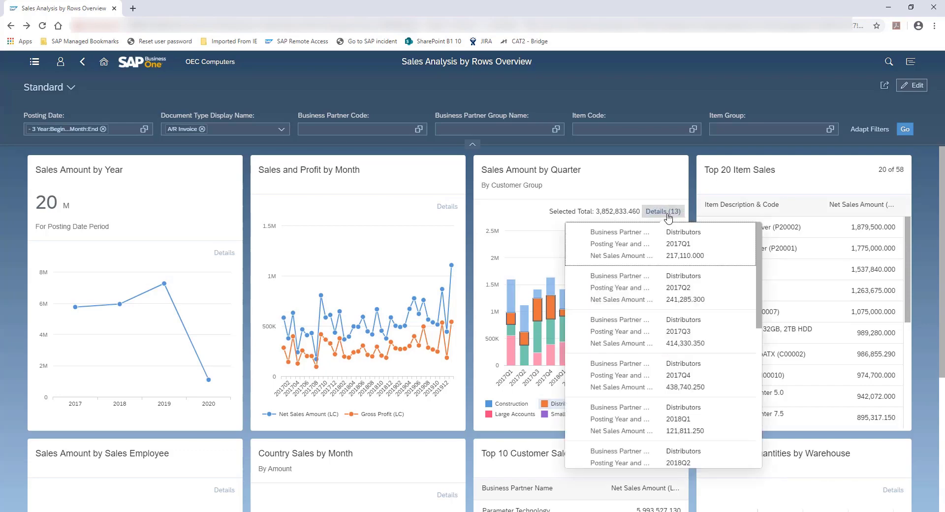
{"action": "left_click", "coordinate": [522, 220]}
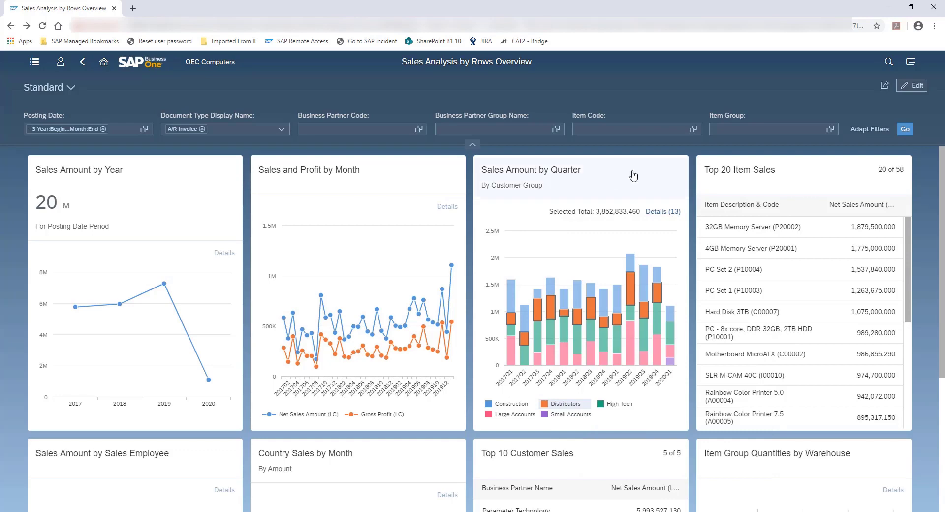
- Open the Top 20 Item Sales card in full and view it as a stacked column chart and as a heat map
{"action": "left_click", "coordinate": [792, 179]}
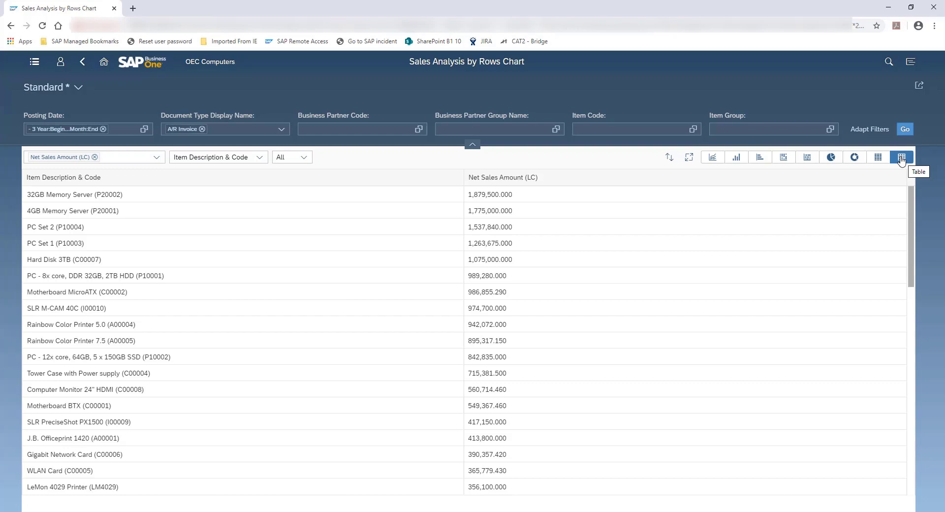
{"action": "left_click", "coordinate": [783, 158]}
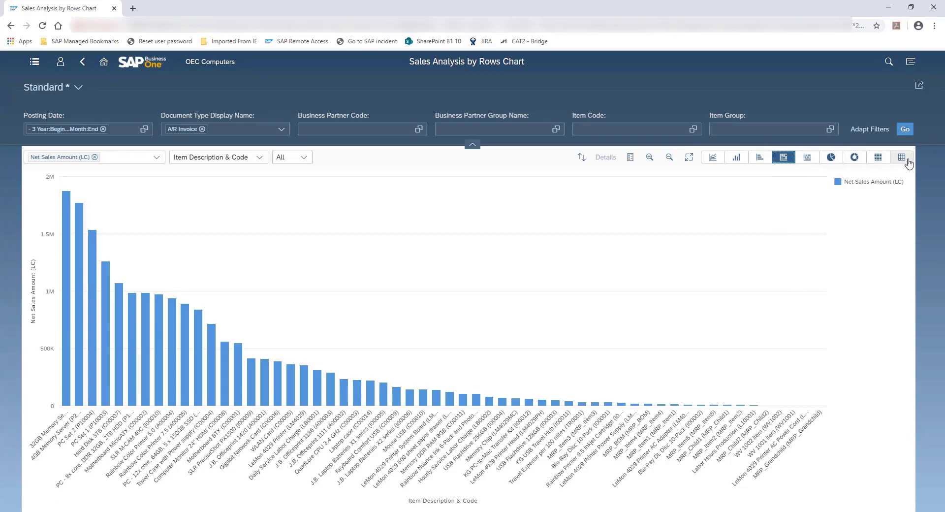
{"action": "left_click", "coordinate": [880, 158]}
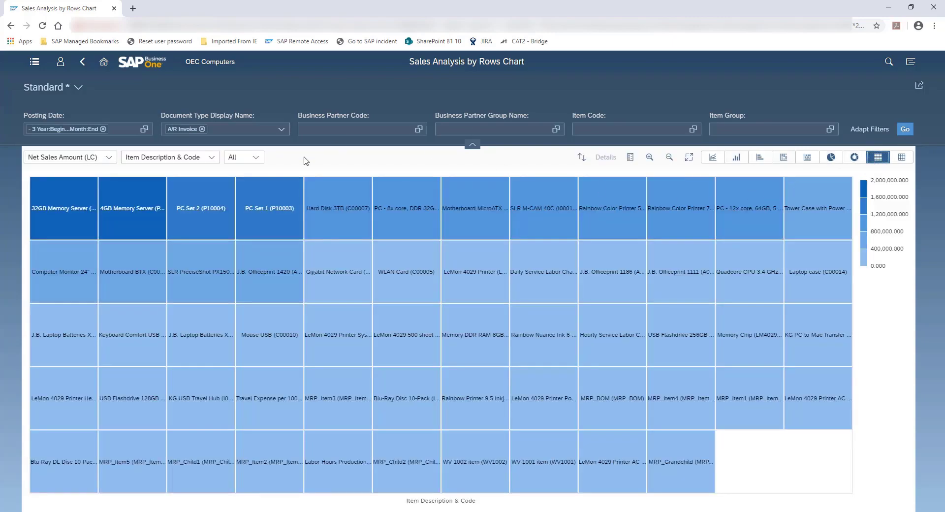
- Return to the overview and apply a Posting Date filter of - 1 Year:Begin...Month:End
{"action": "left_click", "coordinate": [82, 64]}
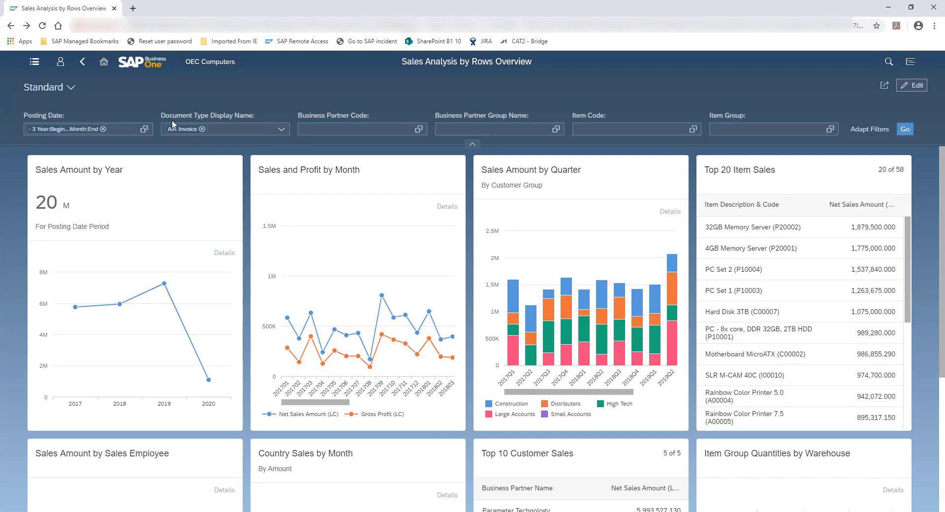
{"action": "left_click", "coordinate": [144, 129]}
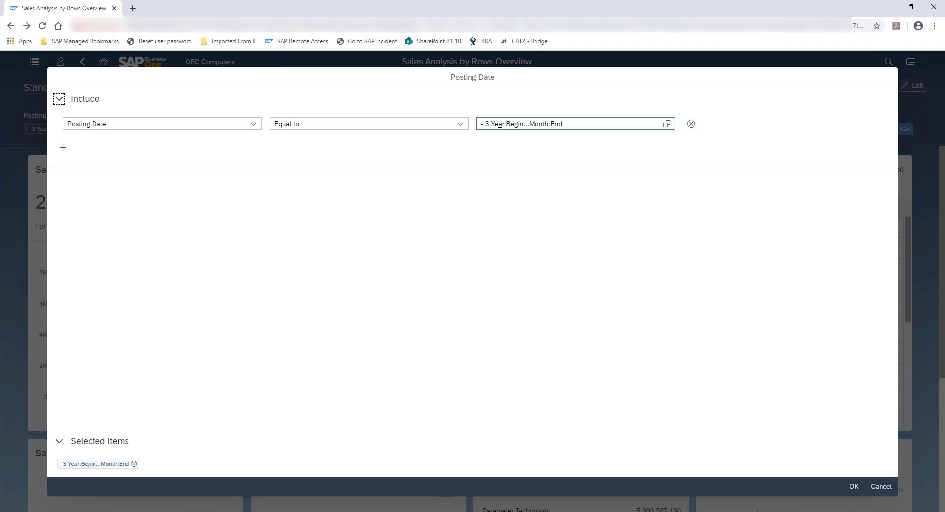
{"action": "left_click", "coordinate": [499, 126]}
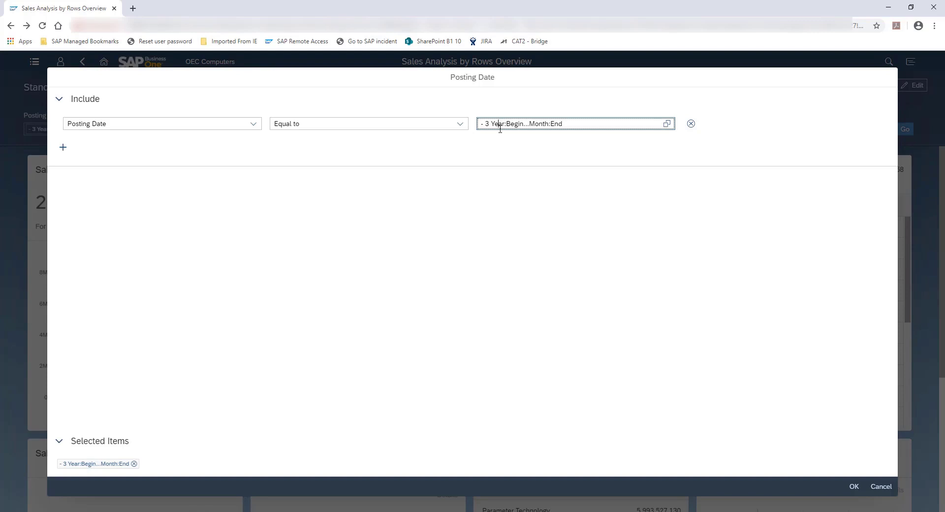
{"action": "key", "text": "Left"}
{"action": "key", "text": "Left"}
{"action": "key", "text": "Delete"}
{"action": "type", "text": "1"}
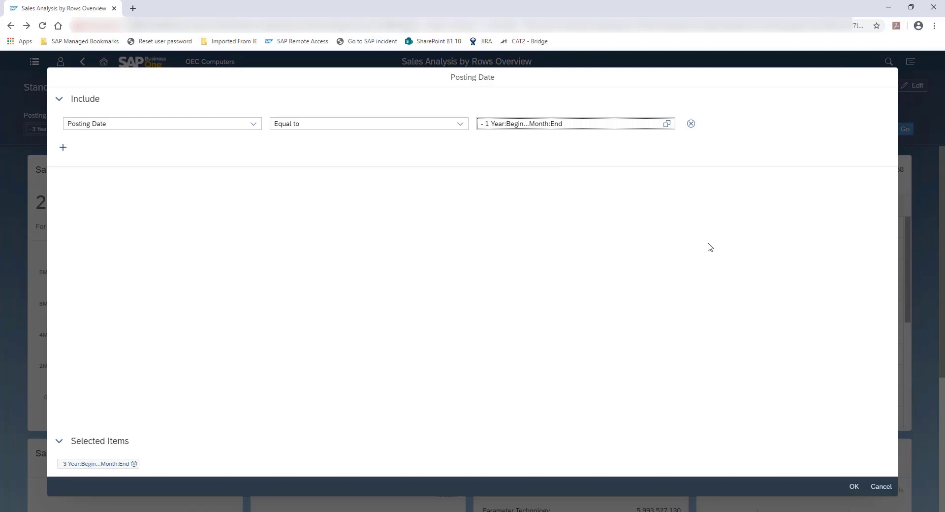
{"action": "left_click", "coordinate": [852, 488]}
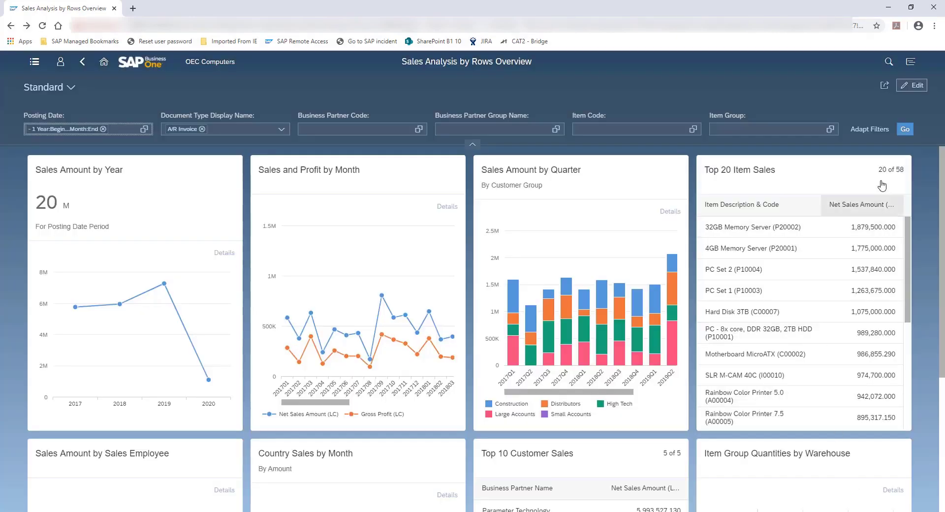
{"action": "left_click", "coordinate": [903, 130]}
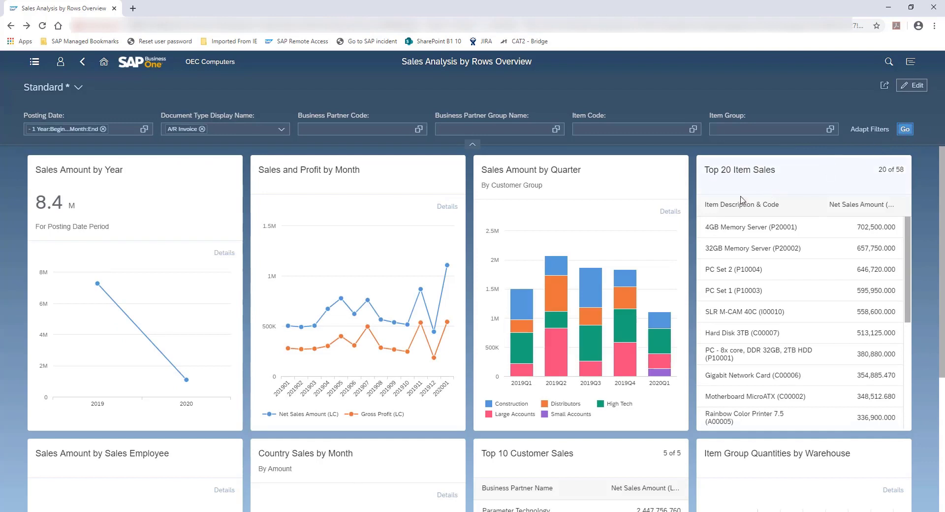
- Edit the overview to remove the Sales Amount by Year card and move Top 10 Customer Sales and Top 20 Item Sales to second and third place
{"action": "left_click", "coordinate": [917, 89]}
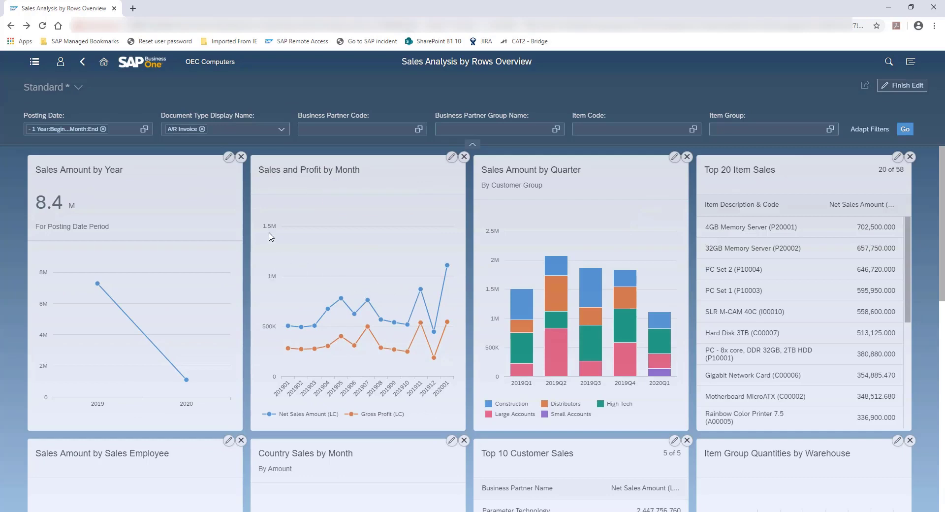
{"action": "left_click", "coordinate": [241, 156]}
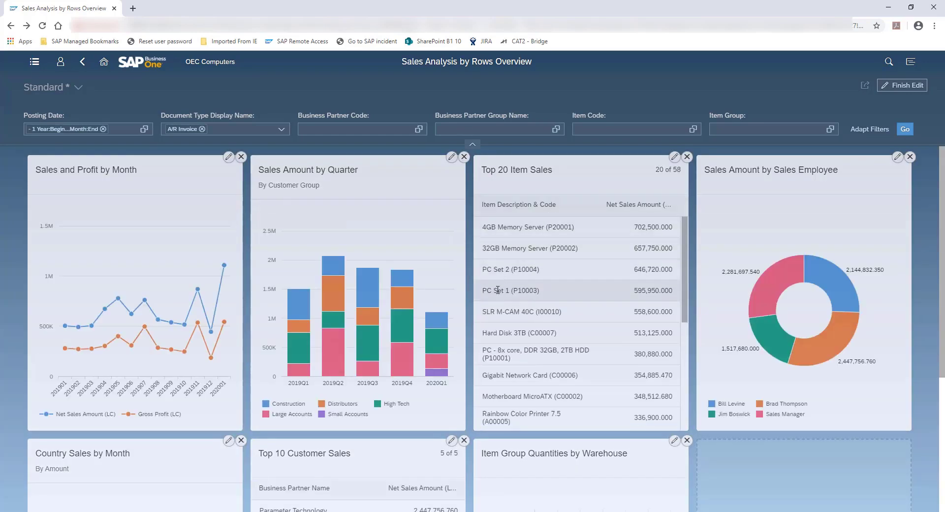
{"action": "left_click_drag", "start_coordinate": [367, 447], "coordinate": [285, 295]}
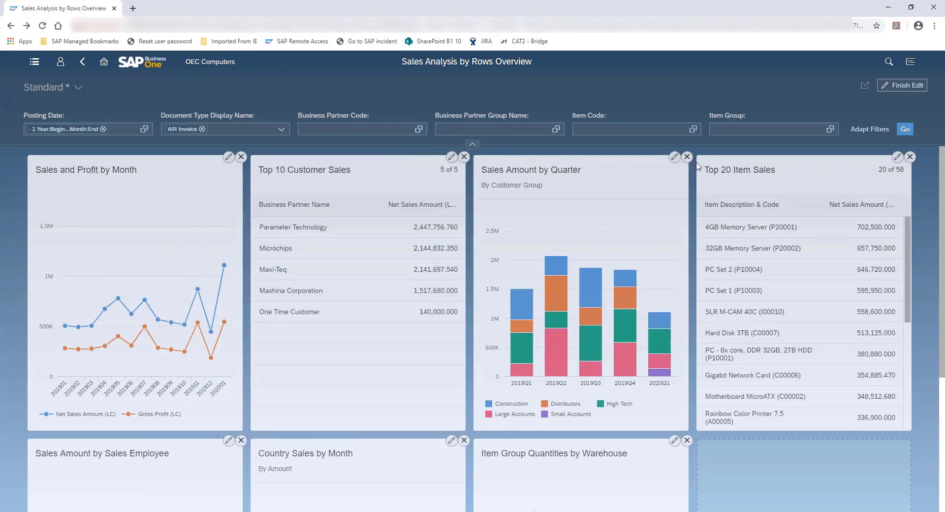
{"action": "left_click_drag", "start_coordinate": [770, 169], "coordinate": [539, 167]}
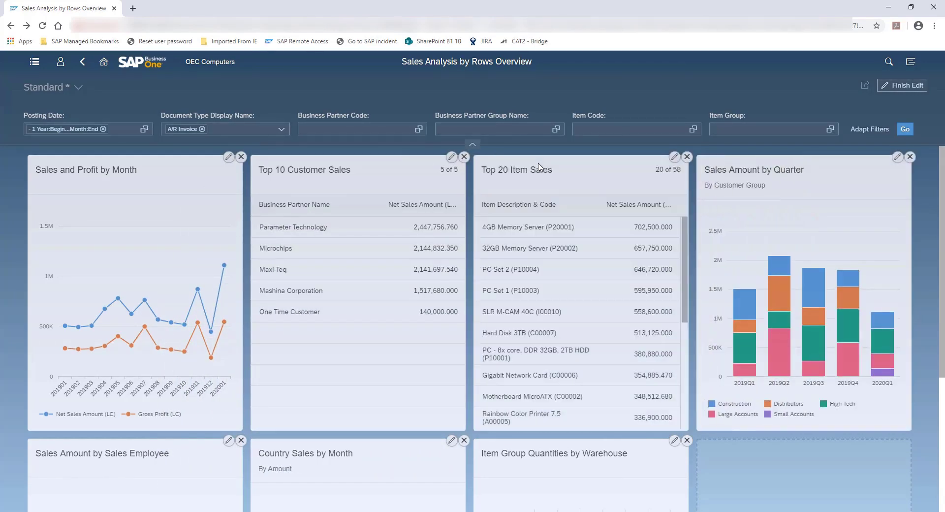
- Remove the Item Group Quantities by Warehouse and Country Sales by Month cards from the overview
{"action": "scroll", "coordinate": [526, 315], "scroll_direction": "down", "scroll_amount": 2}
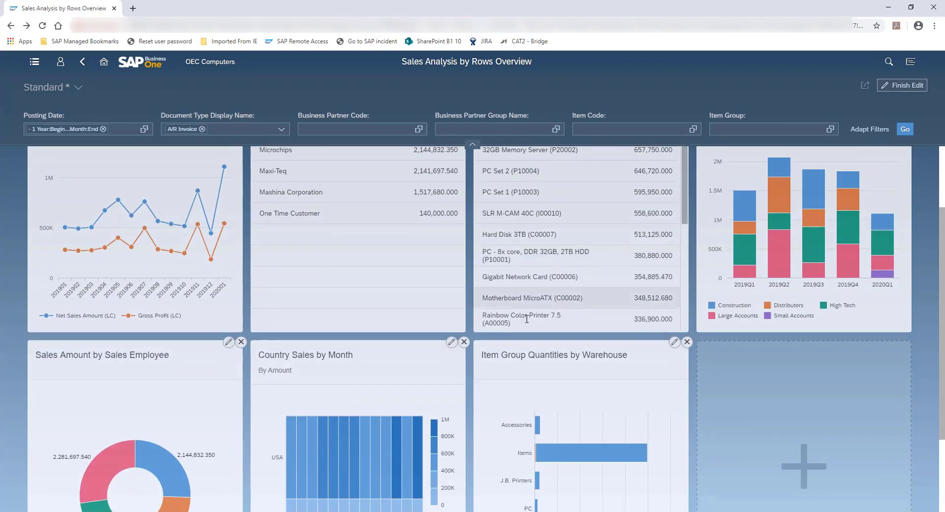
{"action": "left_click", "coordinate": [689, 343]}
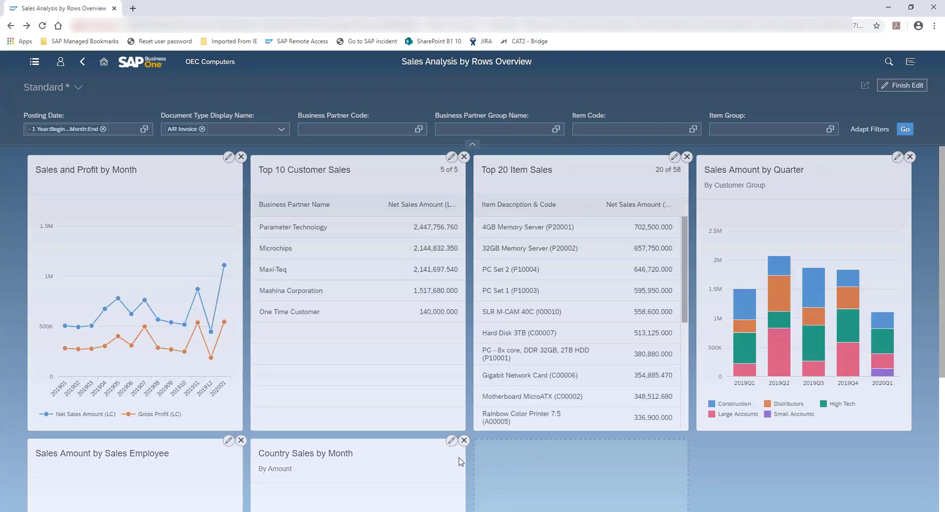
{"action": "left_click", "coordinate": [464, 440]}
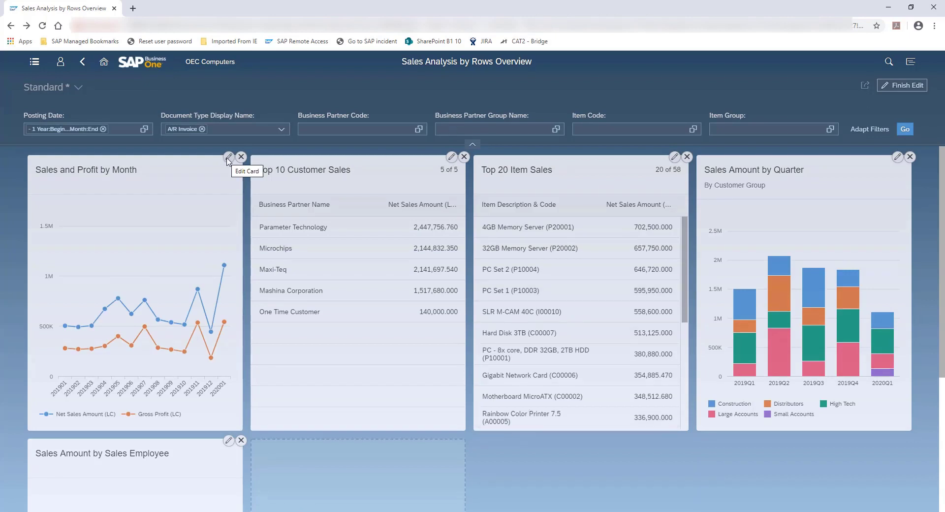
- Create a new card titled "Sales Quantity" with the subtitle "By Inventory Groups and Customer Groups"
{"action": "scroll", "coordinate": [379, 280], "scroll_direction": "down", "scroll_amount": 4}
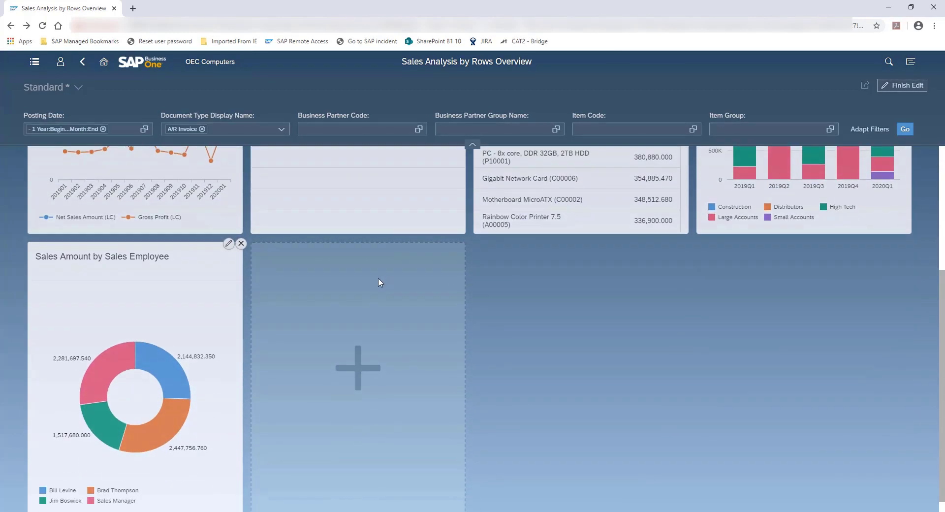
{"action": "left_click", "coordinate": [357, 365]}
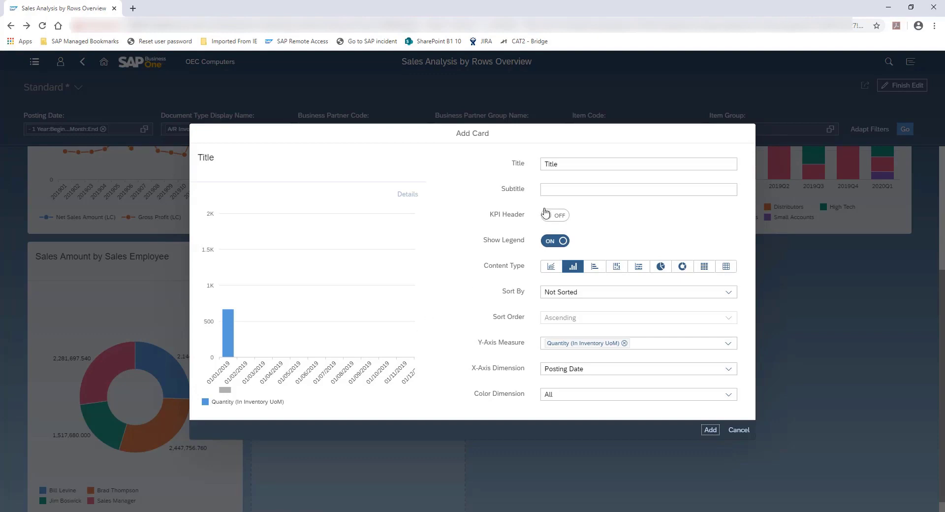
{"action": "left_click", "coordinate": [575, 165]}
{"action": "left_click_drag", "start_coordinate": [575, 165], "coordinate": [519, 166]}
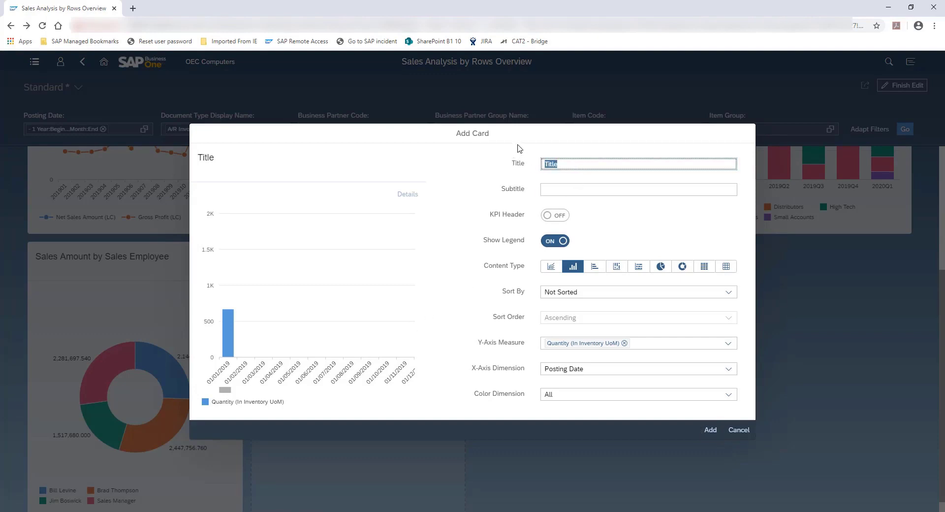
{"action": "type", "text": "Sales Quanti"}
{"action": "key", "text": "BackSpace"}
{"action": "key", "text": "BackSpace"}
{"action": "type", "text": "tity"}
{"action": "key", "text": "Tab"}
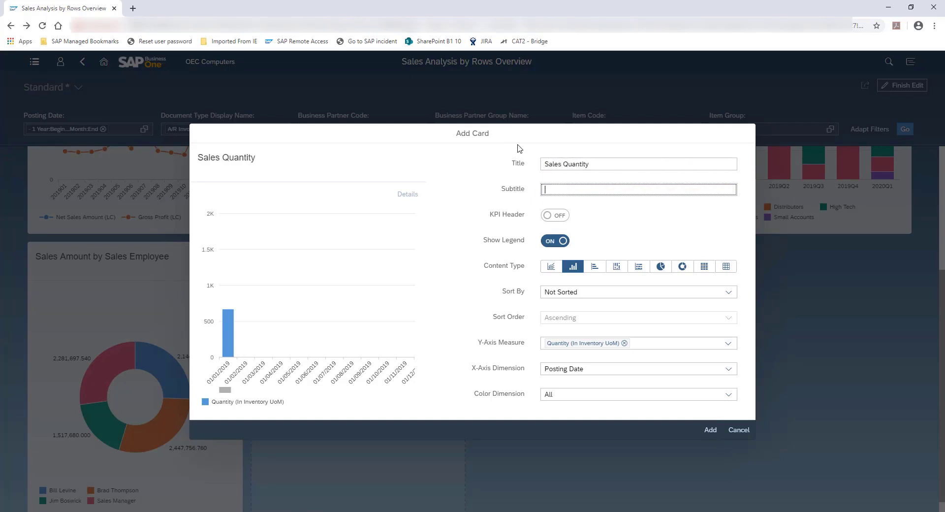
{"action": "type", "text": "By Inve"}
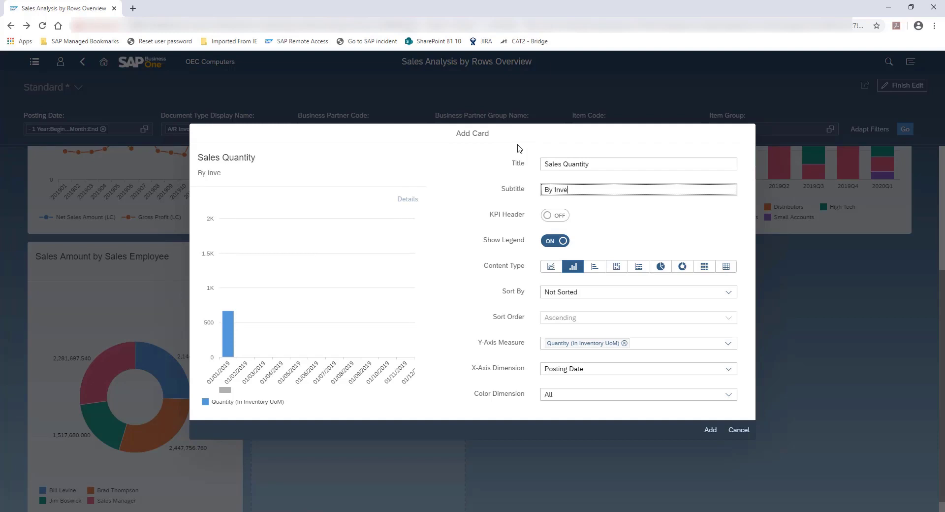
{"action": "type", "text": "ntory Groups and Customer Groups"}
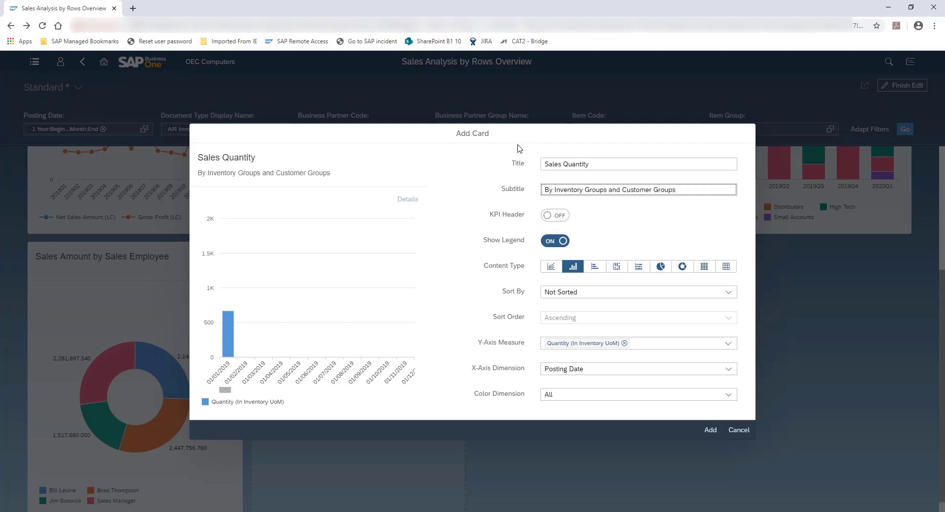
- Enable the card's KPI header with the value Quantity (In Inventory UoM) and the description "Total Quantity"
{"action": "left_click", "coordinate": [560, 220]}
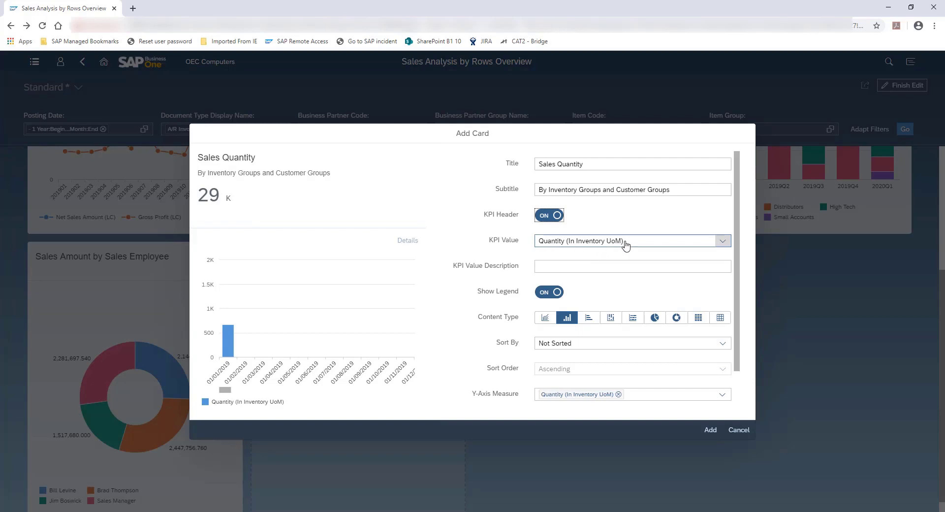
{"action": "left_click", "coordinate": [722, 243]}
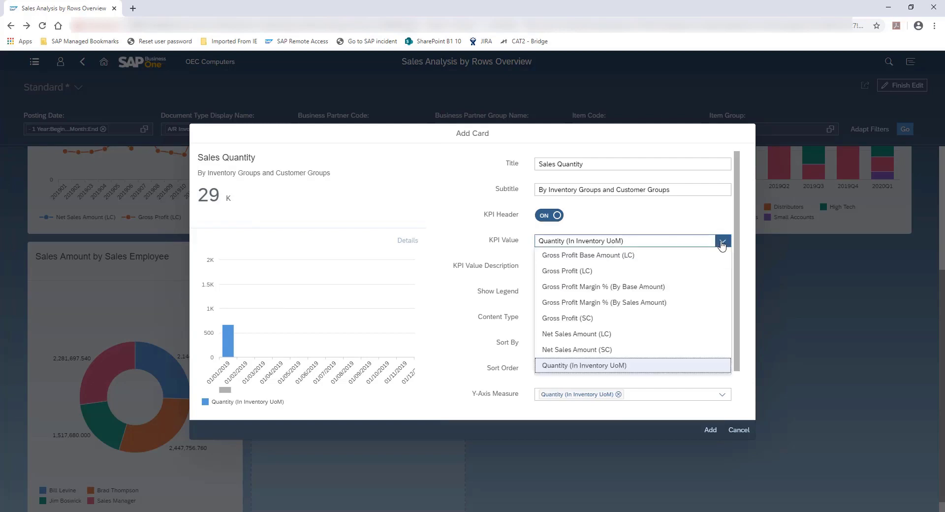
{"action": "left_click", "coordinate": [576, 368]}
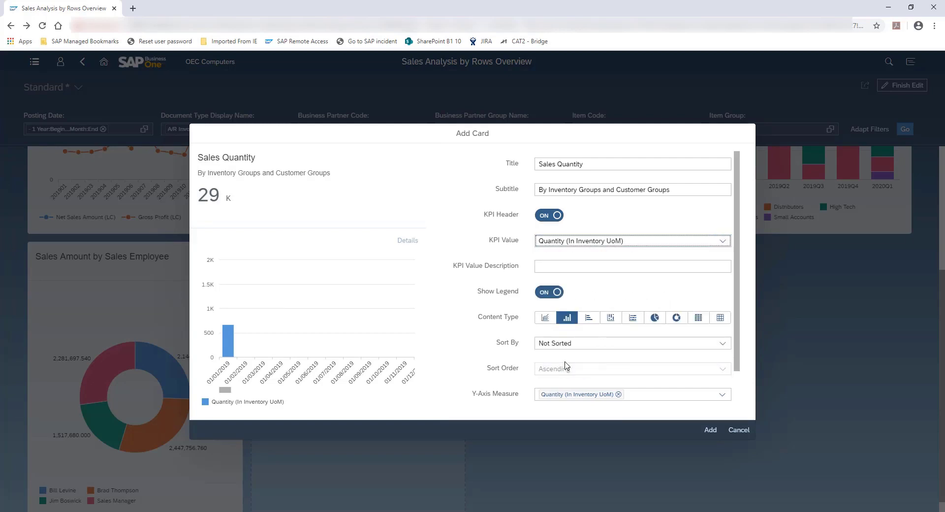
{"action": "left_click", "coordinate": [576, 266]}
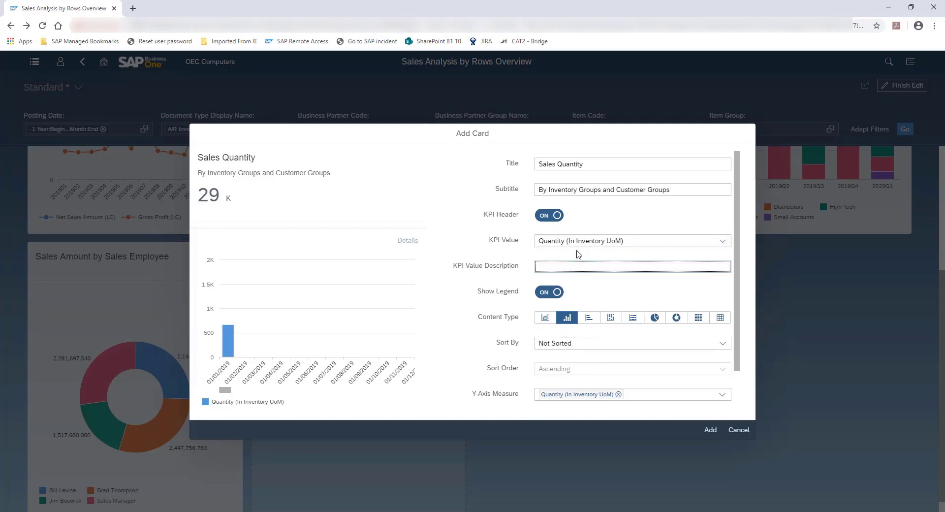
{"action": "type", "text": "Total "}
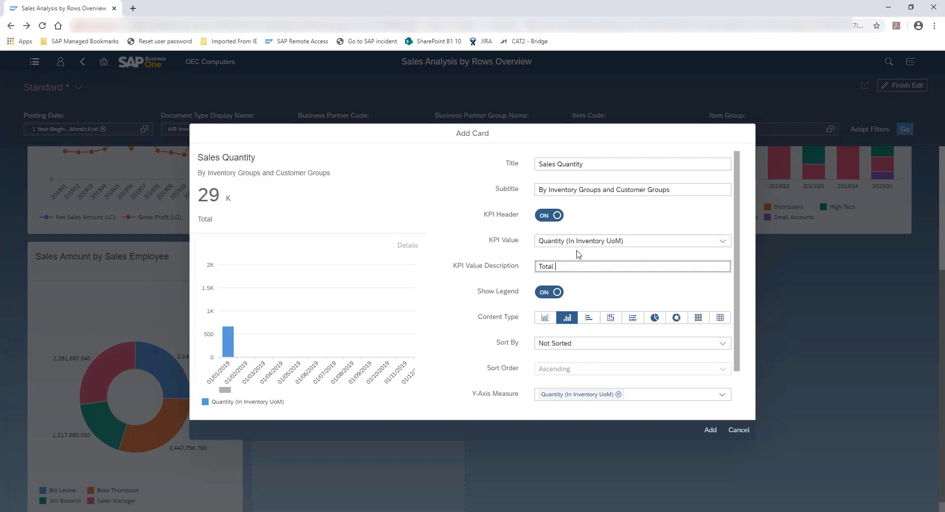
{"action": "type", "text": "Quantity"}
- Set the new card's content type to heat map, and turn its legend off and back on
{"action": "left_click", "coordinate": [698, 318]}
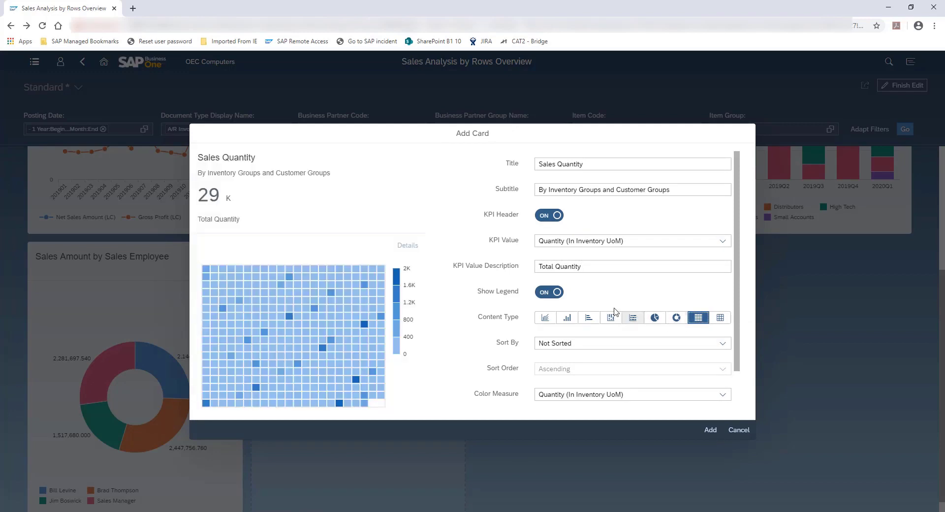
{"action": "left_click", "coordinate": [545, 293]}
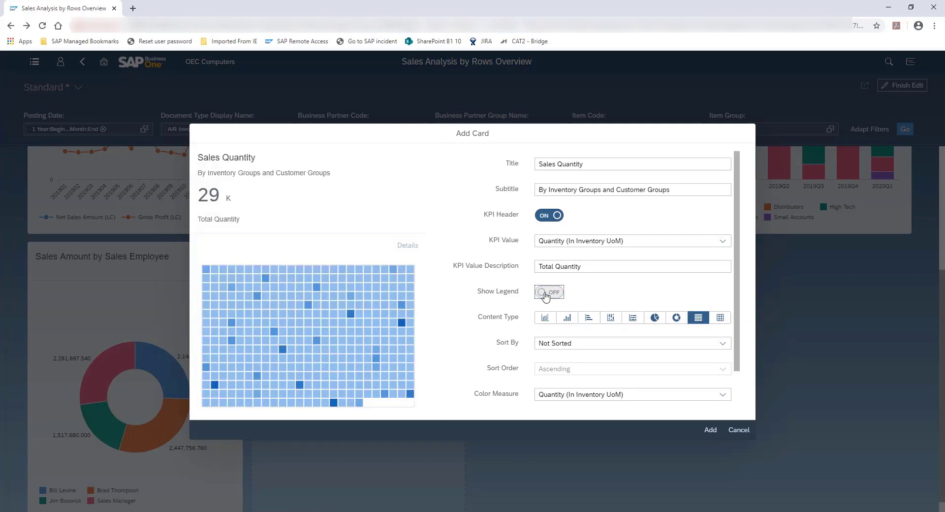
{"action": "left_click", "coordinate": [548, 293]}
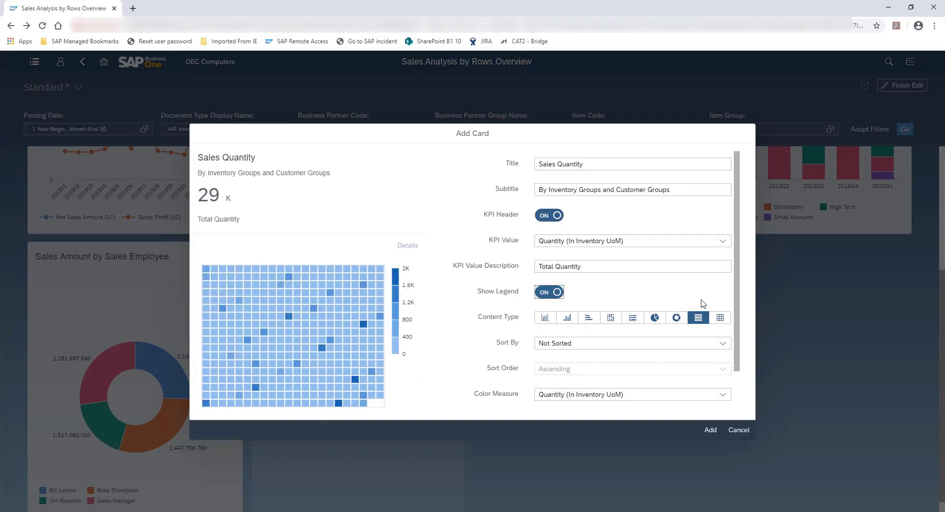
- Set the heat map's X-axis dimension to Item Group and its Y-axis dimension to Business Partner Group Name
{"action": "scroll", "coordinate": [710, 308], "scroll_direction": "down", "scroll_amount": 1}
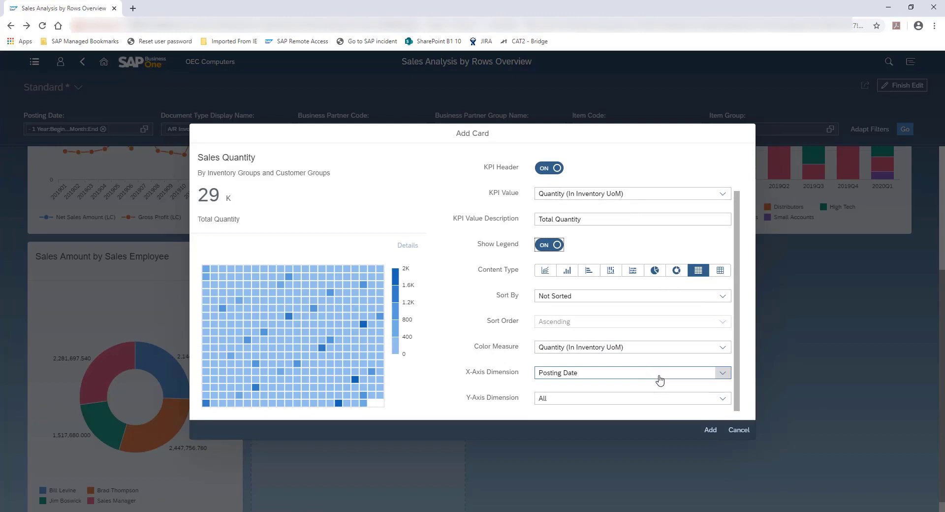
{"action": "left_click", "coordinate": [721, 375]}
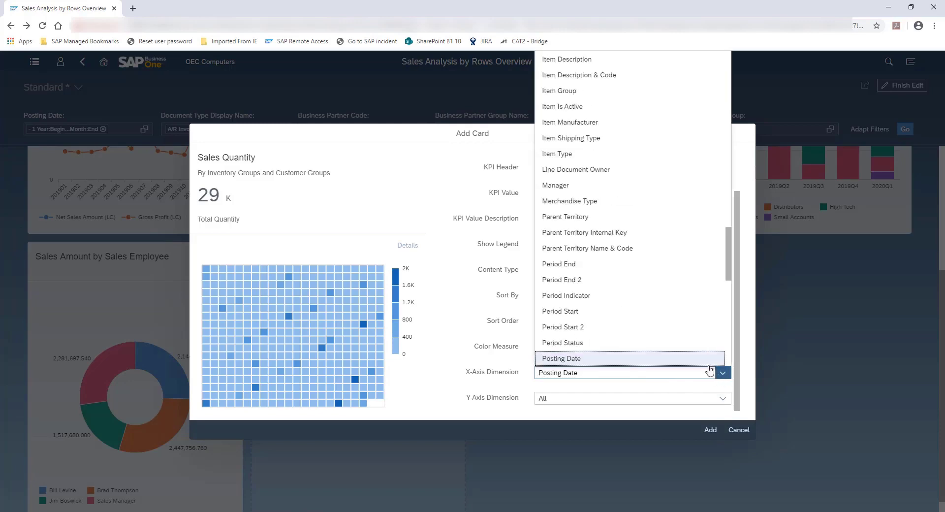
{"action": "left_click", "coordinate": [560, 91]}
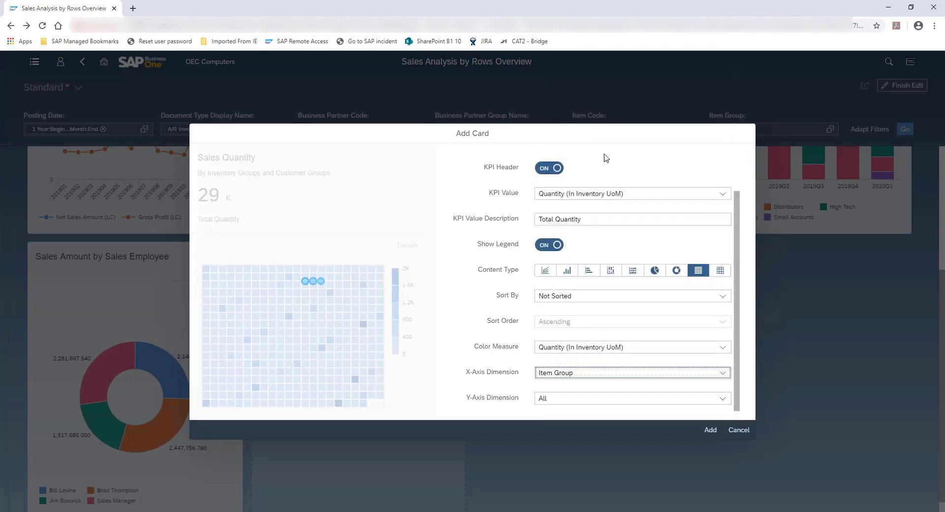
{"action": "left_click", "coordinate": [722, 399]}
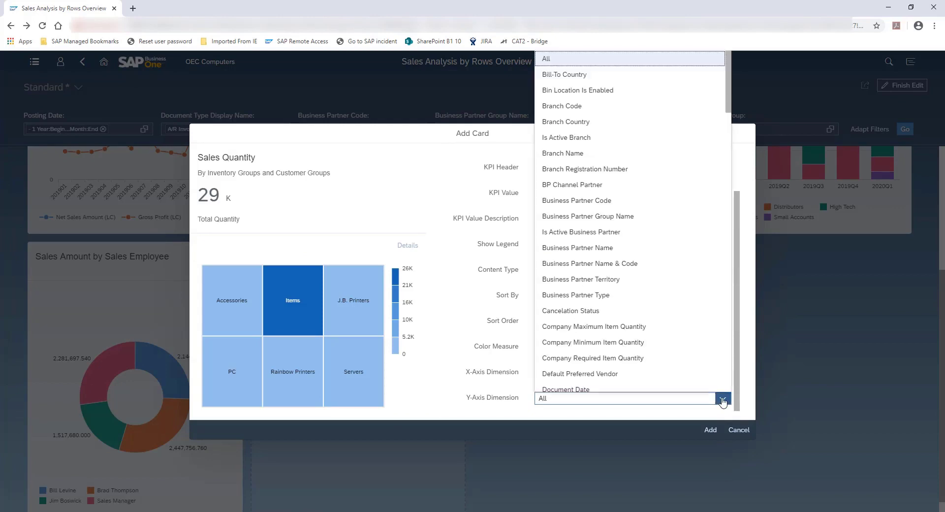
{"action": "left_click", "coordinate": [651, 219]}
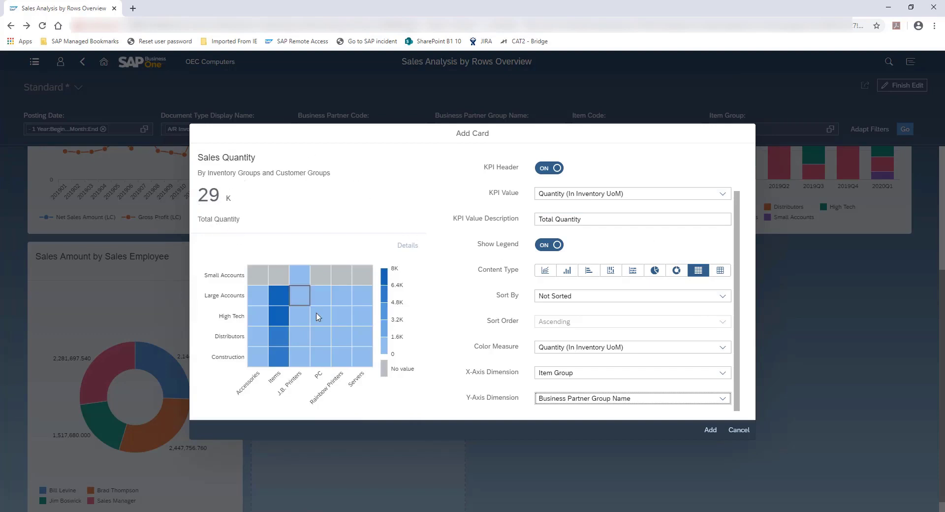
- Add the Sales Quantity card to the overview and move it to the first position
{"action": "left_click", "coordinate": [710, 431]}
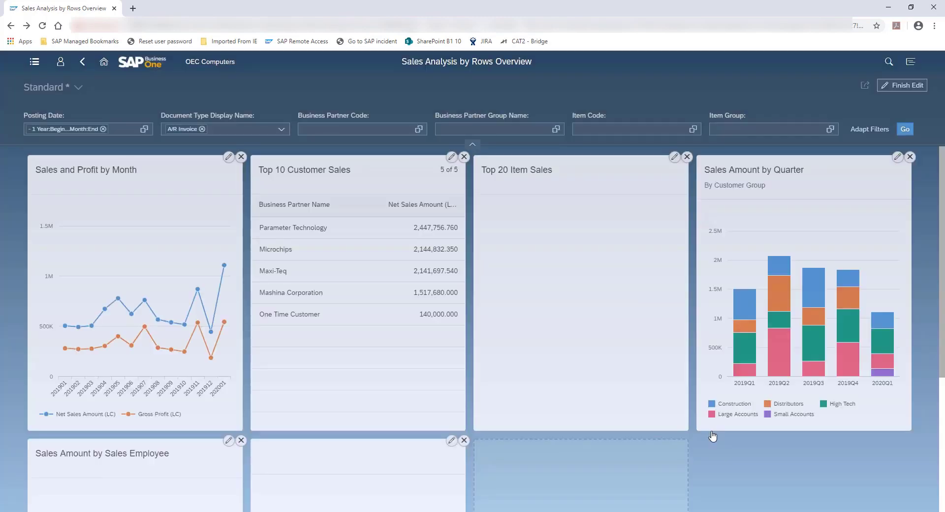
{"action": "scroll", "coordinate": [711, 435], "scroll_direction": "down", "scroll_amount": 4}
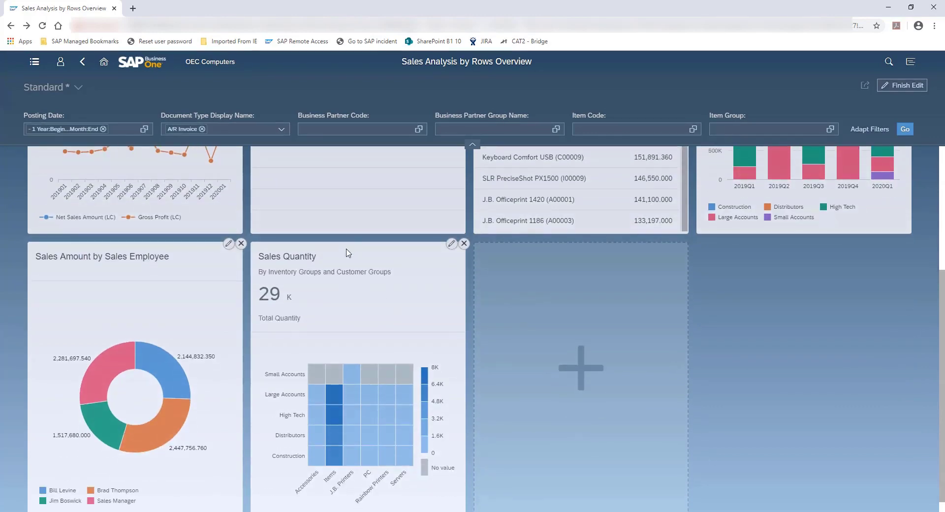
{"action": "left_click_drag", "start_coordinate": [347, 250], "coordinate": [110, 97]}
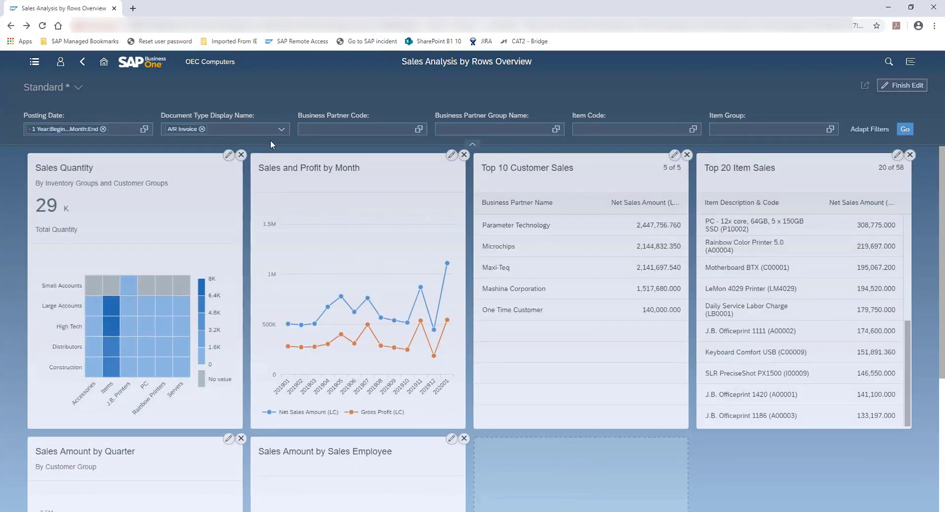
- Move the Sales and Profit by Month card to the fourth position, after Top 20 Item Sales, and finish editing the overview
{"action": "left_click_drag", "start_coordinate": [304, 165], "coordinate": [738, 168]}
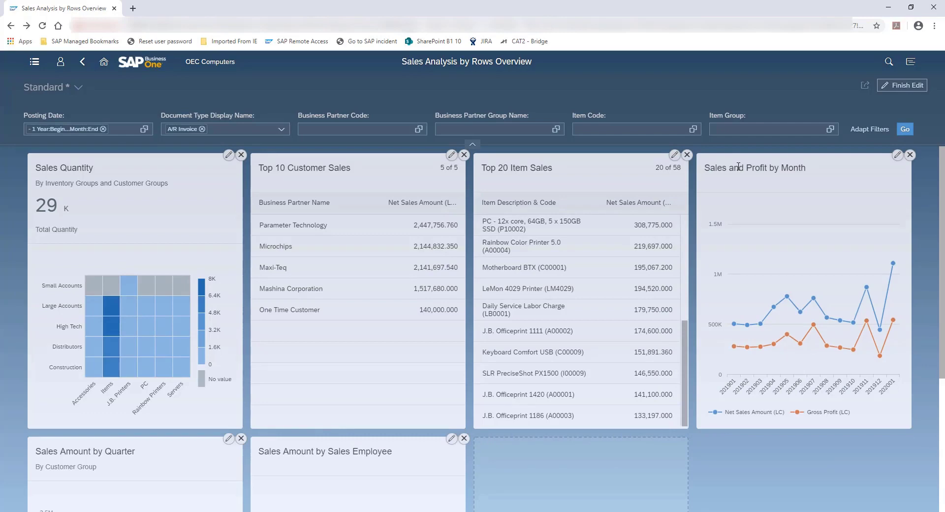
{"action": "left_click", "coordinate": [894, 88]}
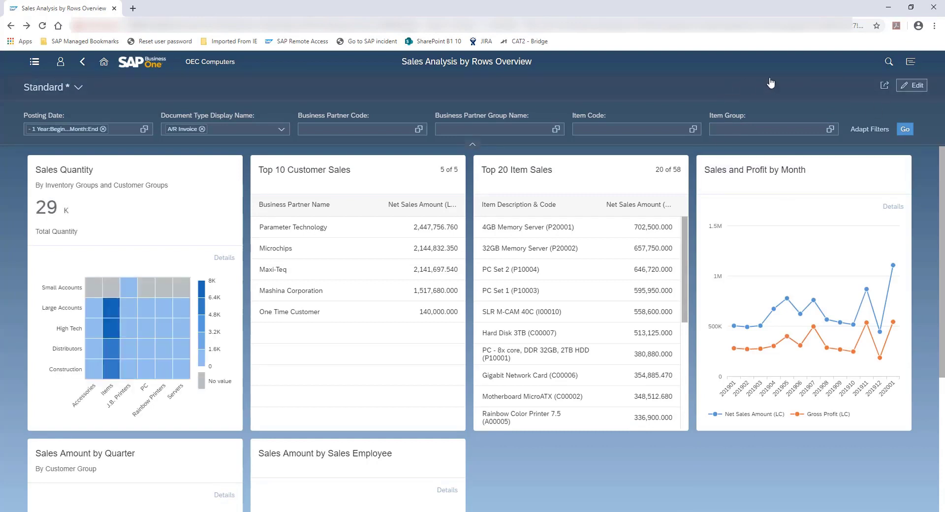
- Save the customised overview as a tile titled "Key Data Overview" in the My Home group
{"action": "left_click", "coordinate": [884, 87]}
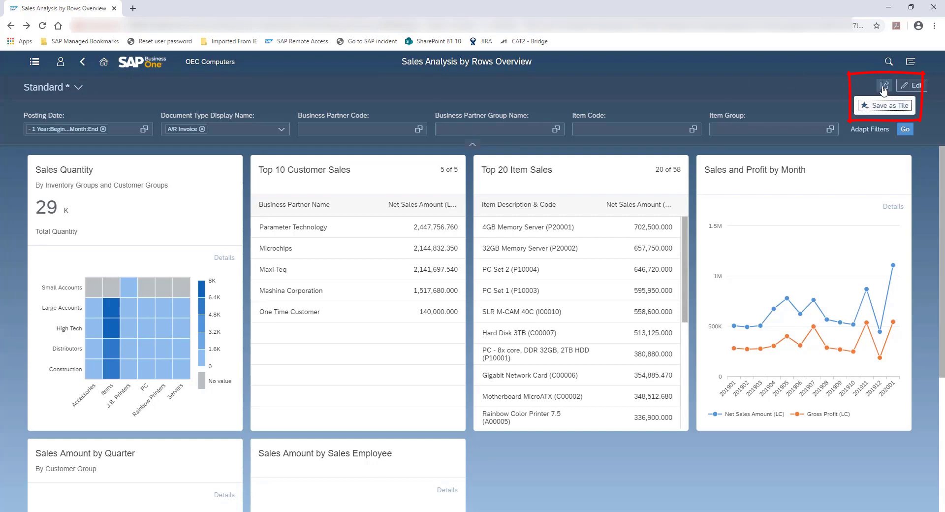
{"action": "left_click", "coordinate": [884, 106]}
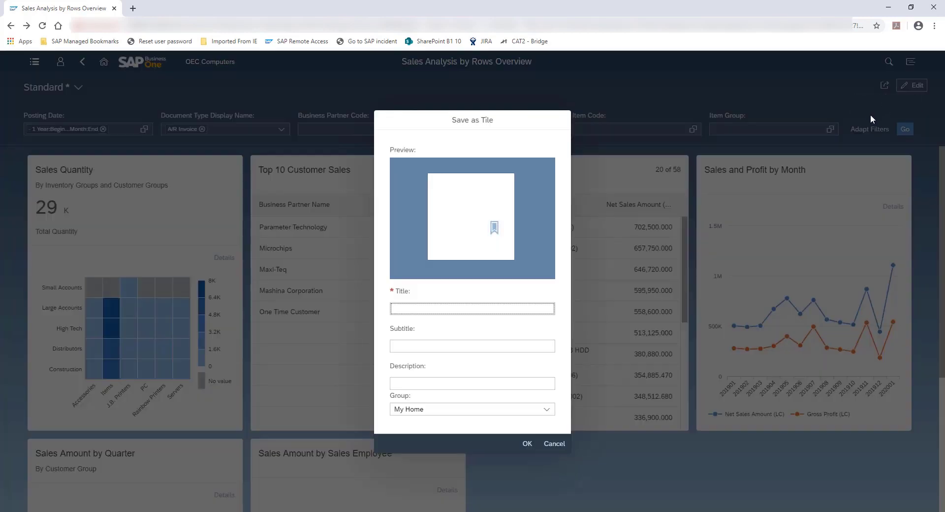
{"action": "type", "text": "Key Data Overview"}
{"action": "left_click", "coordinate": [525, 445]}
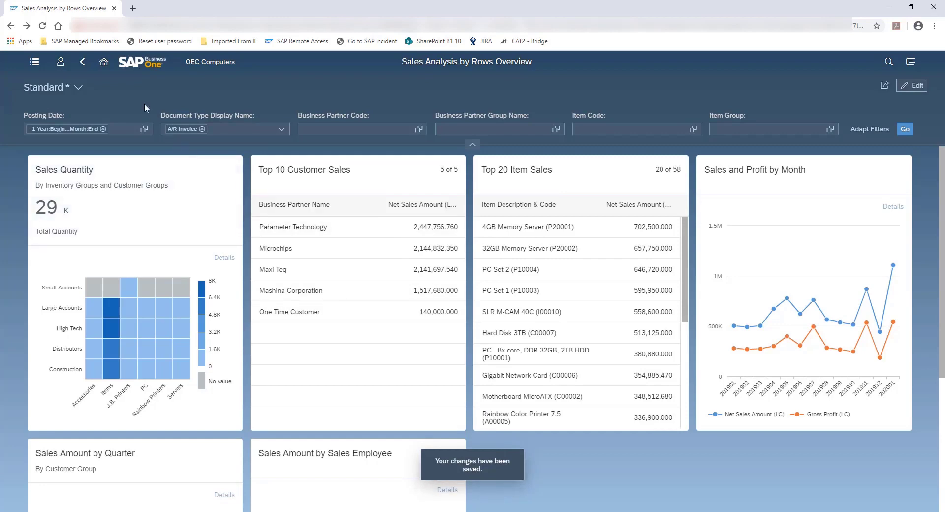
- Return to the home page and open the overview from the Key Data Overview tile in My Home
{"action": "left_click", "coordinate": [104, 63]}
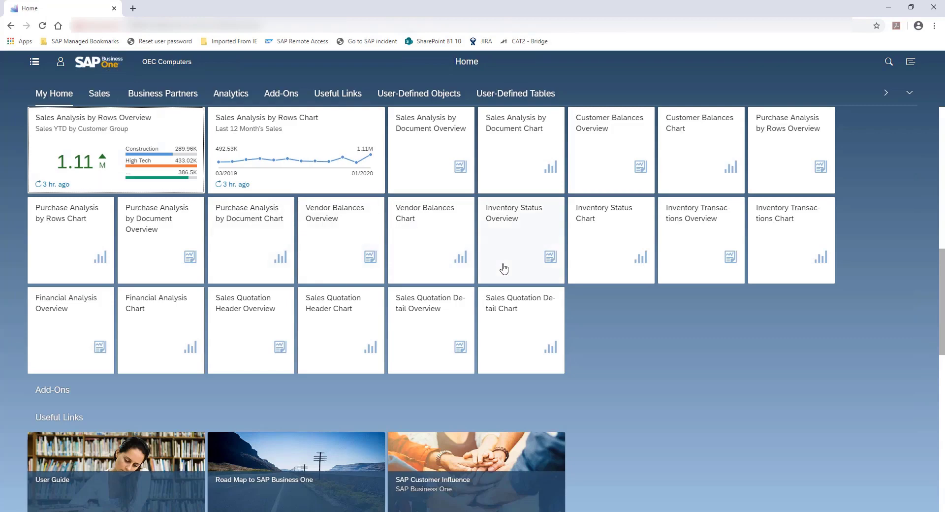
{"action": "left_click", "coordinate": [50, 99]}
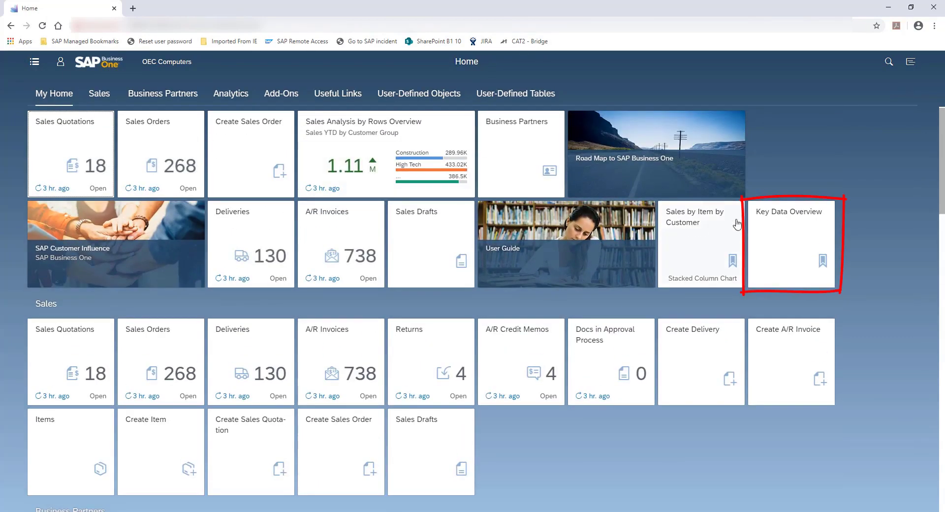
{"action": "left_click", "coordinate": [789, 222]}
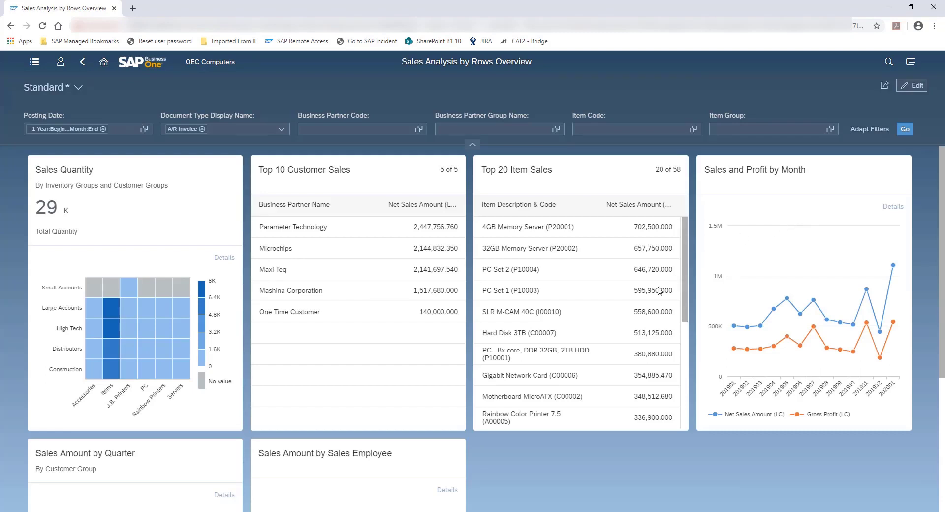
- Apply the Standard view to the overview, and switch it to the saved 1st Quarter Only view
{"action": "left_click", "coordinate": [78, 87]}
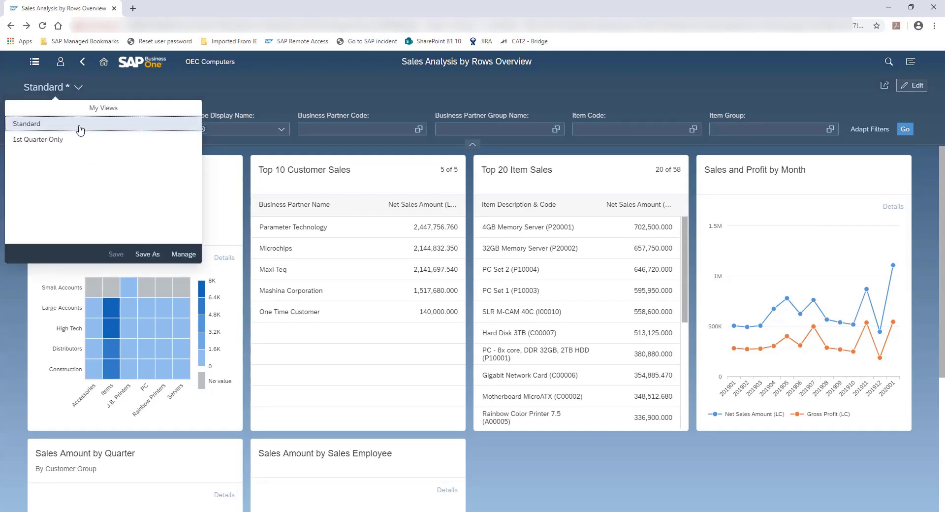
{"action": "left_click", "coordinate": [79, 127]}
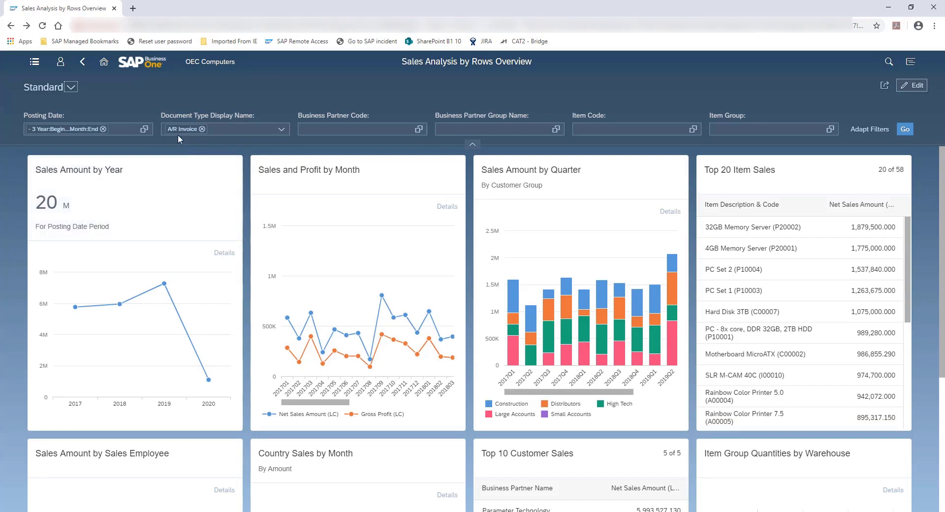
{"action": "left_click", "coordinate": [72, 89]}
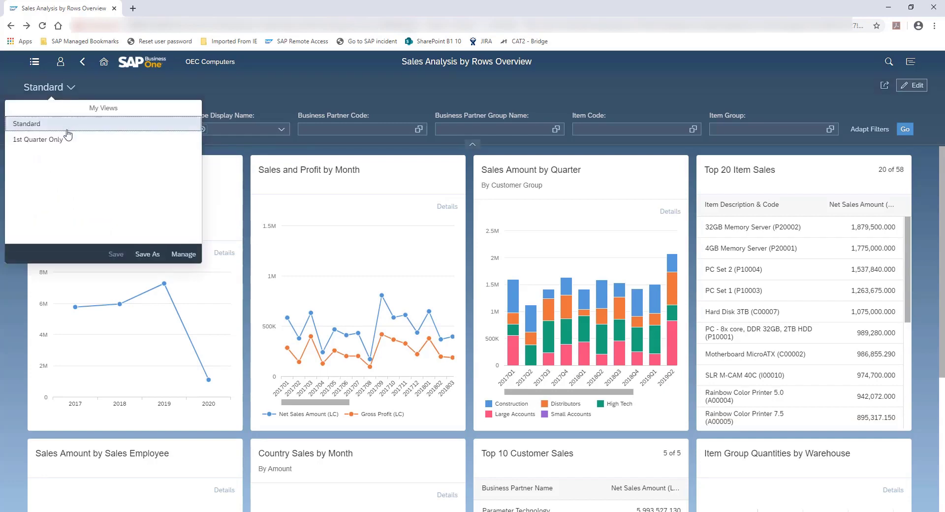
{"action": "left_click", "coordinate": [33, 140]}
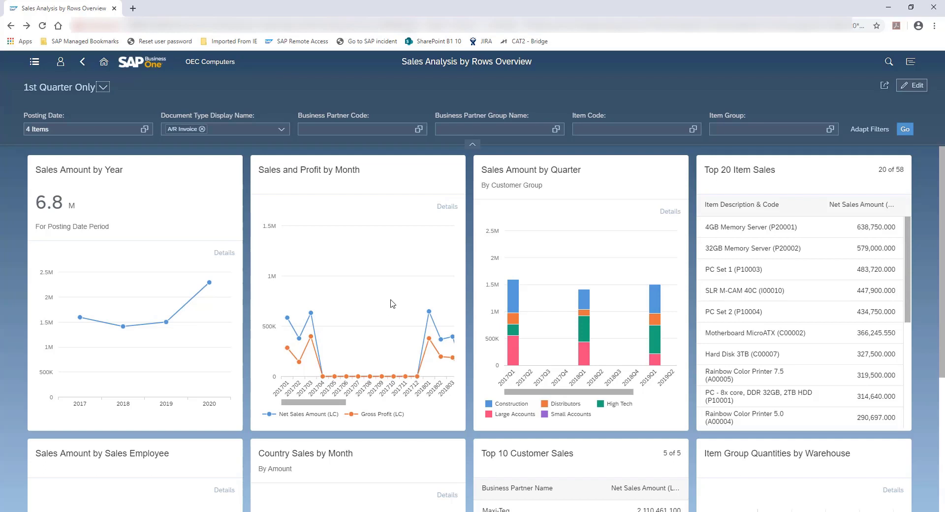
- Zoom out the monthly sales and profit and quarterly sales charts to all periods, and open Sales and Profit by Month as a full chart
{"action": "scroll", "coordinate": [392, 303], "scroll_direction": "down", "scroll_amount": 5}
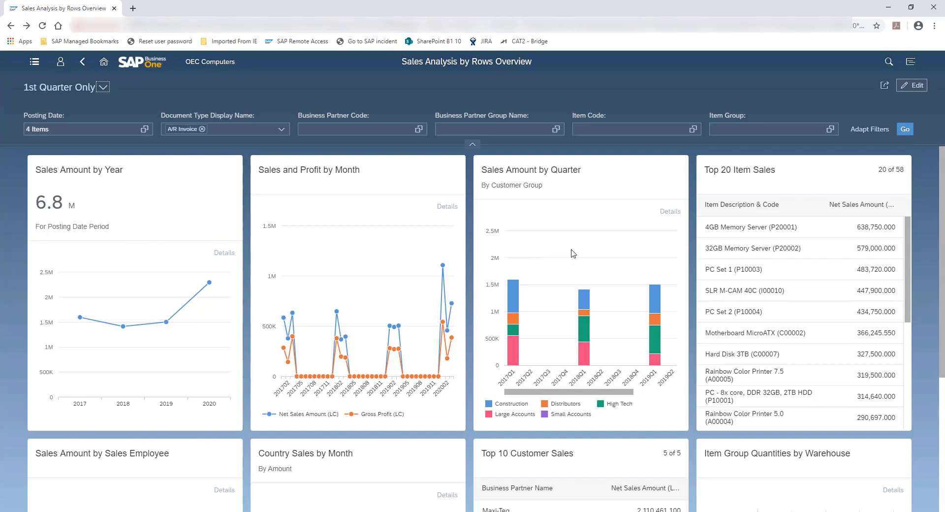
{"action": "scroll", "coordinate": [572, 254], "scroll_direction": "down", "scroll_amount": 3}
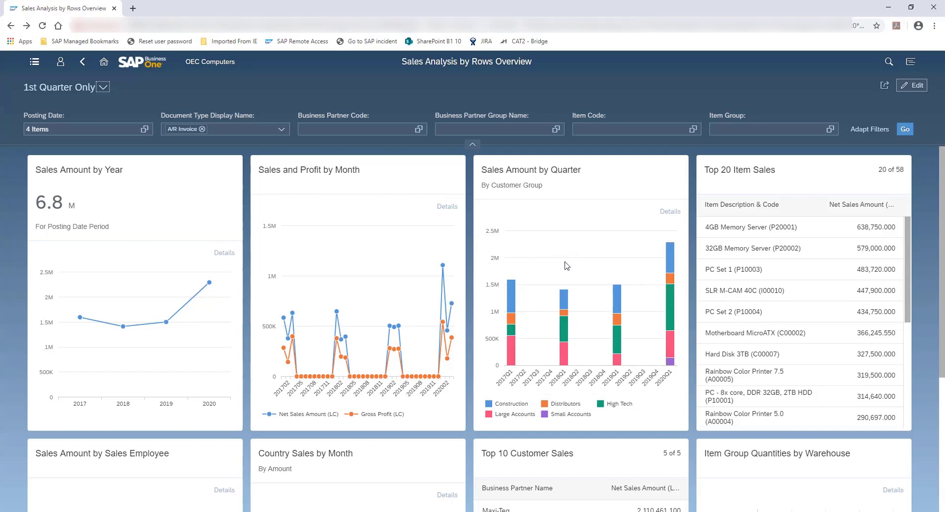
{"action": "left_click", "coordinate": [362, 178]}
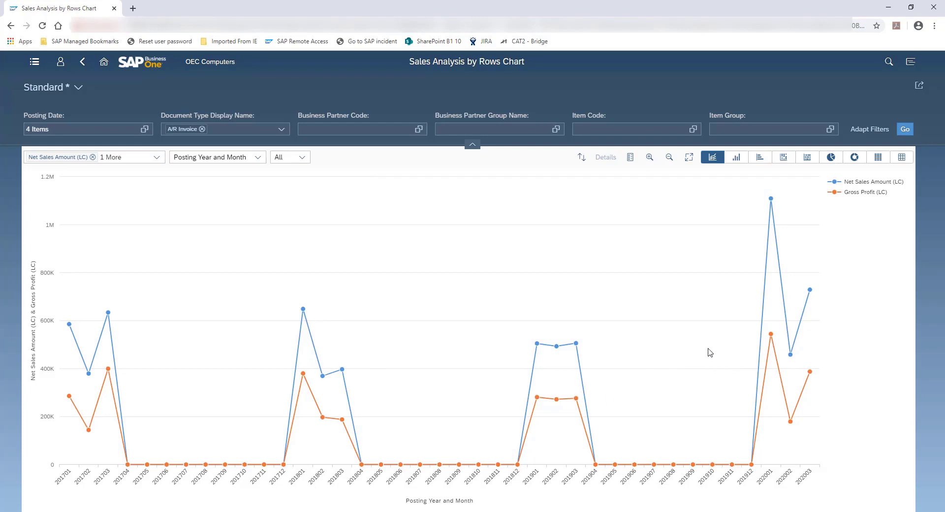
- Examine the Posting Date filter's date-range conditions, add a blank Equal to condition, and cancel the dialog
{"action": "left_click", "coordinate": [42, 129]}
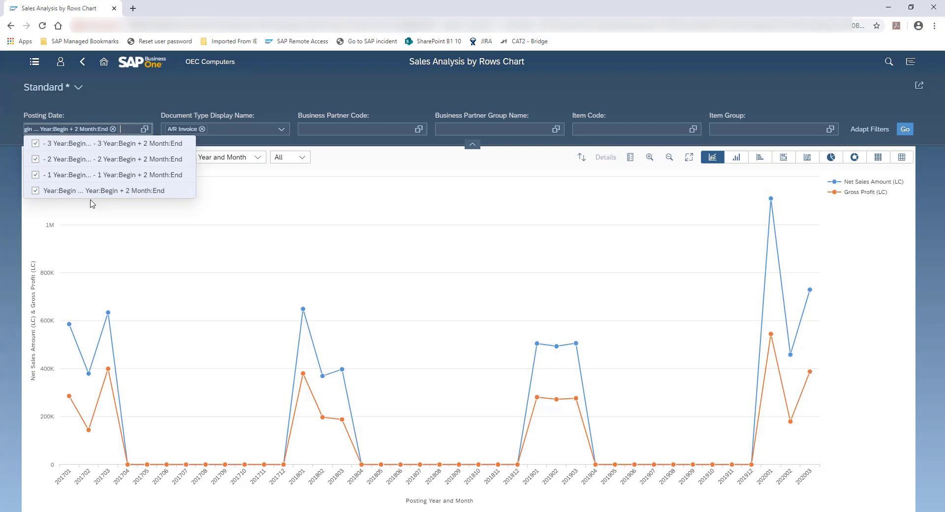
{"action": "left_click", "coordinate": [145, 128]}
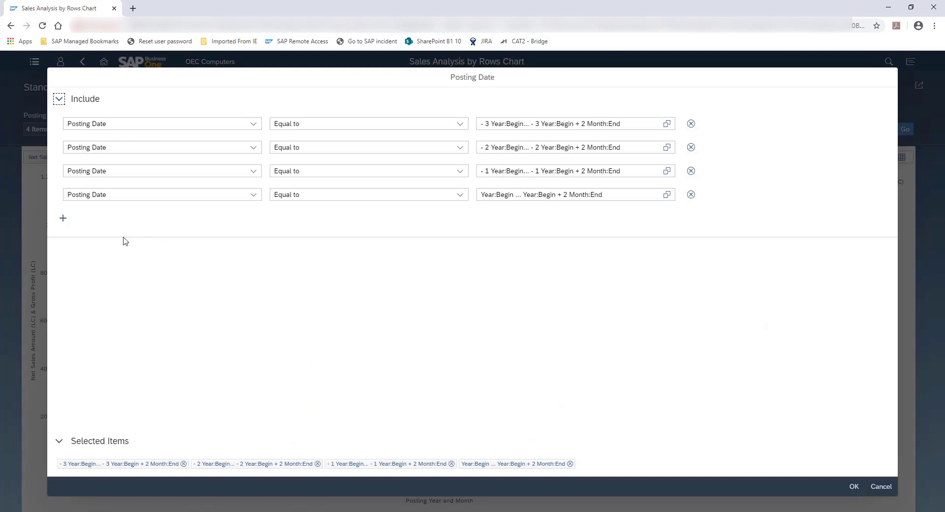
{"action": "left_click", "coordinate": [65, 220]}
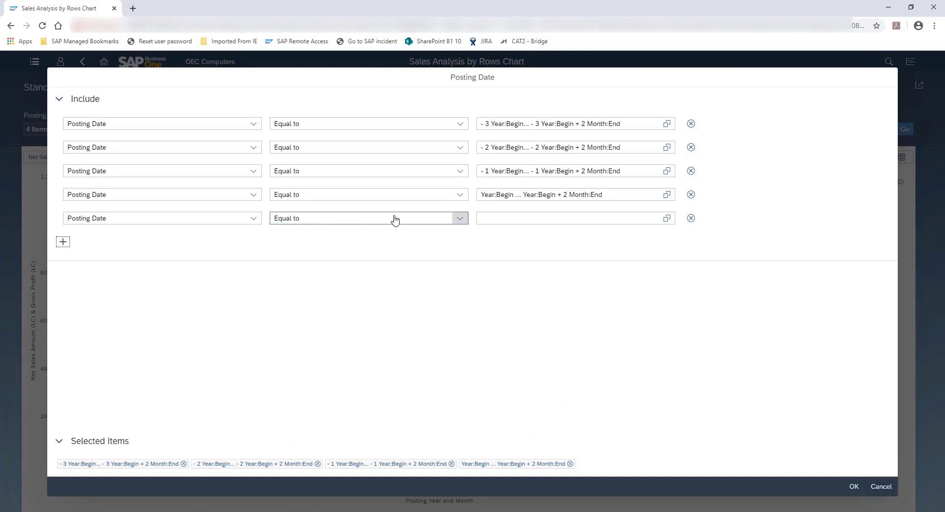
{"action": "left_click", "coordinate": [291, 238]}
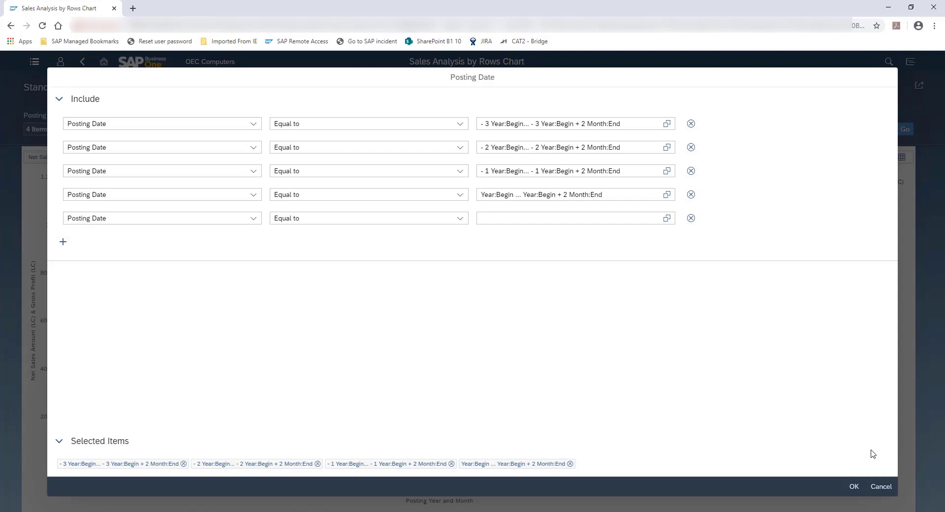
{"action": "left_click", "coordinate": [875, 488]}
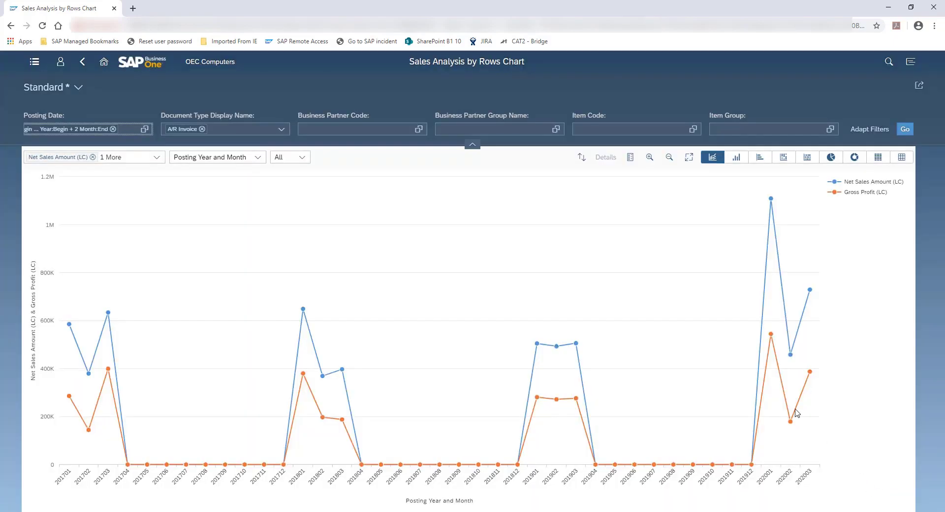
- Leave the chart for the home page, open the General Overview from the Analytics group, and look through its cards
{"action": "left_click", "coordinate": [83, 64]}
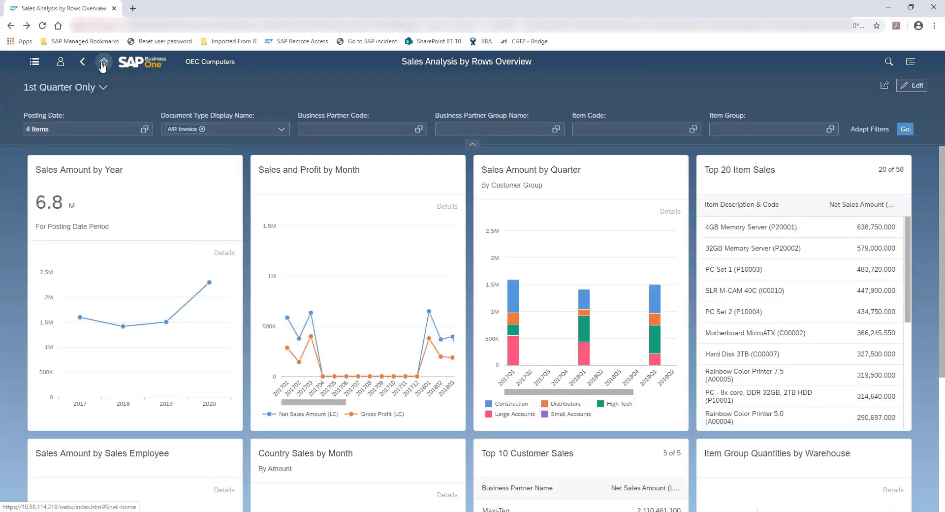
{"action": "left_click", "coordinate": [103, 63]}
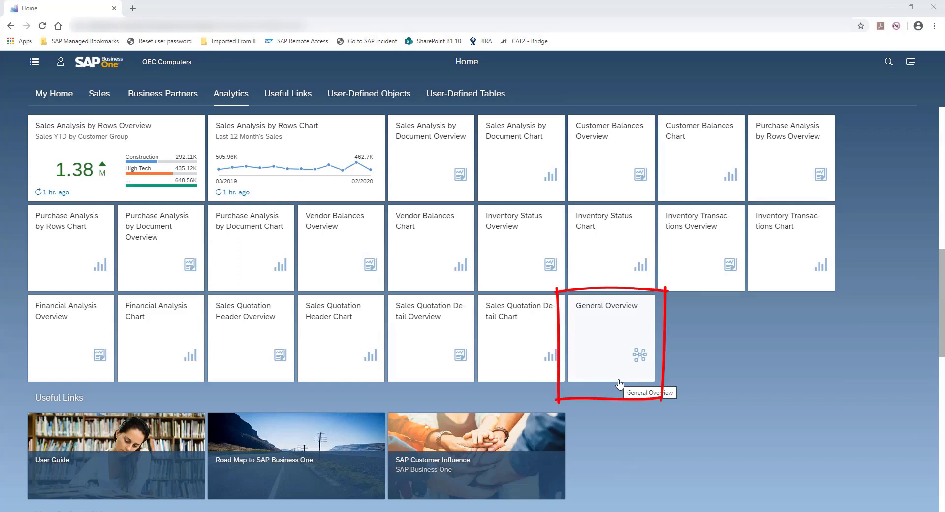
{"action": "left_click", "coordinate": [614, 323]}
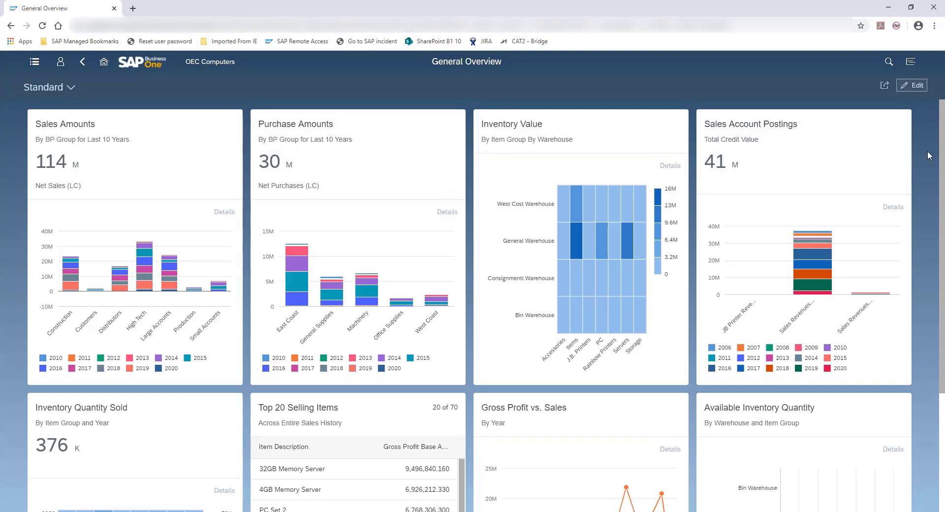
{"action": "scroll", "coordinate": [926, 158], "scroll_direction": "down", "scroll_amount": 2}
{"action": "scroll", "coordinate": [926, 161], "scroll_direction": "down", "scroll_amount": 1}
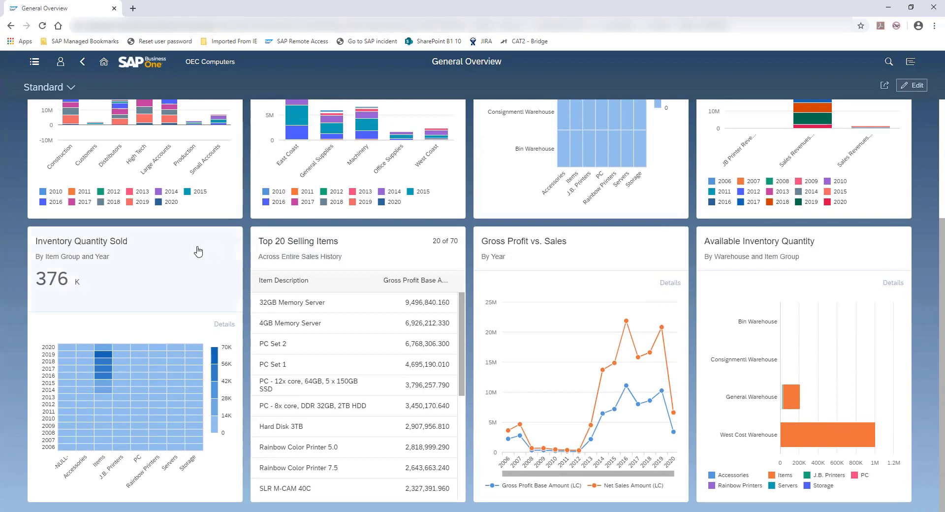
{"action": "scroll", "coordinate": [9, 243], "scroll_direction": "up", "scroll_amount": 3}
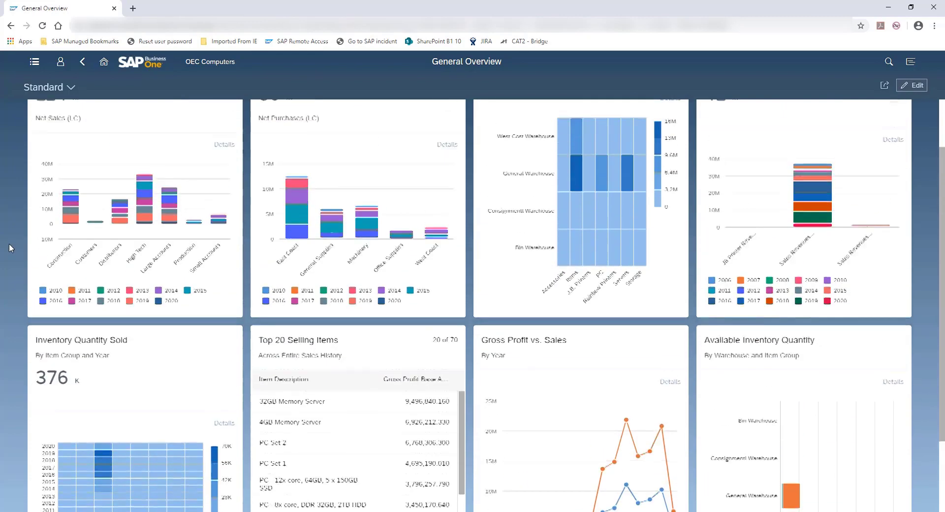
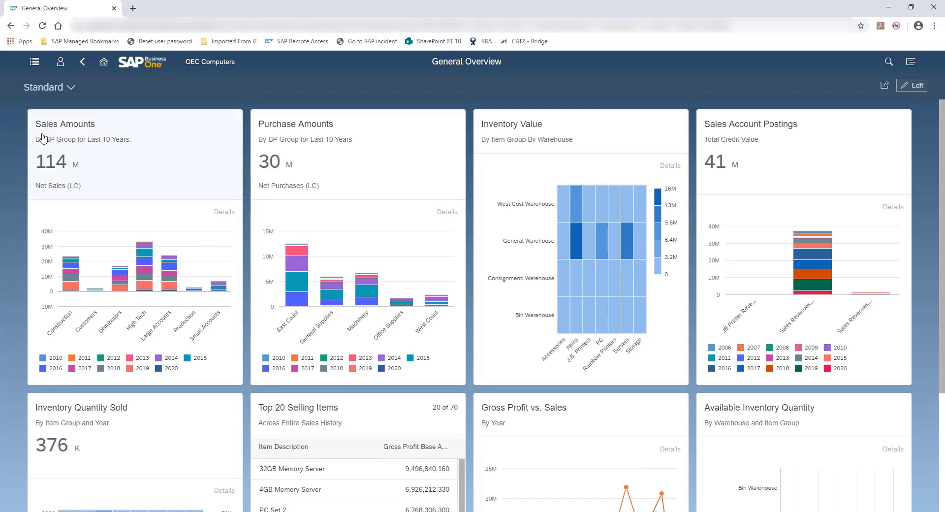
- Switch the General Overview to the Last 4 Full Quarter Comparison view and review its sales, BP group and salesperson cards
{"action": "left_click", "coordinate": [72, 87]}
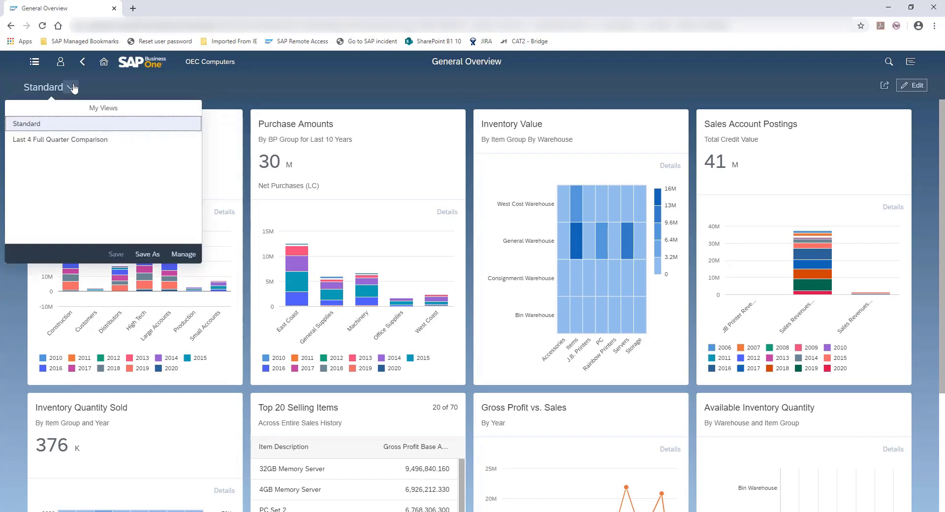
{"action": "left_click", "coordinate": [110, 140]}
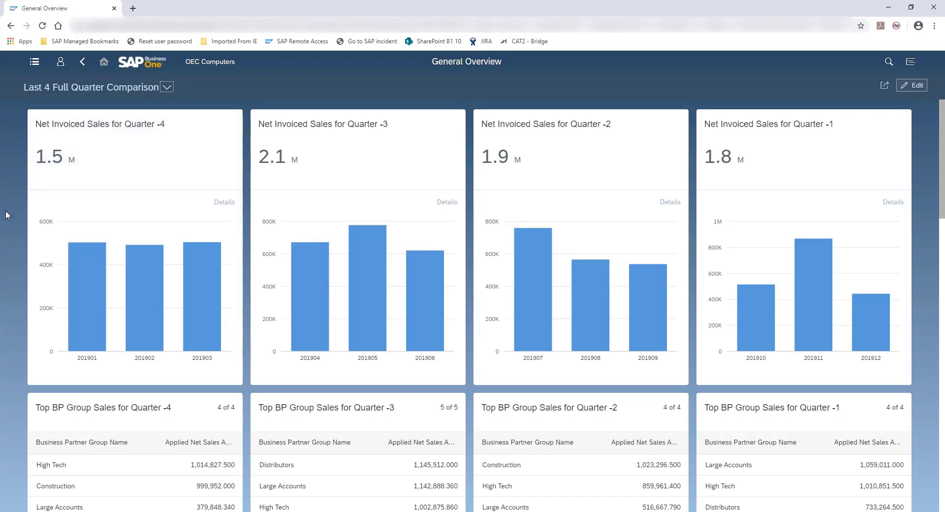
{"action": "scroll", "coordinate": [14, 212], "scroll_direction": "down", "scroll_amount": 5}
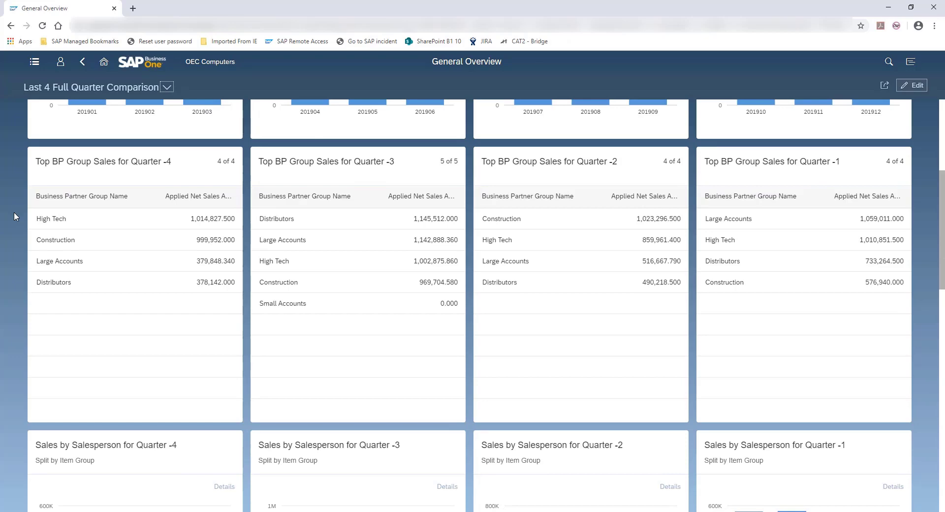
{"action": "scroll", "coordinate": [14, 212], "scroll_direction": "down", "scroll_amount": 6}
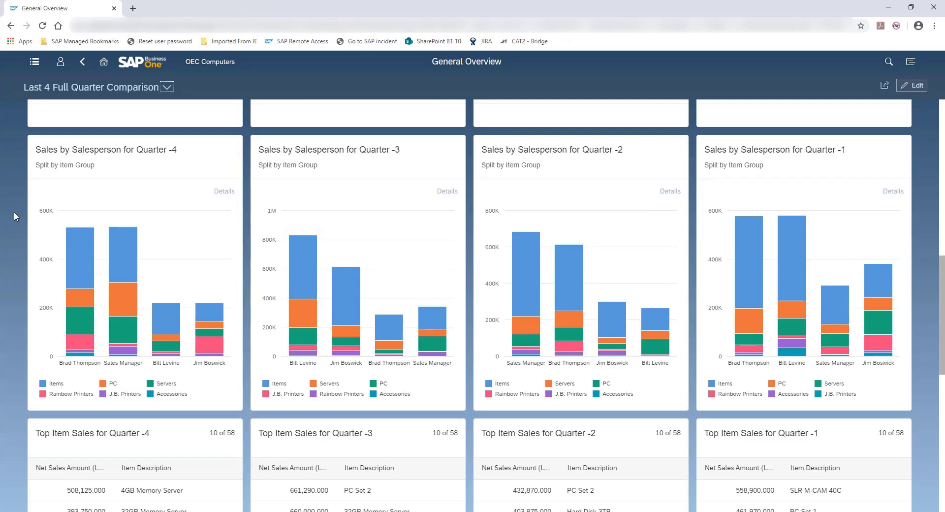
- Select and deselect one salesperson's column in the Quarter -2 chart, and examine the top item sales and net invoiced purchases cards
{"action": "left_click", "coordinate": [573, 365]}
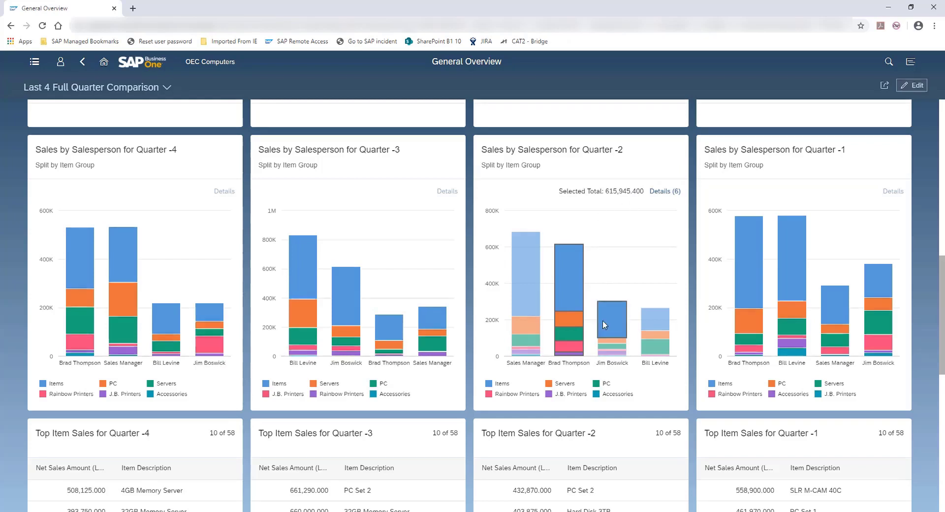
{"action": "left_click", "coordinate": [581, 364]}
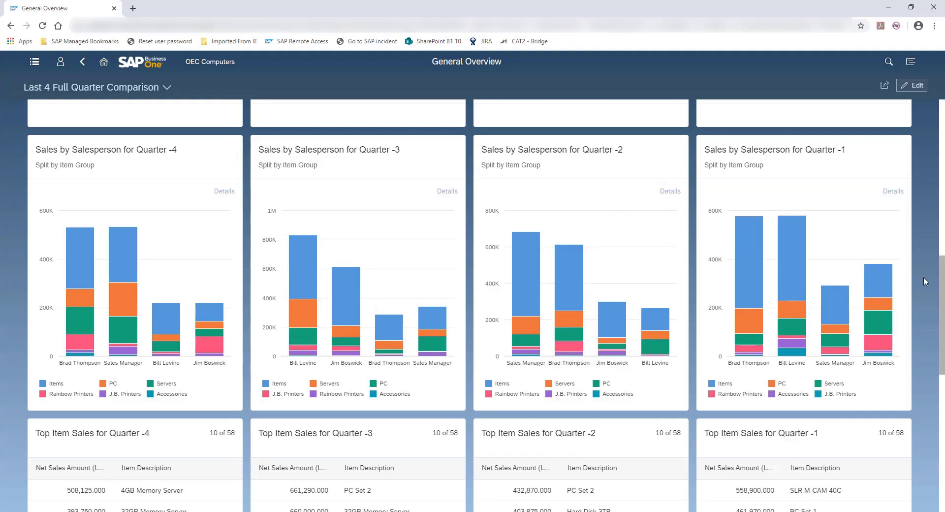
{"action": "scroll", "coordinate": [923, 277], "scroll_direction": "down", "scroll_amount": 5}
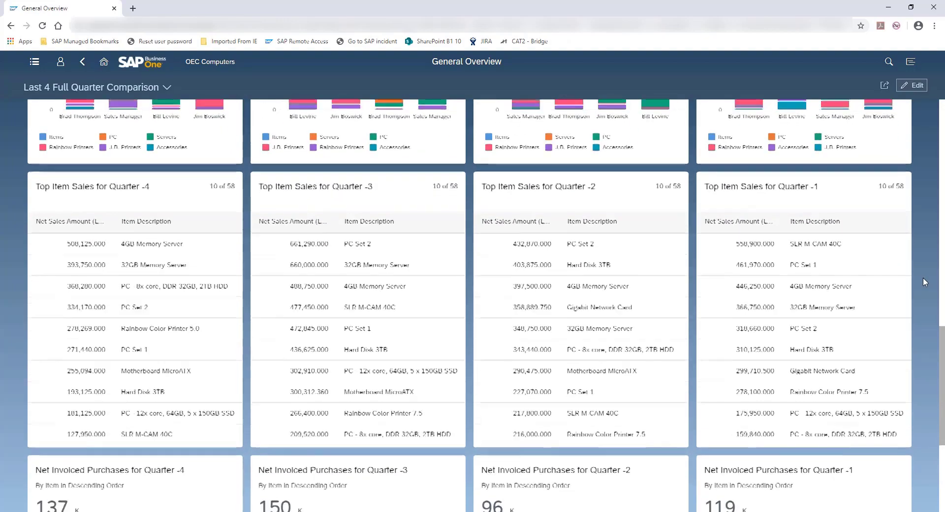
{"action": "scroll", "coordinate": [923, 277], "scroll_direction": "down", "scroll_amount": 1}
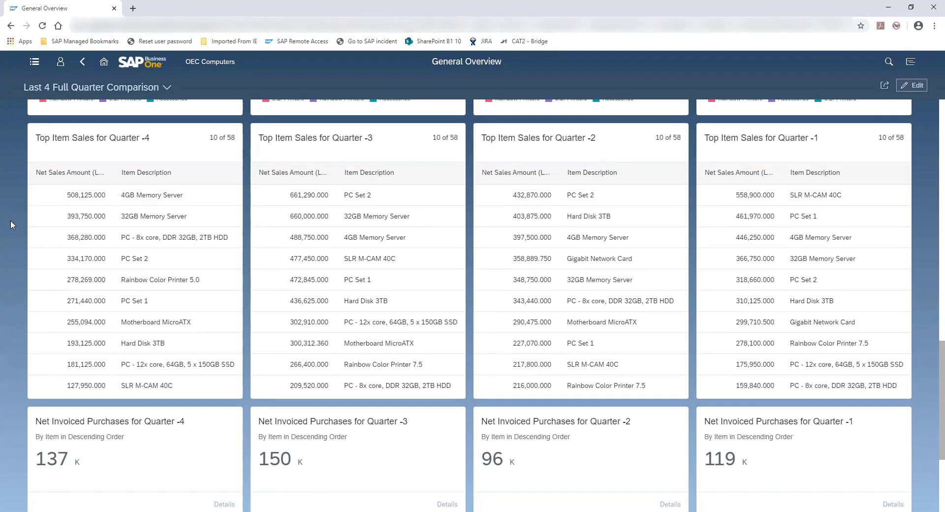
{"action": "scroll", "coordinate": [10, 225], "scroll_direction": "down", "scroll_amount": 3}
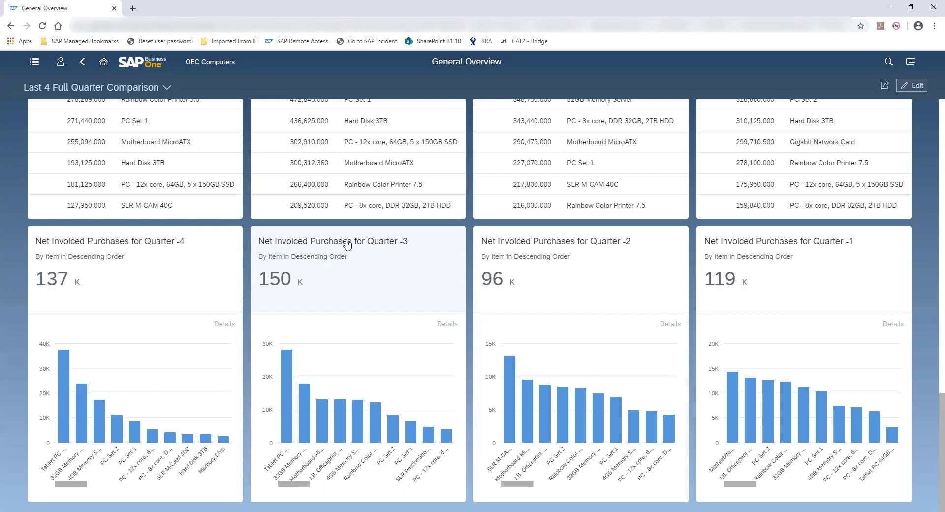
- Open the detailed chart behind the Net Invoiced Purchases for Quarter -3 card, and return to the General Overview
{"action": "left_click", "coordinate": [383, 249]}
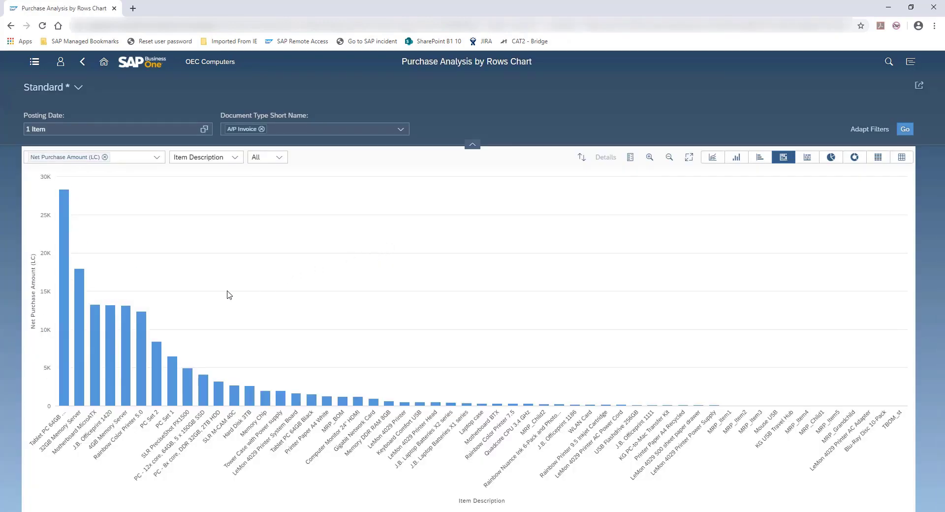
{"action": "left_click", "coordinate": [86, 63]}
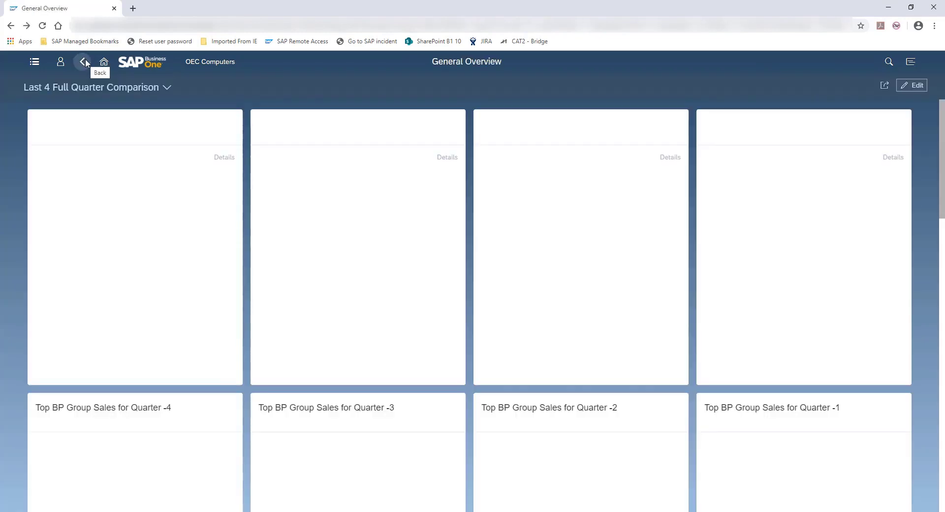
- Enter the overview's edit mode, open the Net Invoiced Purchases for Quarter -3 card's configuration, and examine its available data sources
{"action": "left_click", "coordinate": [909, 87]}
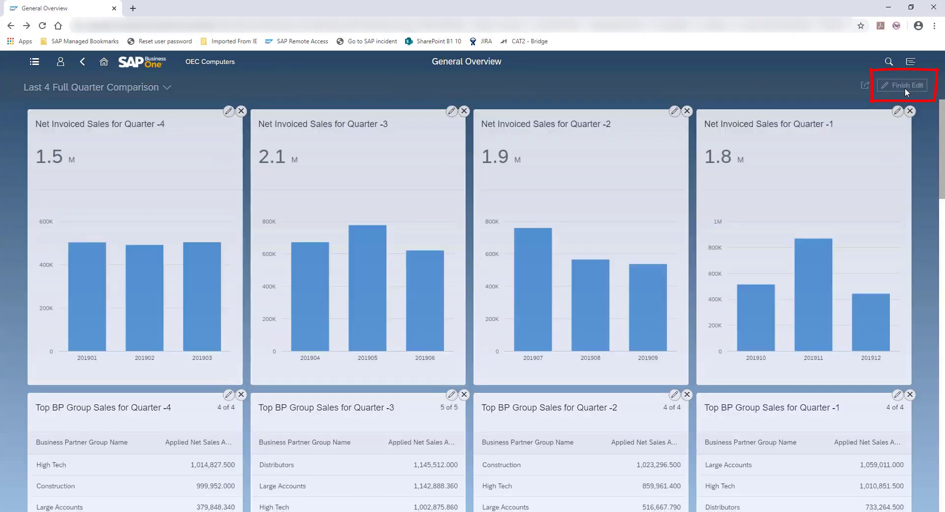
{"action": "scroll", "coordinate": [918, 145], "scroll_direction": "down", "scroll_amount": 9}
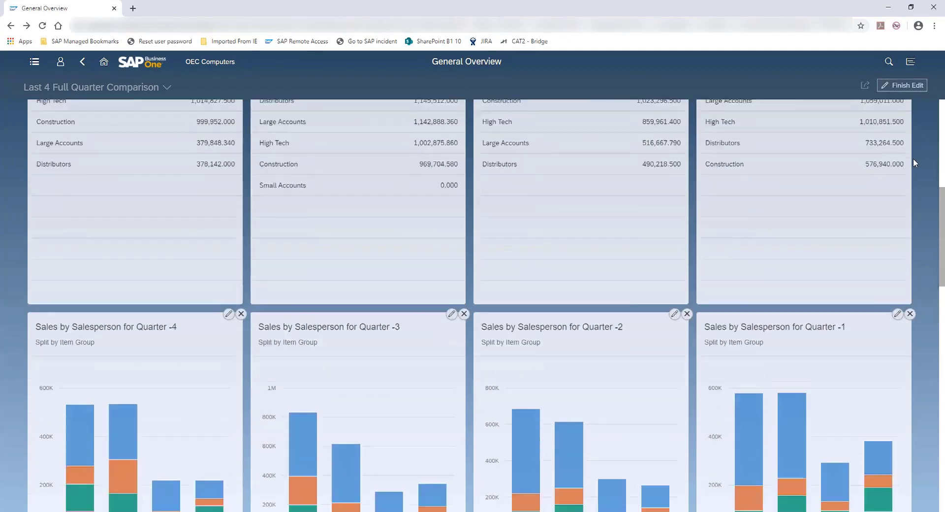
{"action": "scroll", "coordinate": [912, 158], "scroll_direction": "down", "scroll_amount": 12}
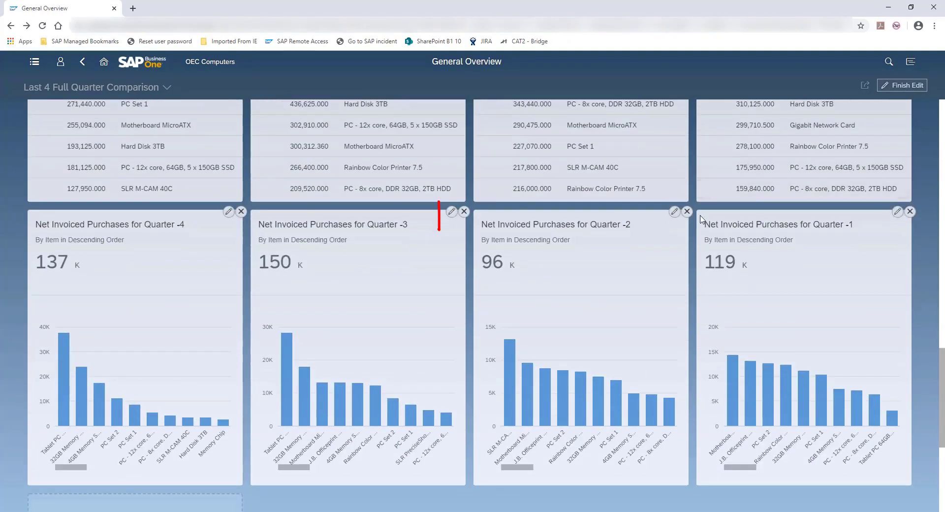
{"action": "left_click", "coordinate": [451, 212]}
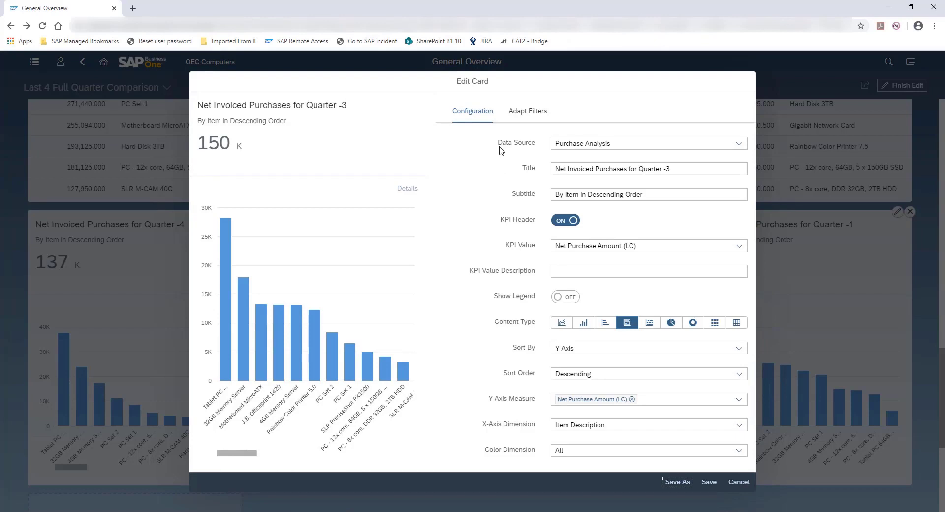
{"action": "left_click", "coordinate": [738, 144]}
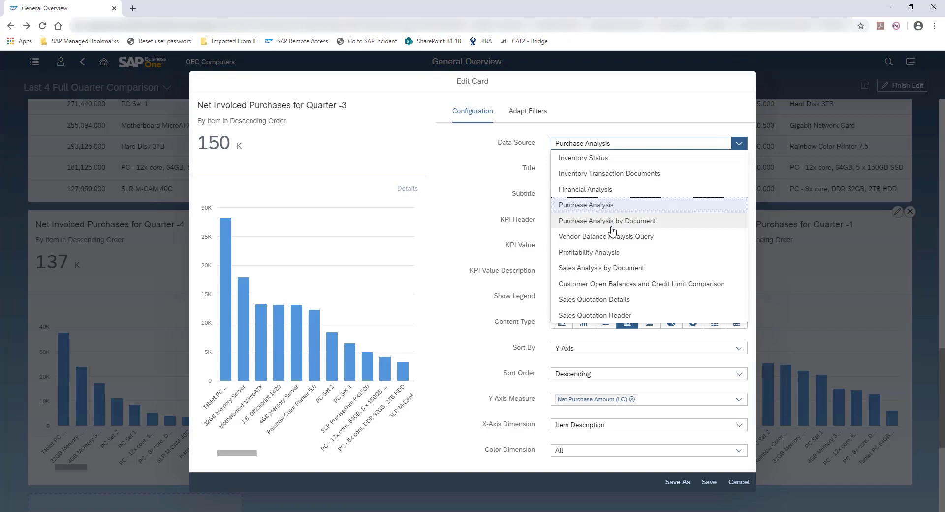
{"action": "left_click", "coordinate": [477, 148]}
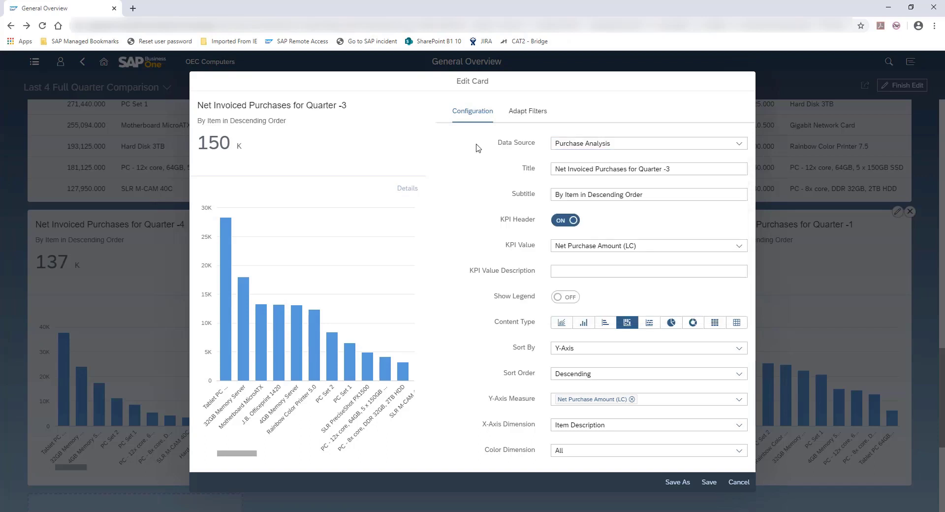
- Examine the card's Posting Date filter condition, cancel the card editing, and leave the overview's edit mode for the home page
{"action": "left_click", "coordinate": [522, 114]}
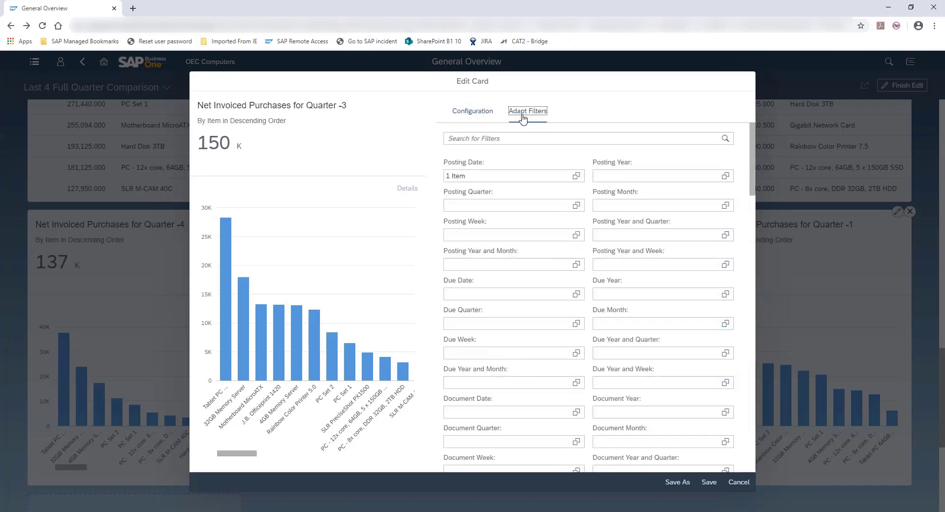
{"action": "left_click", "coordinate": [455, 178]}
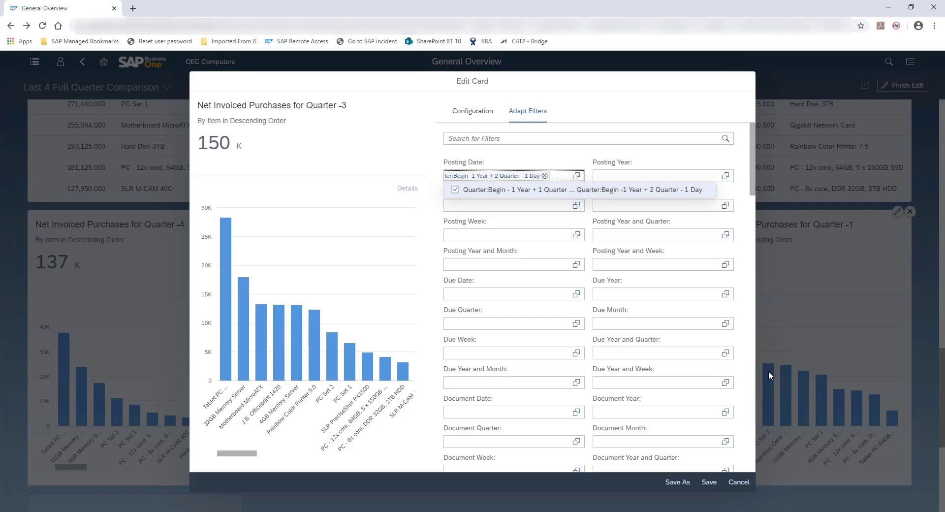
{"action": "left_click", "coordinate": [736, 484]}
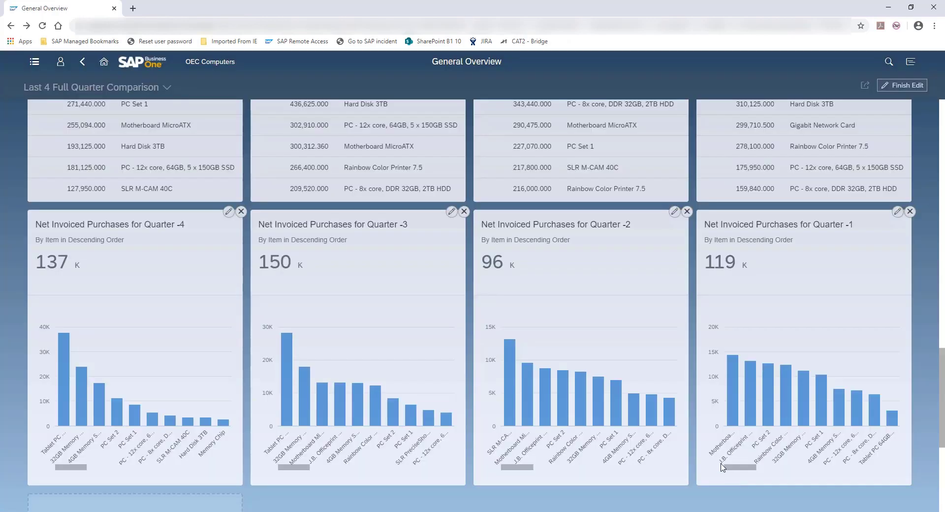
{"action": "left_click", "coordinate": [907, 85]}
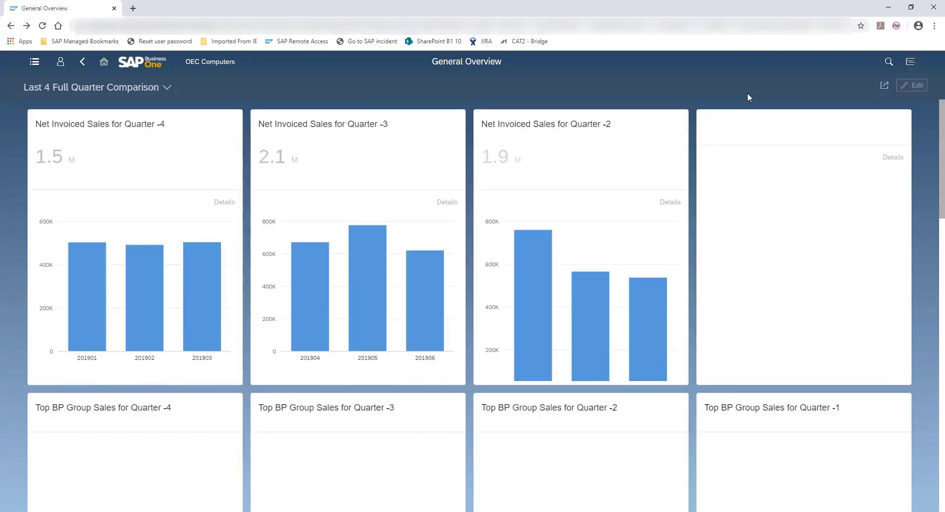
{"action": "left_click", "coordinate": [104, 63]}
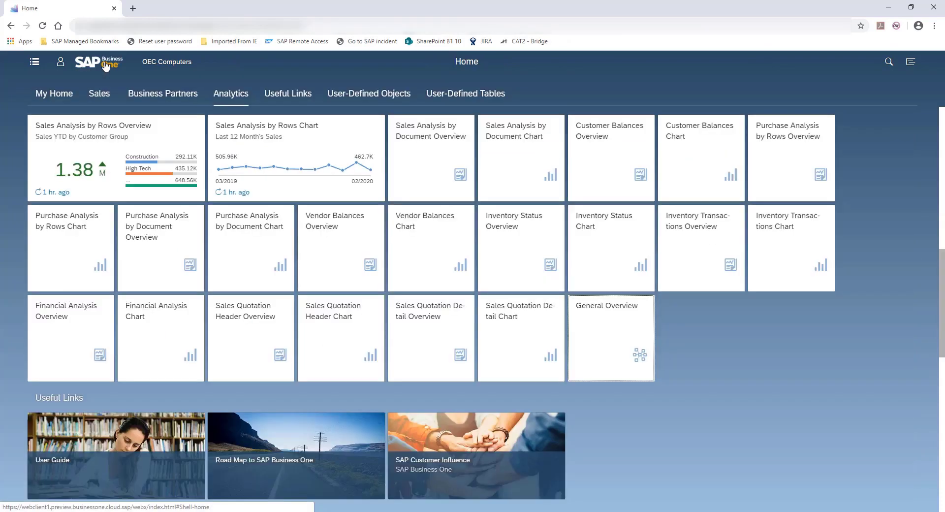